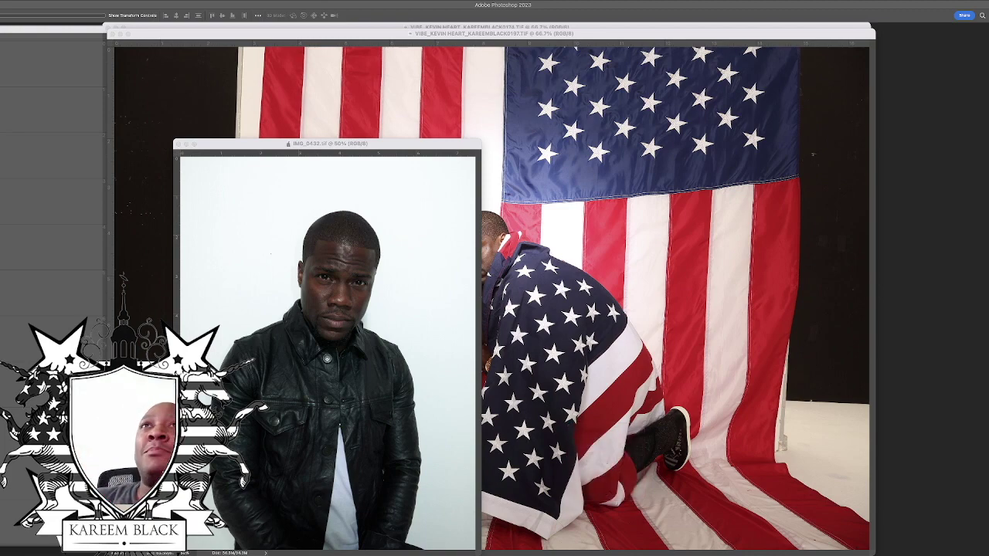
Look over the open shoot images, bringing the flag photos and the IMG_0432.tif leather-jacket portrait into view.
key(Tab)
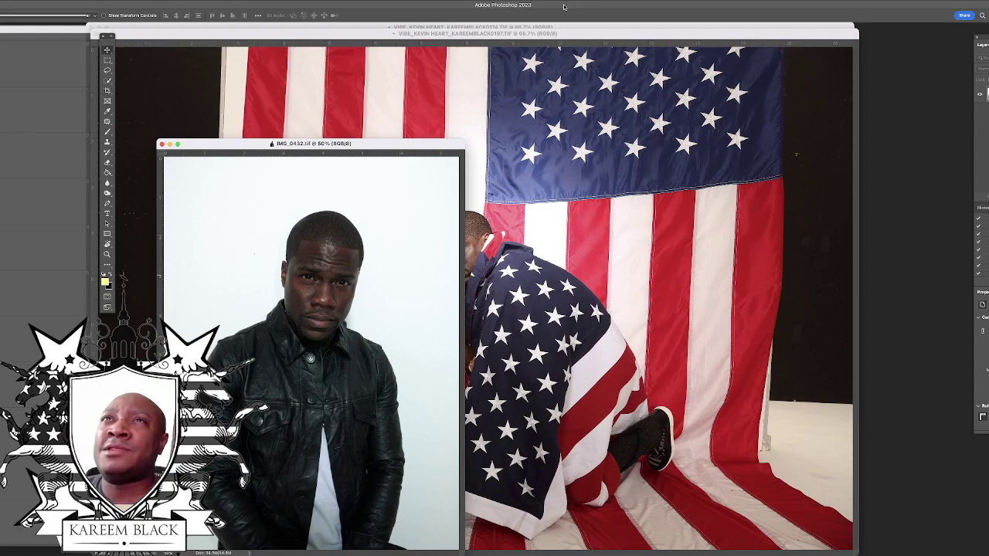
mouse_move(410, 145)
mouse_down()
mouse_move(532, 87)
mouse_move(738, 81)
mouse_move(896, 91)
mouse_up()
click(526, 36)
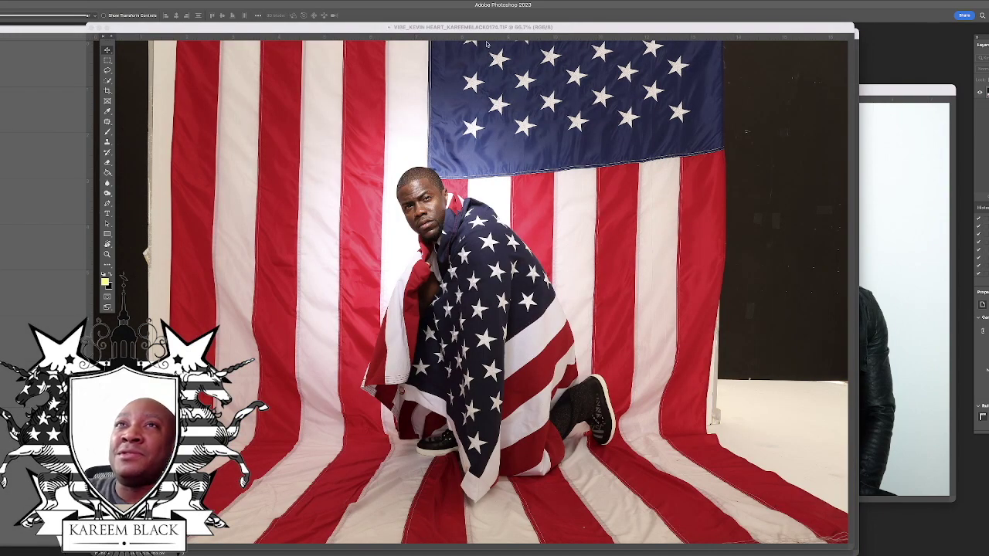
drag(487, 44, 514, 27)
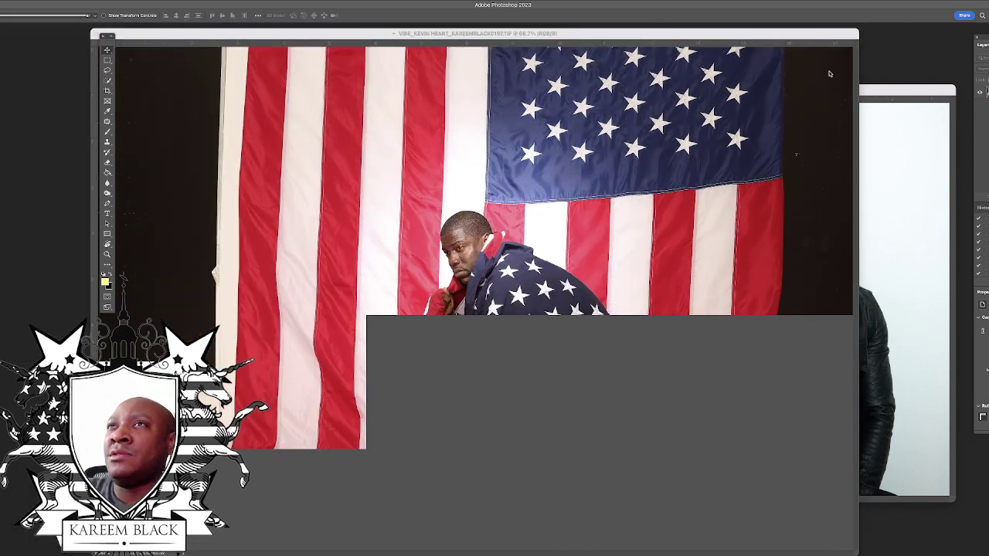
click(877, 95)
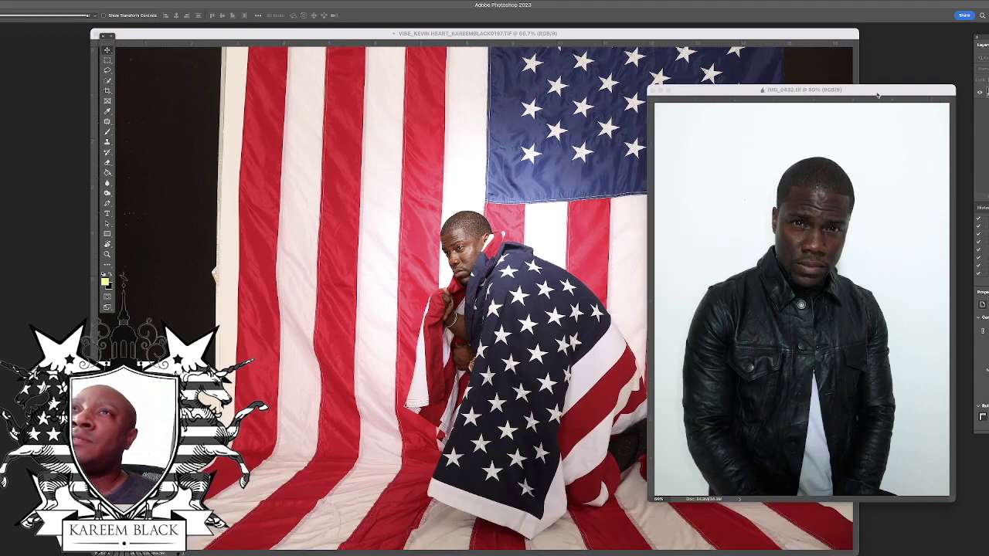
drag(877, 95, 677, 76)
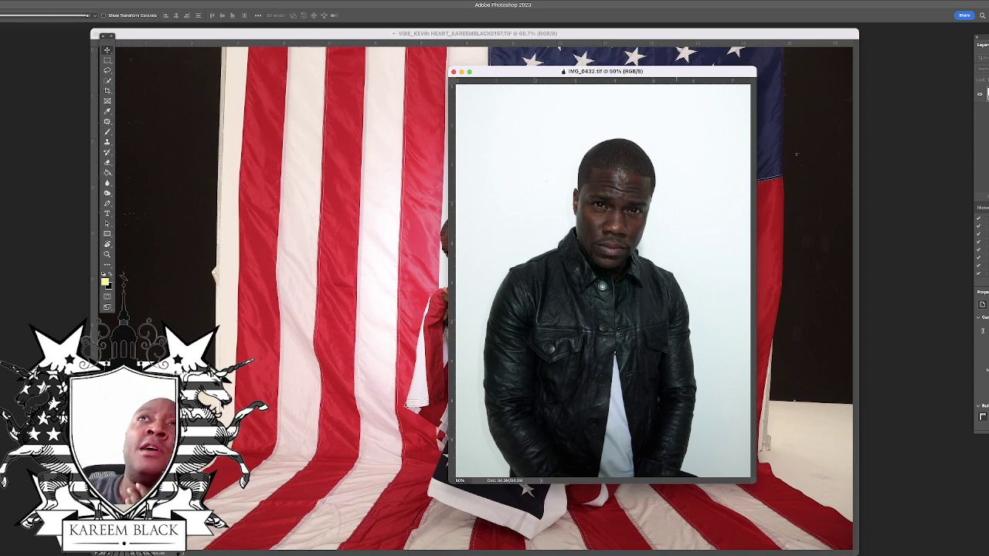
key(Tab)
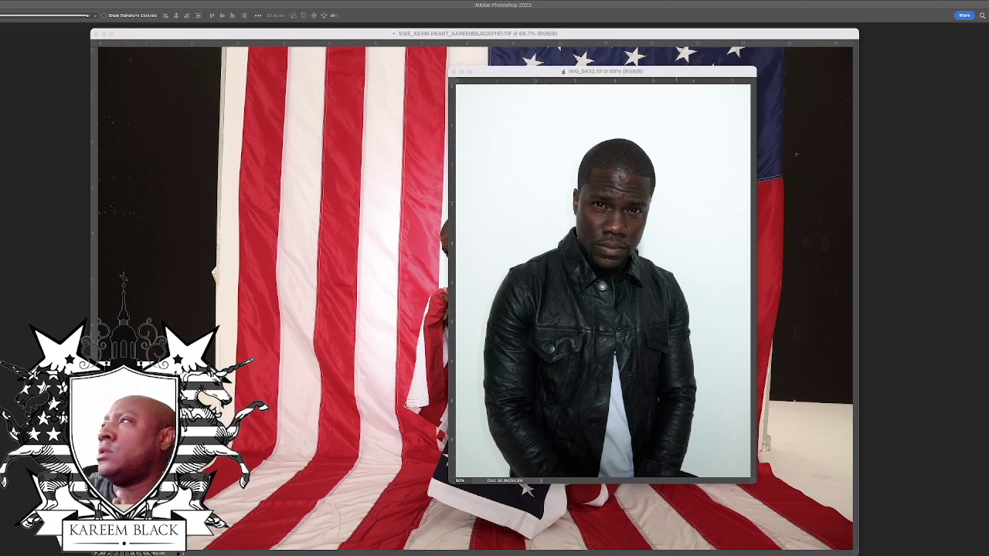
Switch to the browser to examine the finished black-and-white leather-jacket portrait on kareemblack.com, and move its window out of the way.
drag(422, 55, 342, 53)
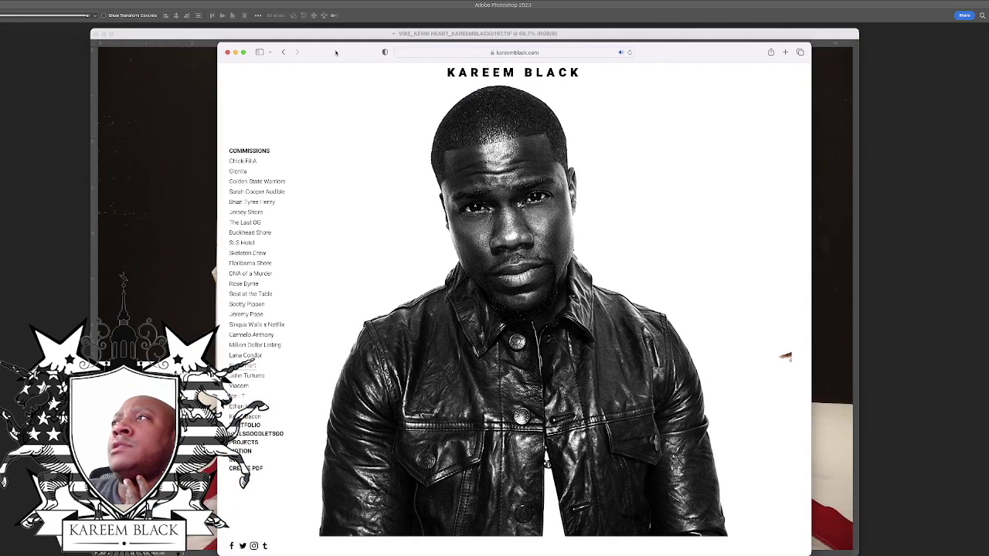
key(super+Tab)
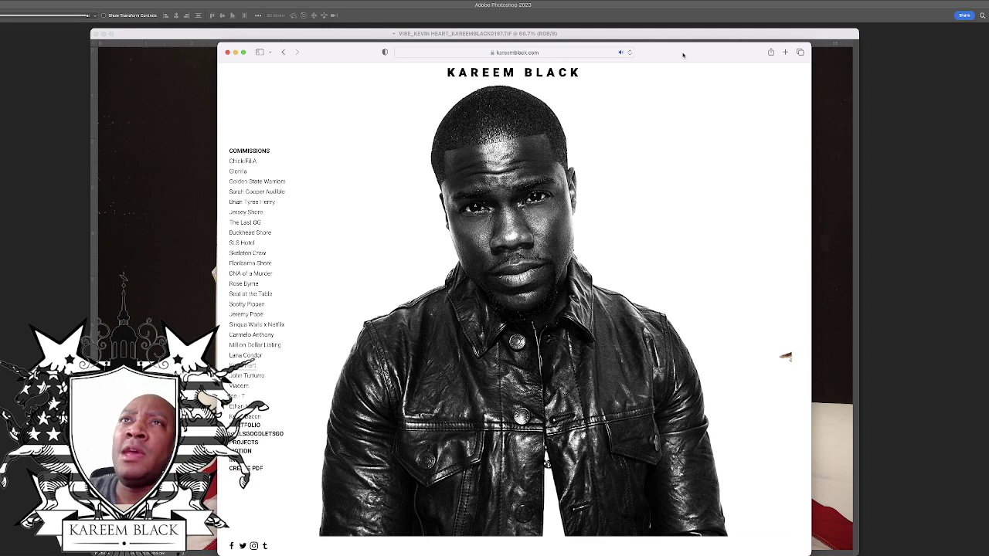
drag(683, 54, 722, 52)
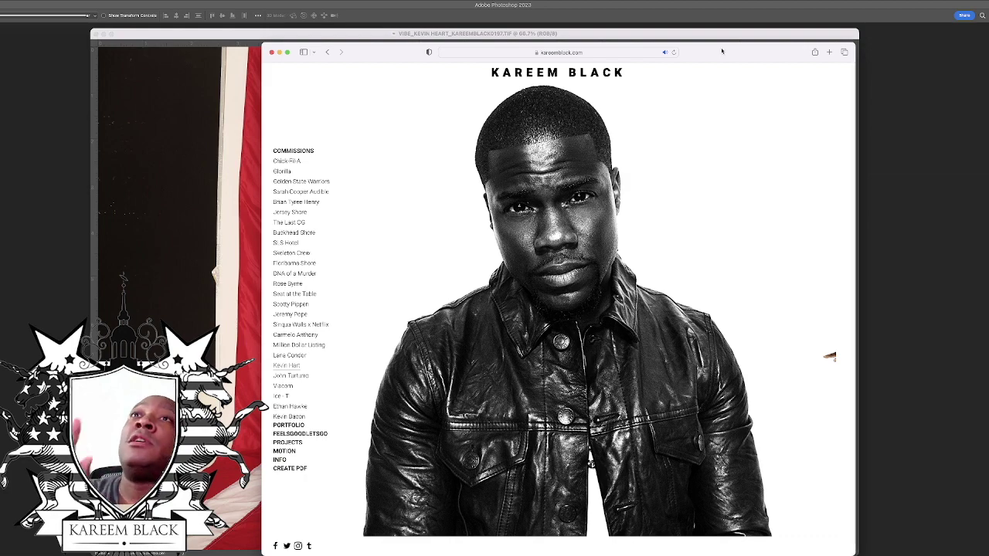
drag(724, 52, 988, 35)
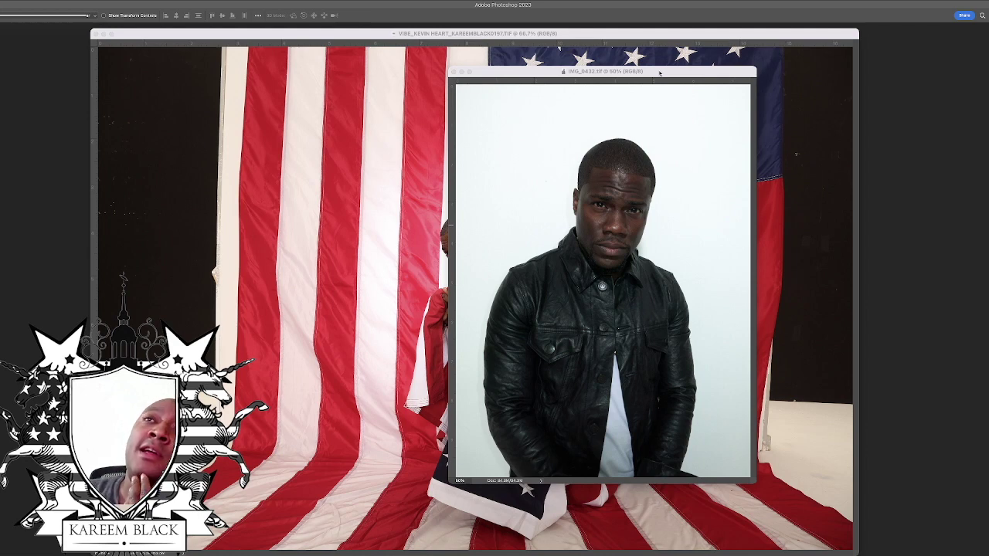
Move the IMG_0432.tif portrait window aside to uncover the kneeling flag photo behind it.
drag(659, 73, 613, 69)
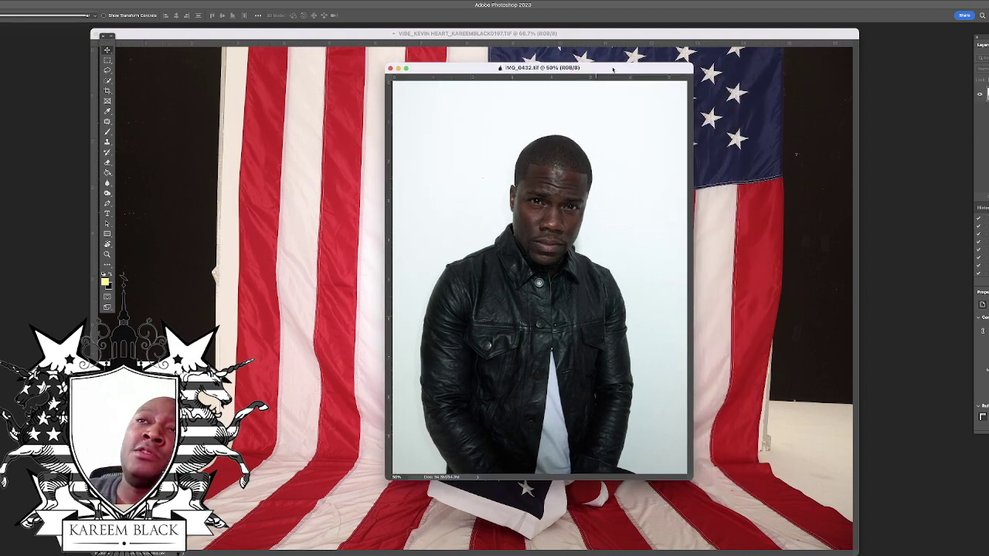
drag(612, 70, 615, 61)
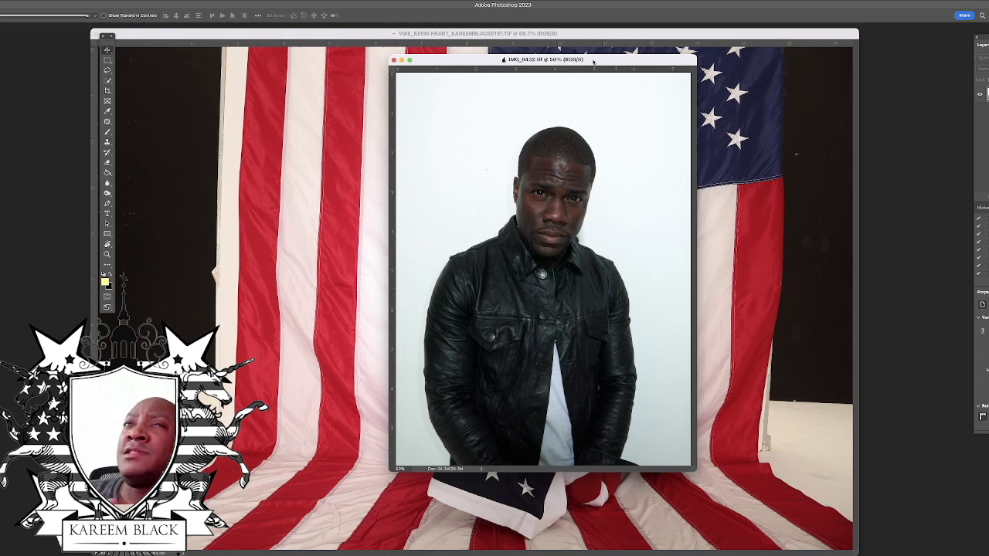
drag(594, 61, 951, 69)
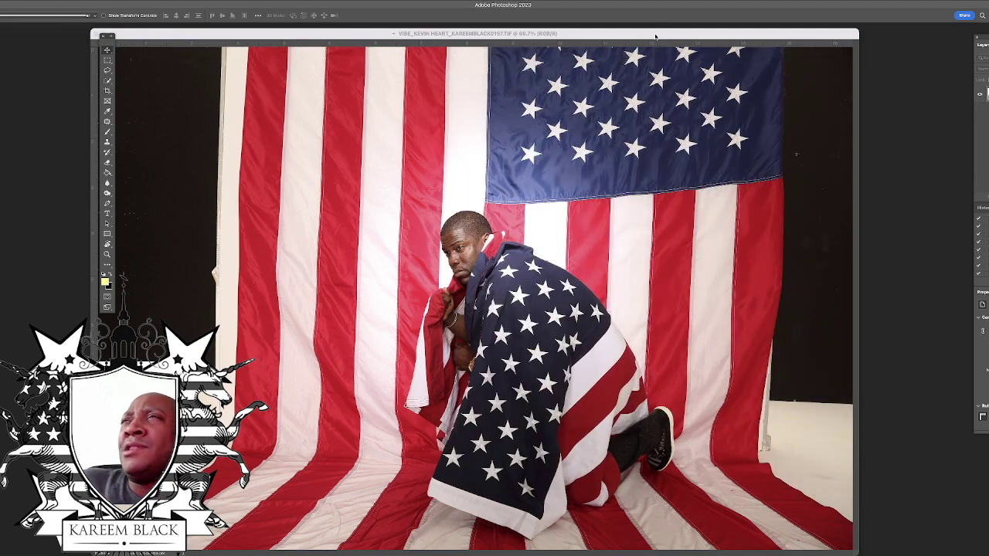
Move the kneeling flag photo aside to review the other open shoot images, and bring it back to the front.
drag(654, 36, 689, 35)
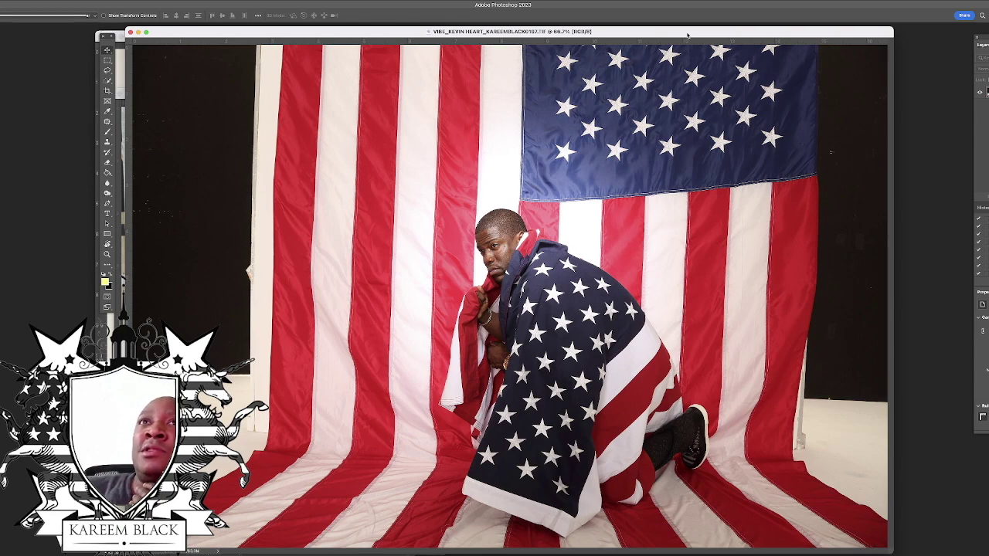
drag(687, 34, 690, 32)
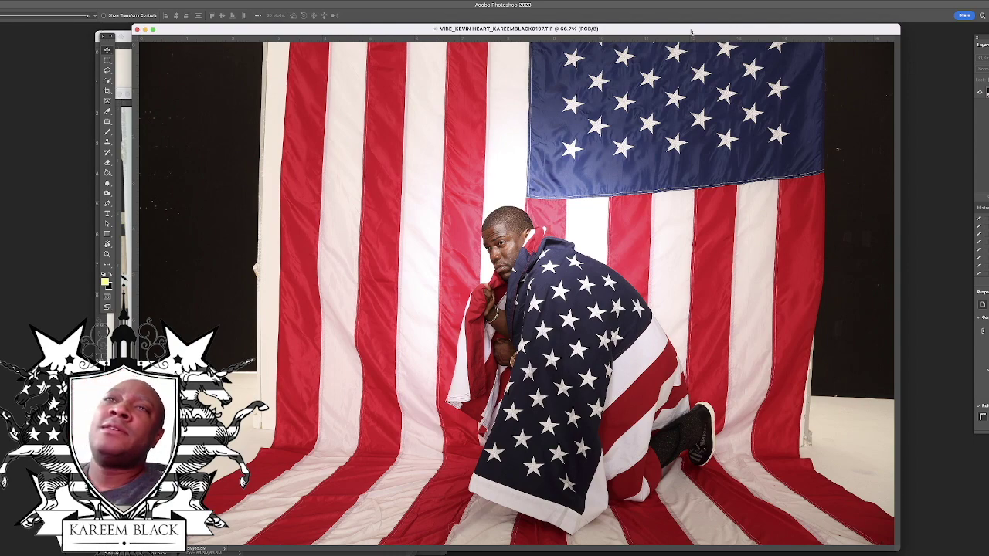
drag(655, 31, 662, 30)
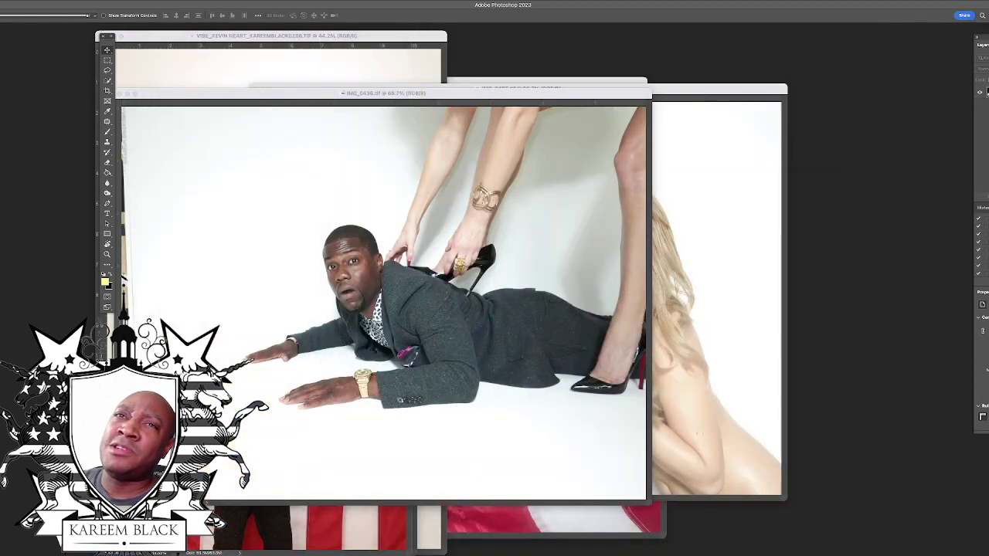
click(488, 526)
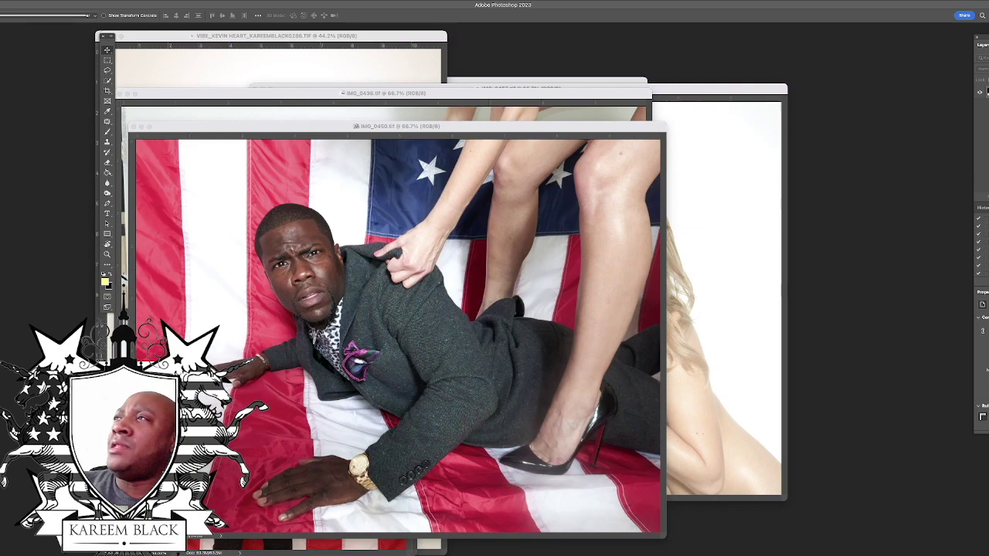
drag(988, 147, 317, 27)
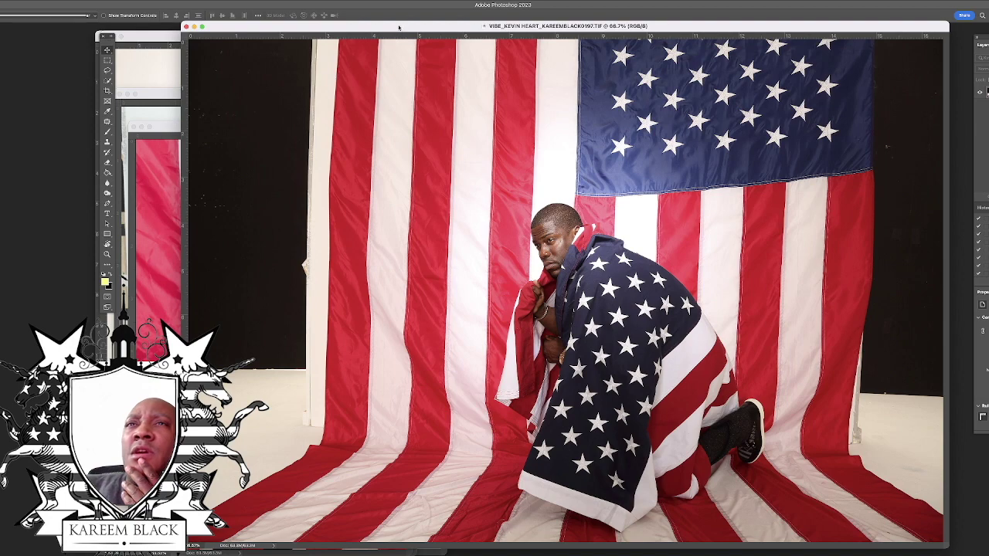
drag(397, 26, 397, 28)
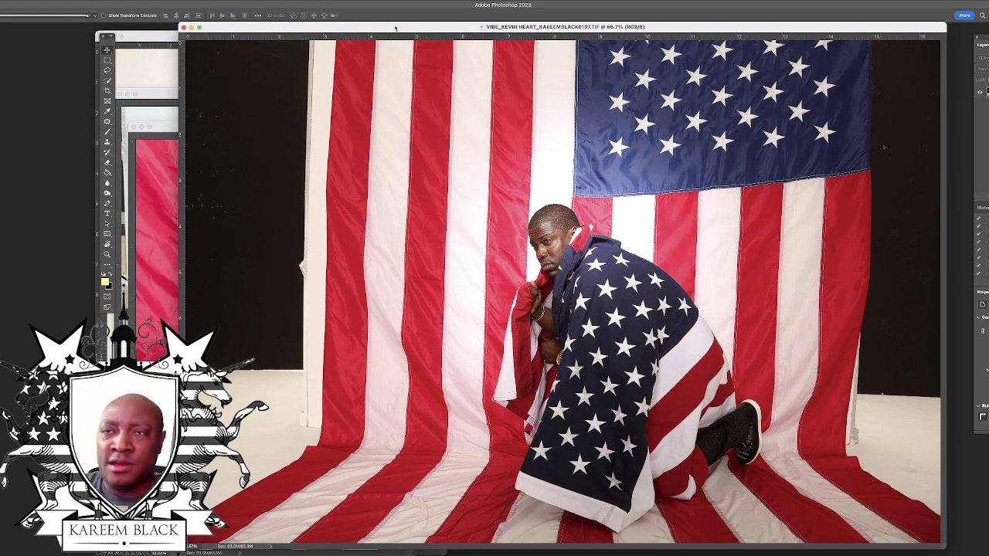
Crop the kneeling photo to a rectangular marquee around the flag backdrop, excluding the dark studio edges, and deselect.
key(super+minus)
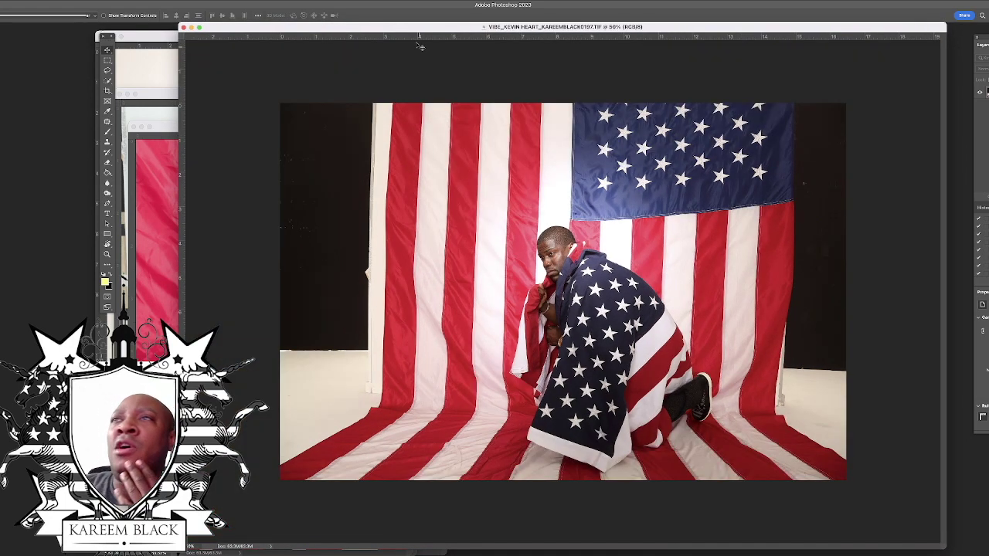
double_click(776, 5)
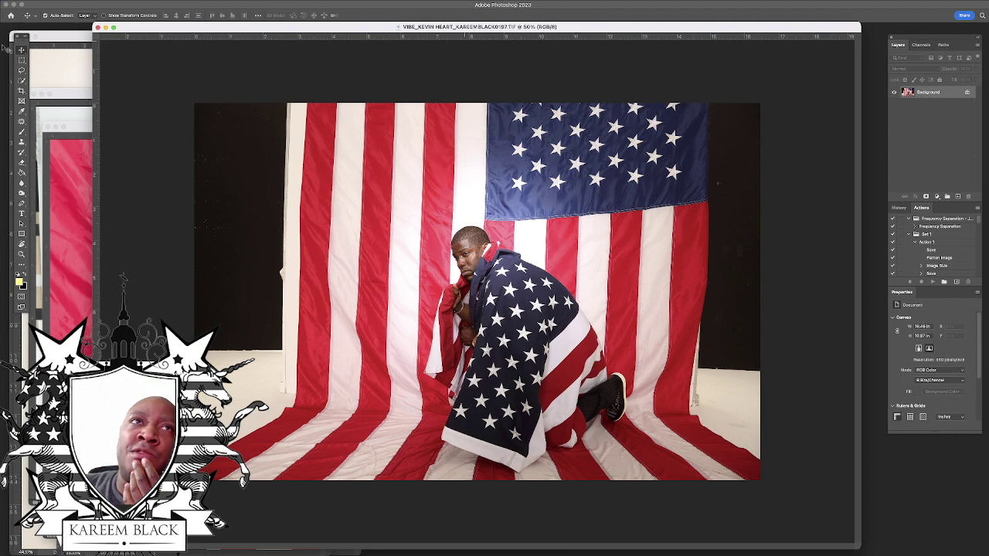
click(21, 60)
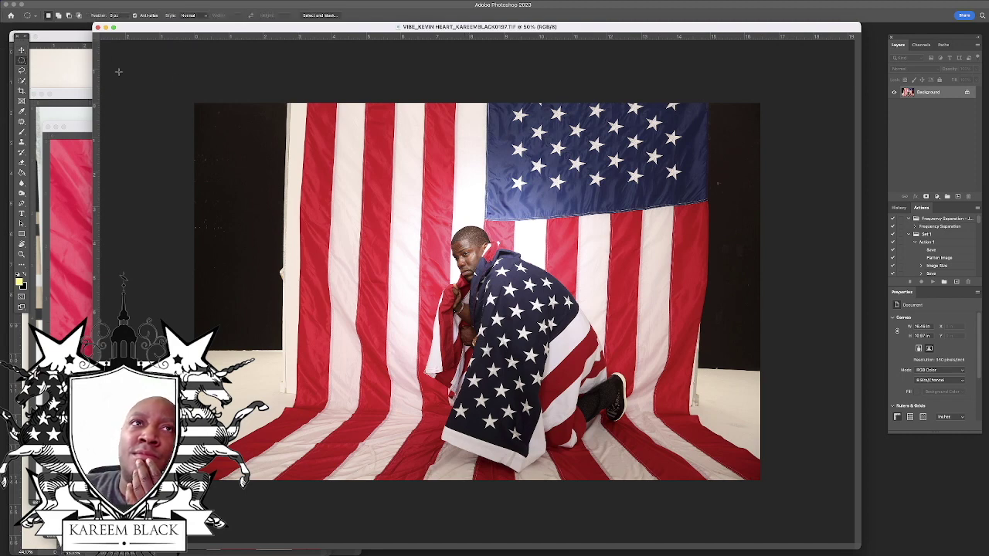
right_click(23, 63)
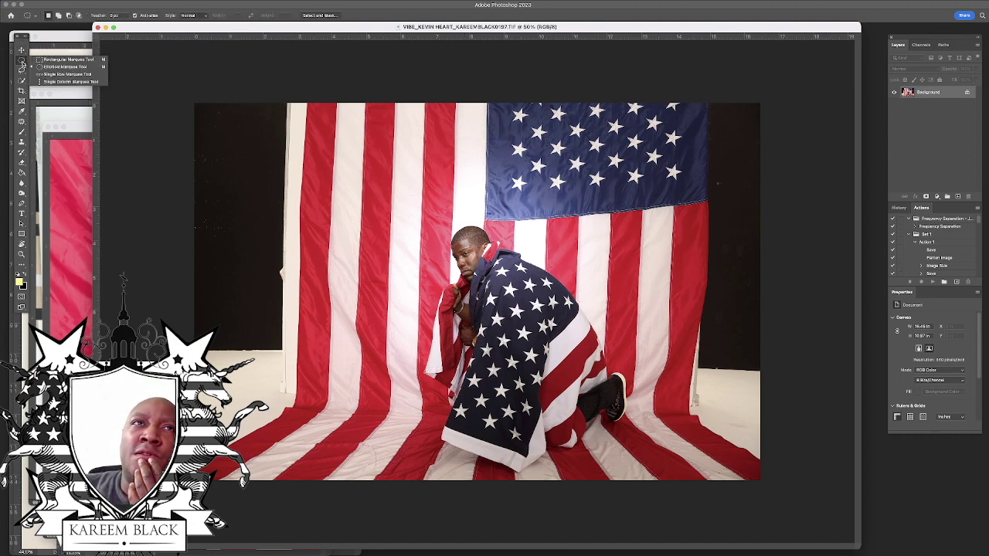
click(44, 60)
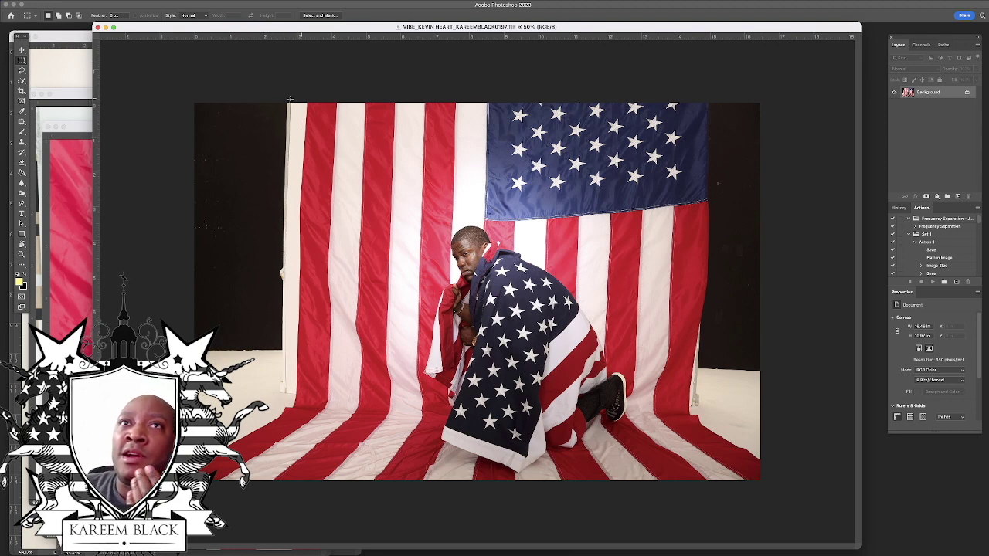
drag(289, 99, 695, 494)
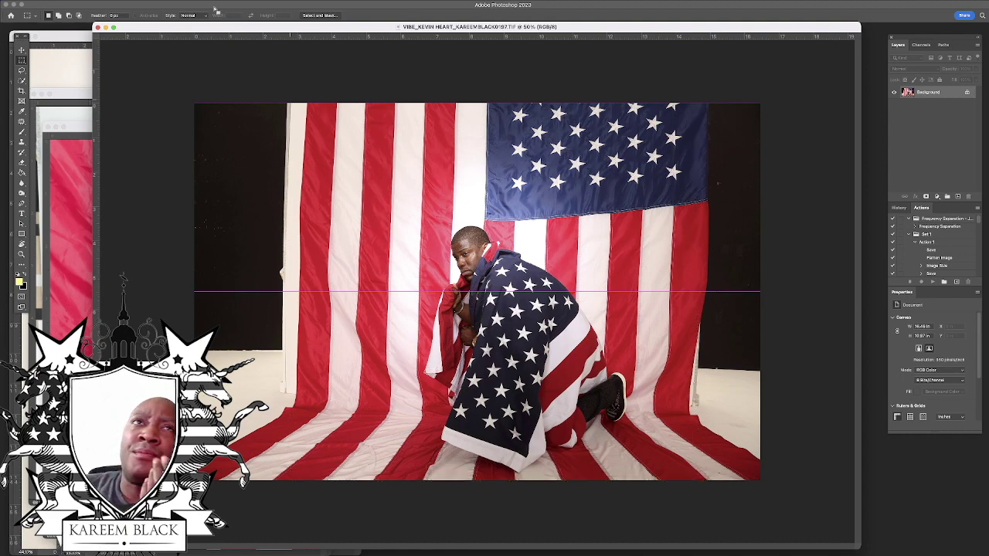
click(71, 0)
click(94, 0)
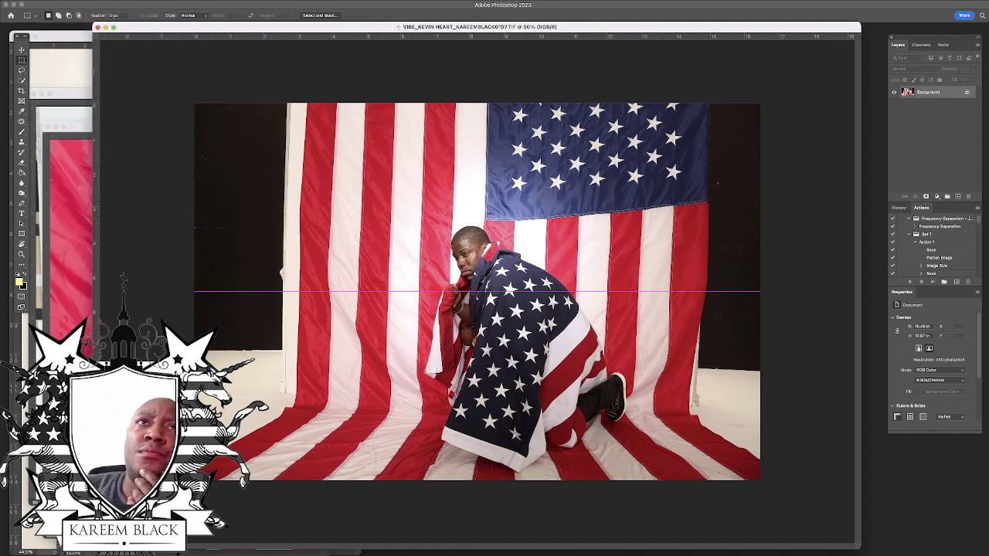
click(95, 0)
click(112, 75)
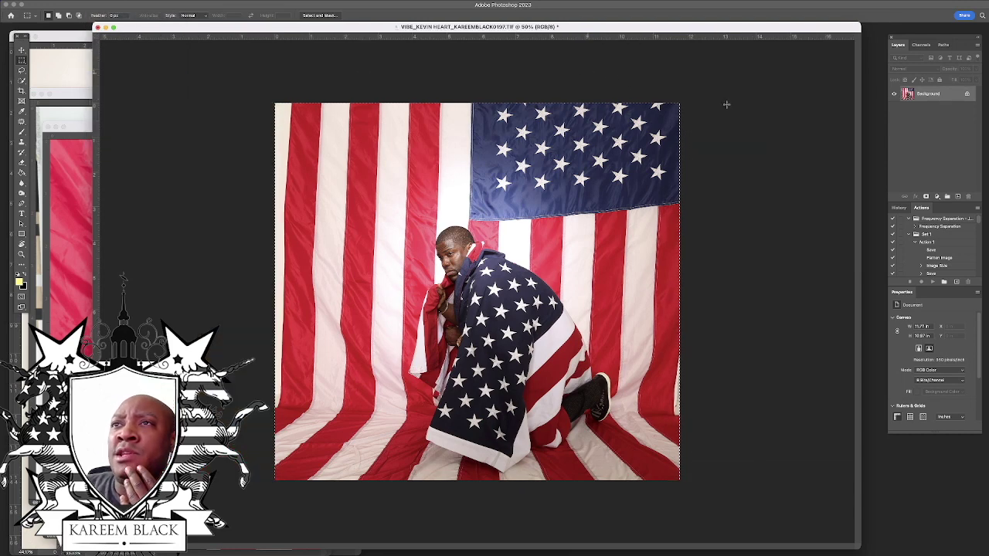
key(super+d)
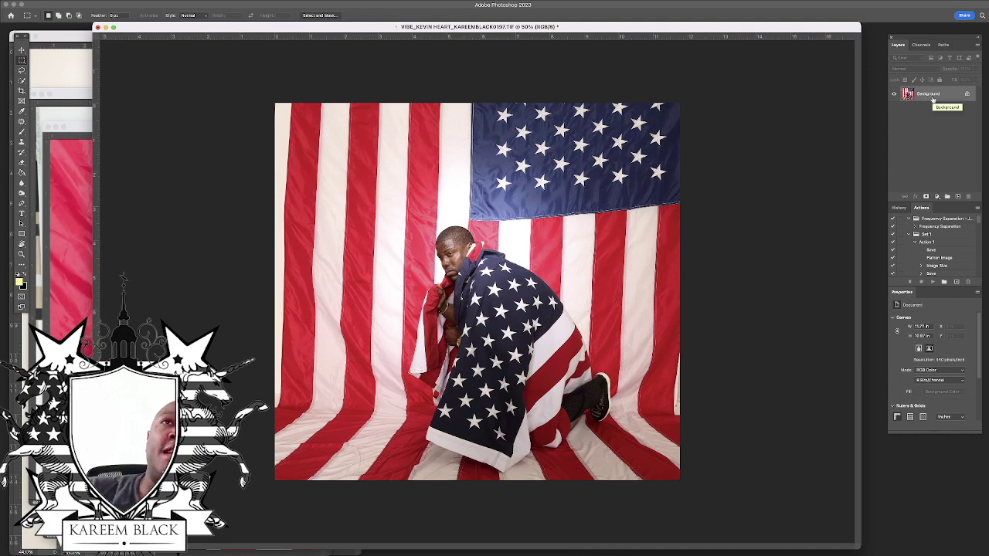
Batch-run the Frequency Separation action from the Frequency Separation - JKPhoto set on Opened Files, with the destination set to None.
click(64, 0)
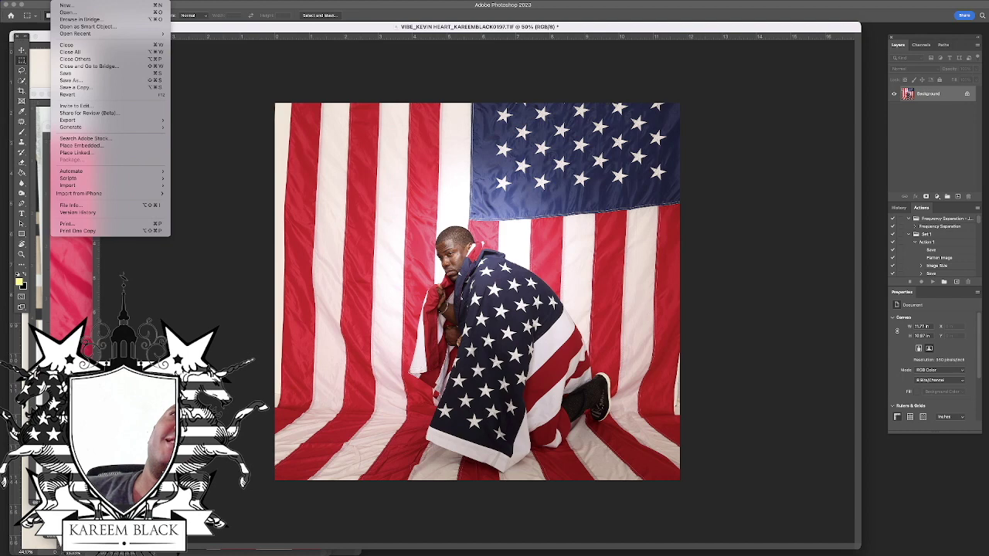
mouse_move(108, 173)
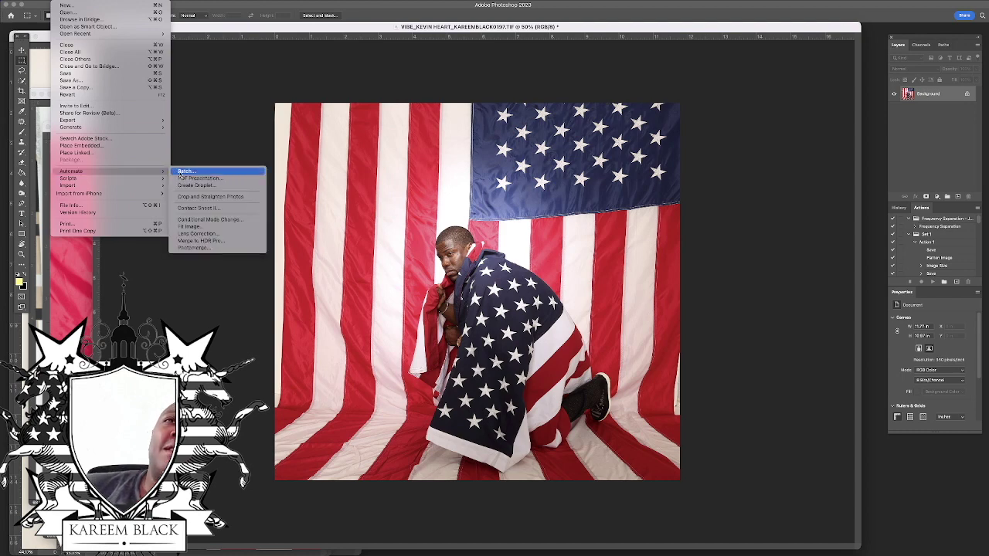
click(182, 172)
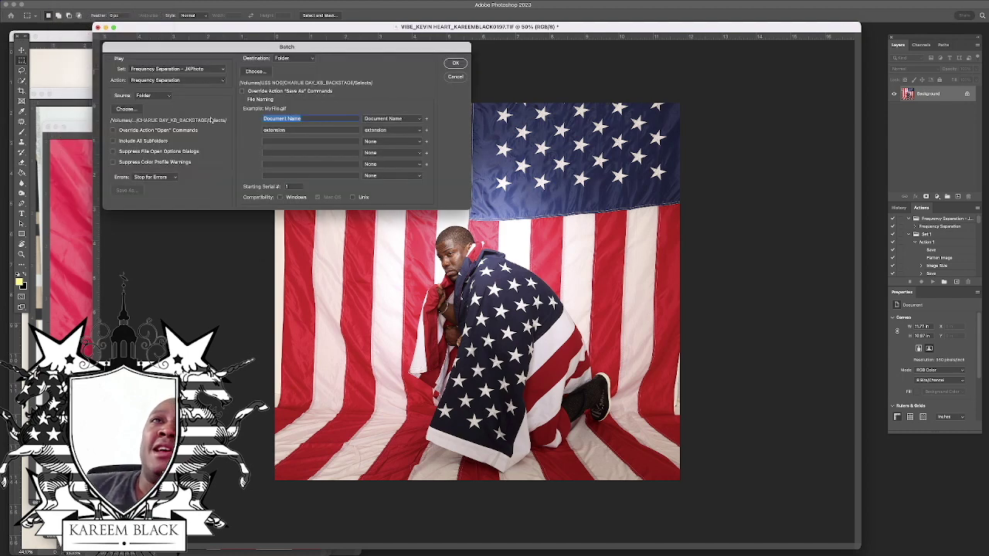
click(163, 95)
click(158, 113)
click(306, 58)
click(300, 41)
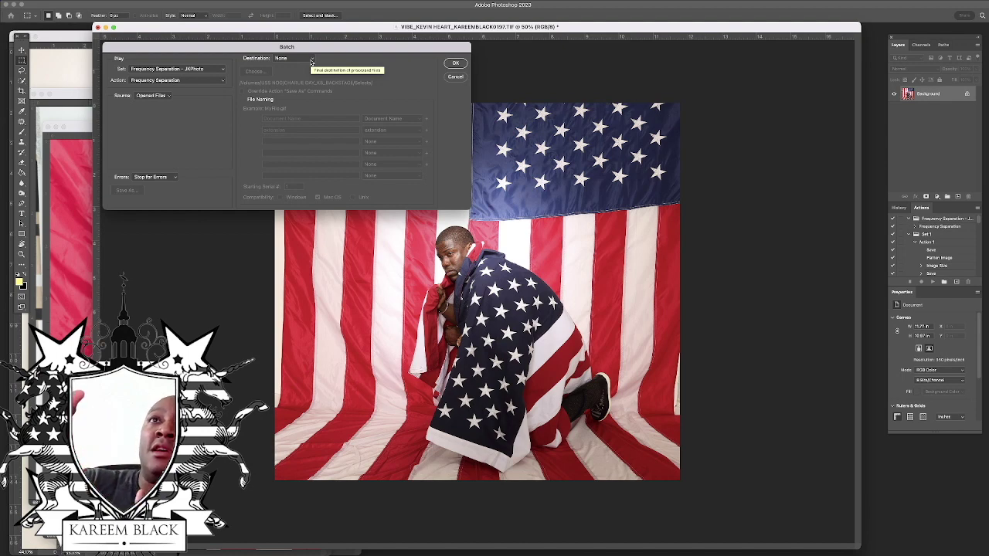
click(457, 63)
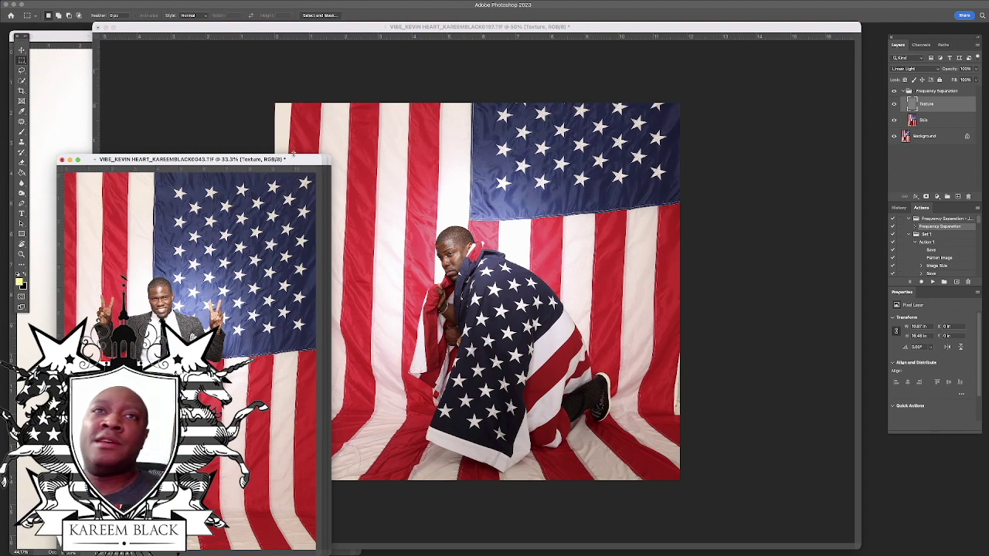
Move the standing flag portraits and the IMG_0436.tif photo off the kneeling flag photo and bring the kneeling photo to the front.
drag(281, 161, 726, 88)
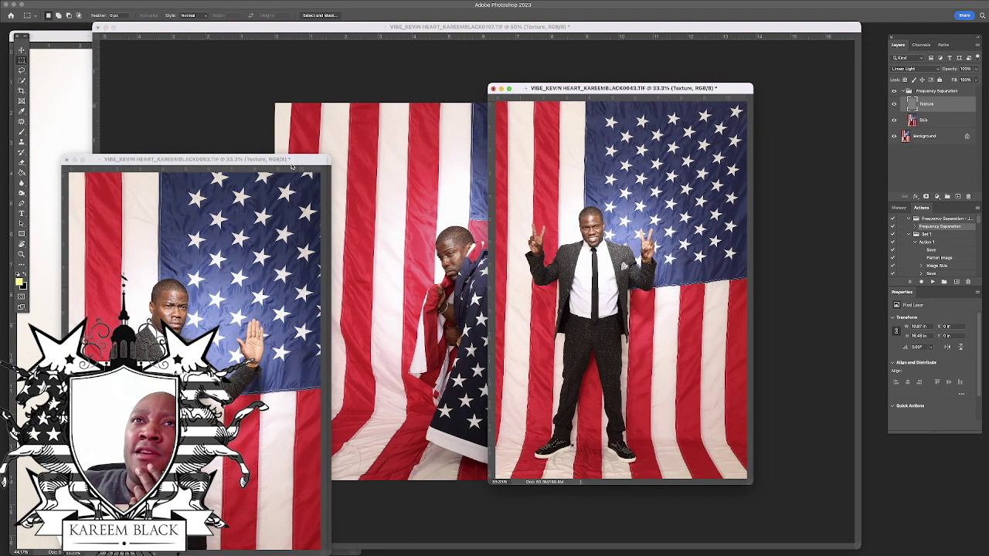
drag(295, 161, 456, 91)
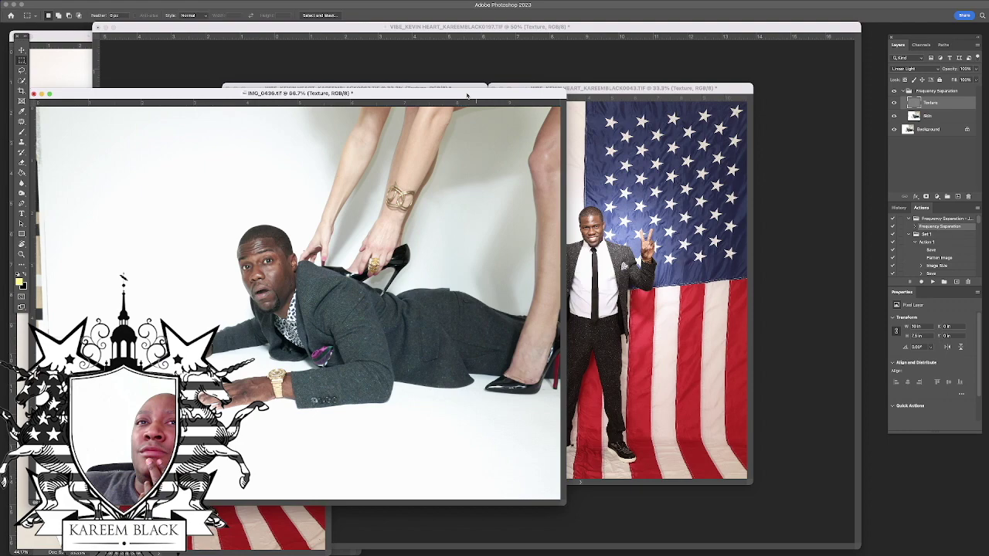
drag(467, 95, 988, 85)
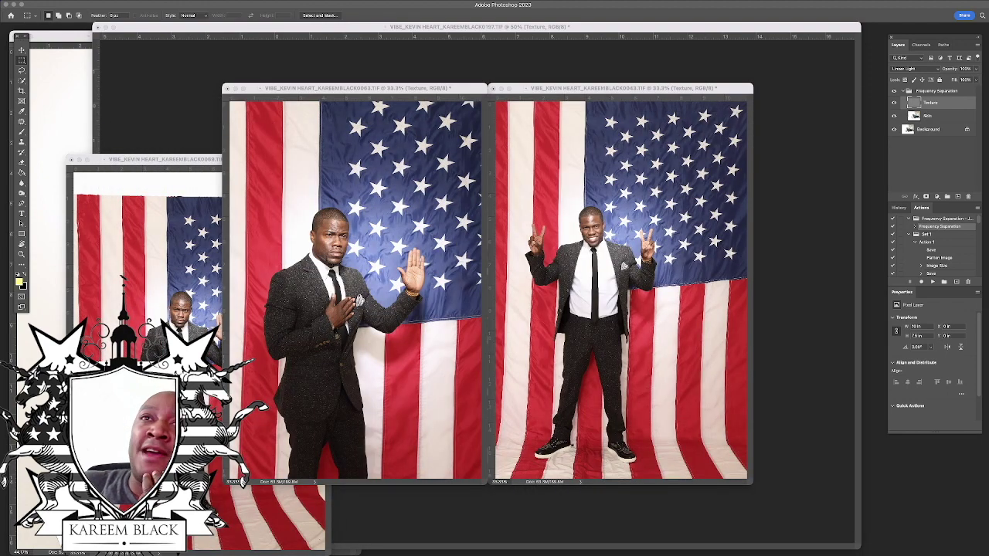
click(553, 89)
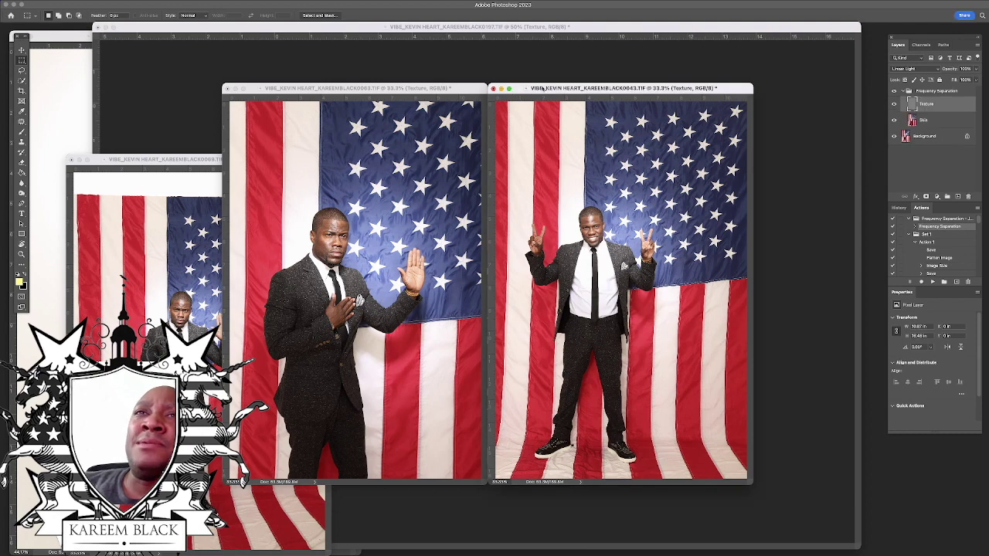
drag(572, 89, 670, 90)
drag(438, 92, 988, 126)
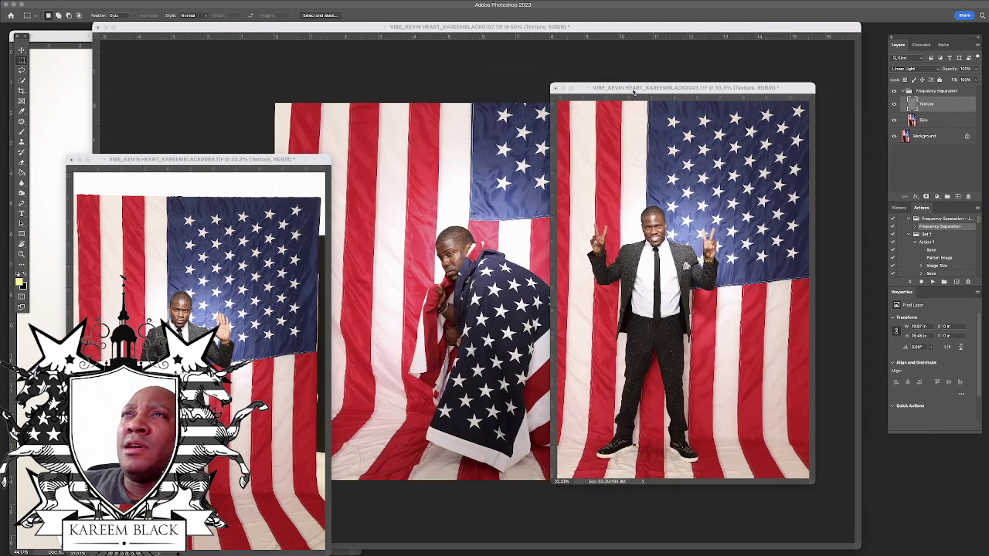
drag(633, 92, 988, 93)
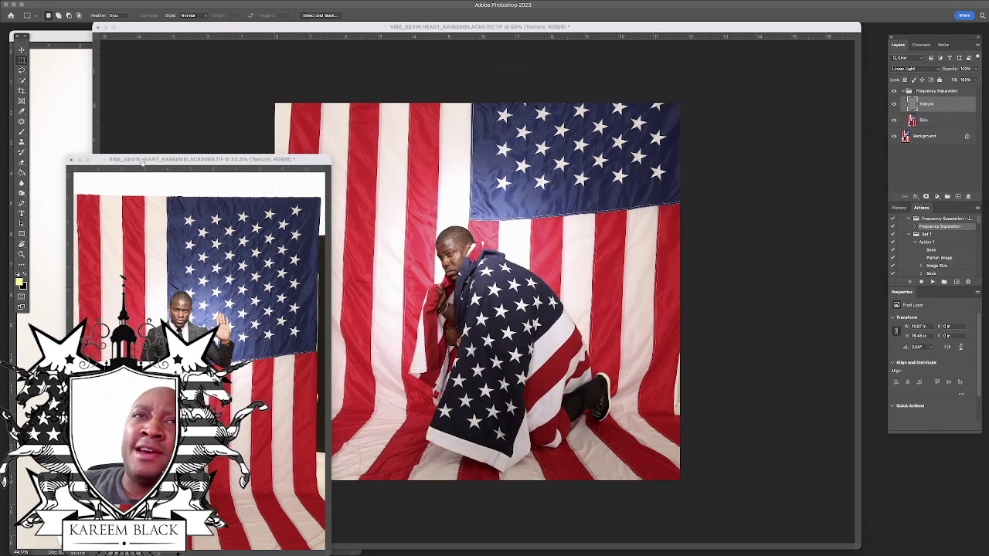
drag(227, 161, 988, 161)
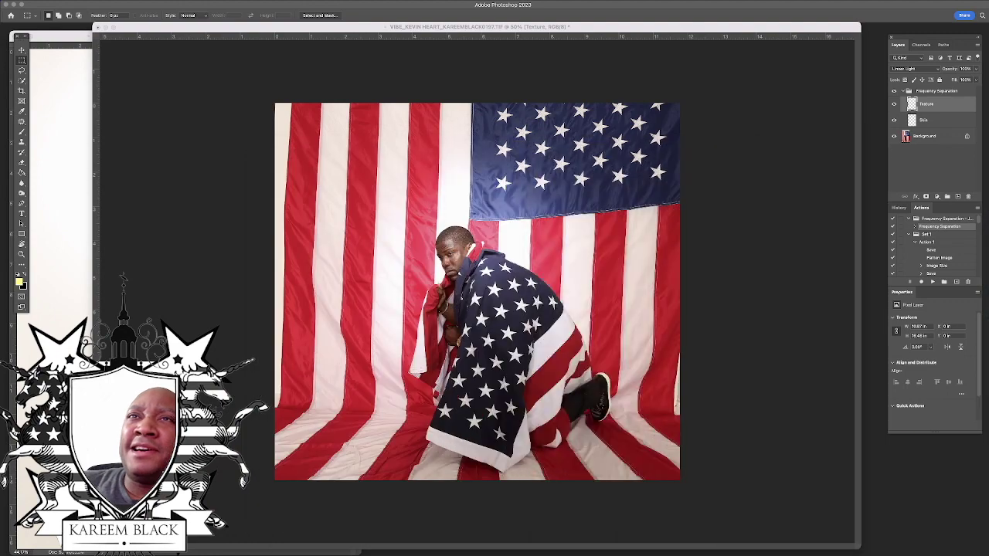
click(588, 27)
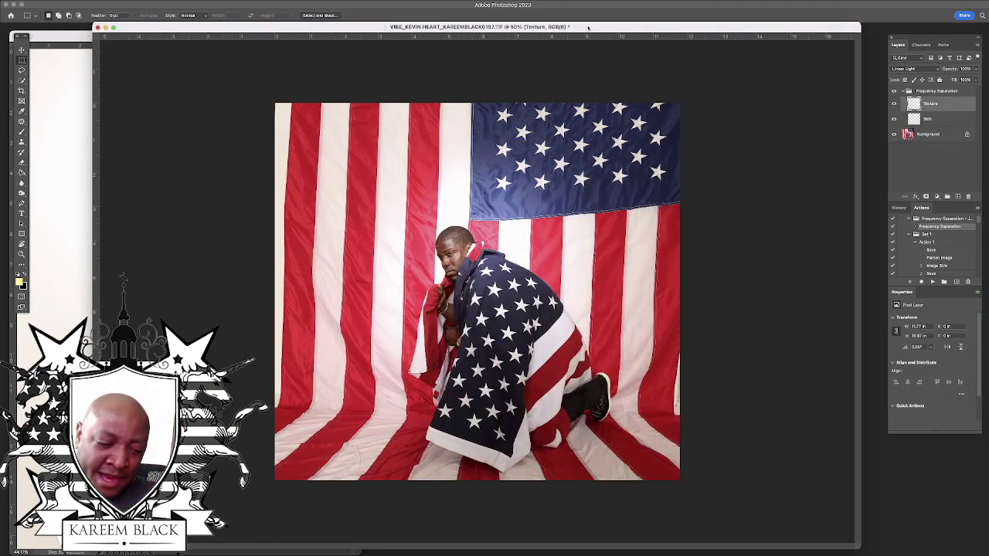
Inspect the skin on the kneeling man's face at up to 300% magnification, focusing on the cheek and eye area.
key(super+equal)
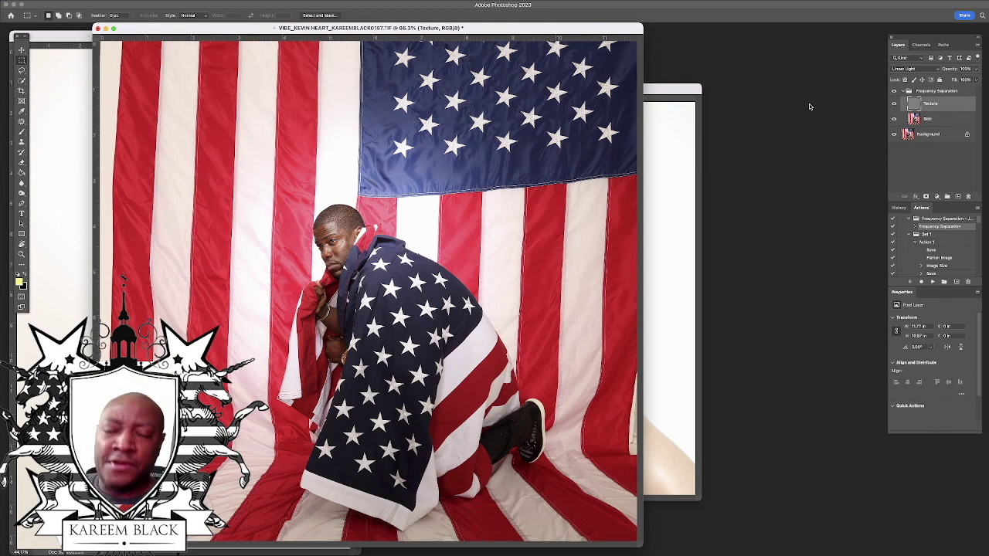
key(super+equal)
key(super+equal)
key(super+equal)
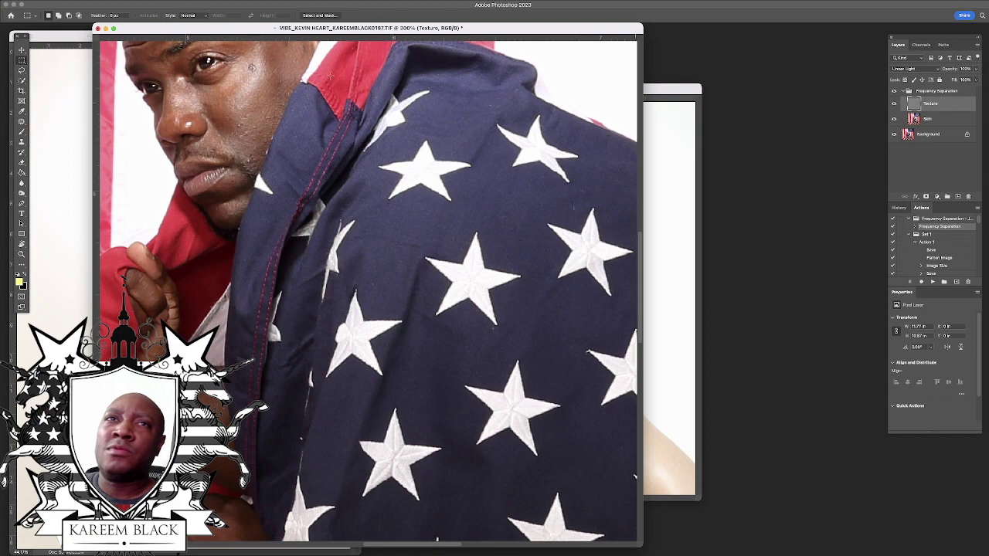
drag(251, 93, 345, 291)
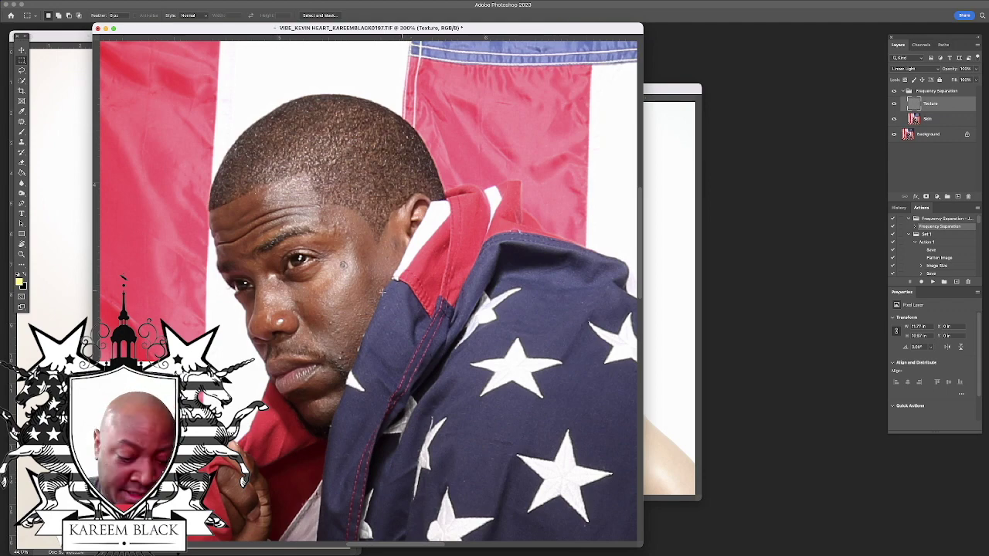
scroll(388, 298, down, 2)
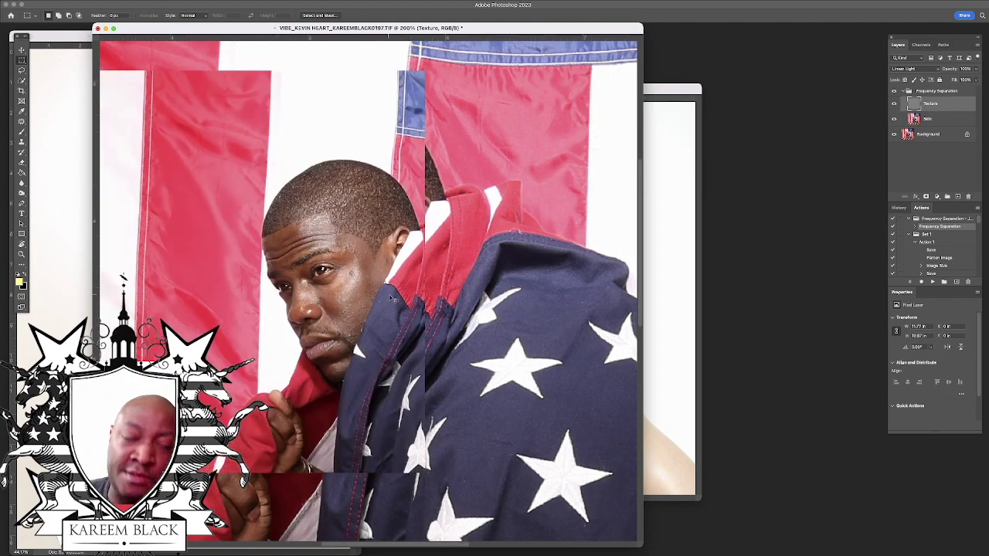
scroll(394, 299, down, 1)
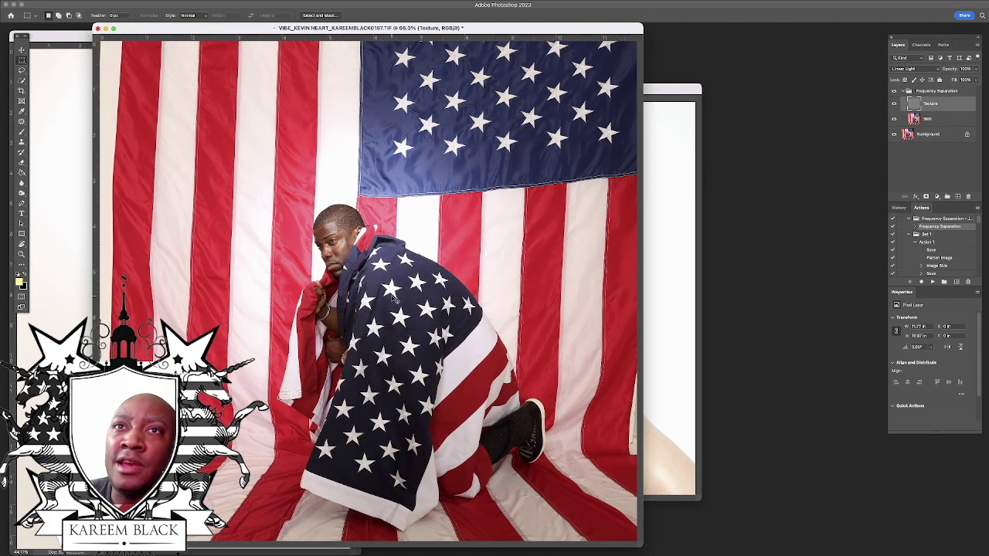
scroll(392, 303, up, 1)
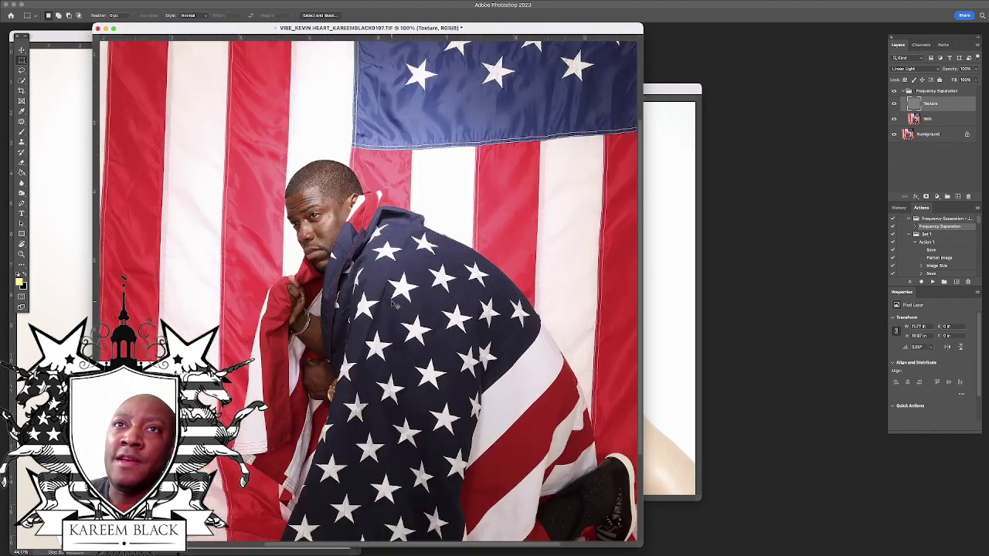
scroll(393, 305, up, 2)
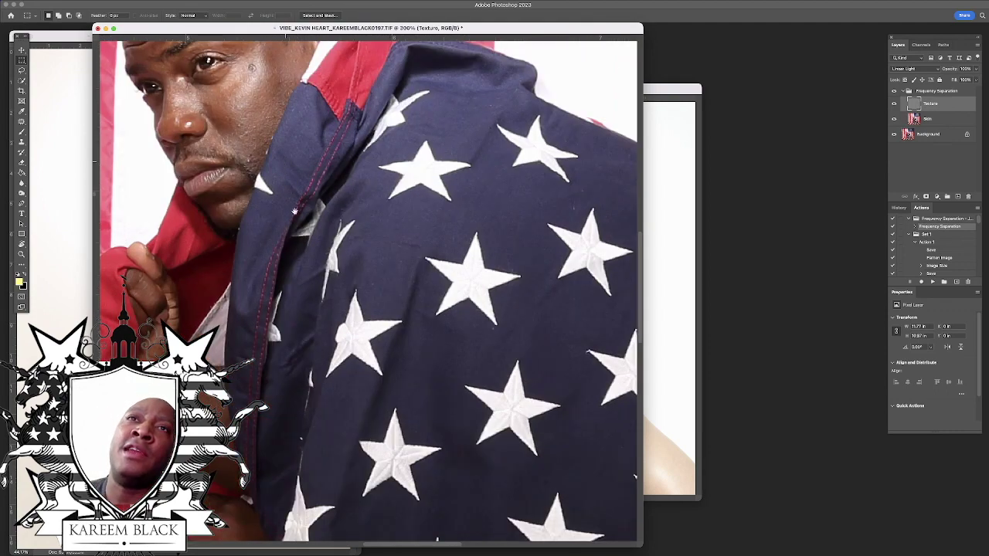
drag(294, 211, 408, 480)
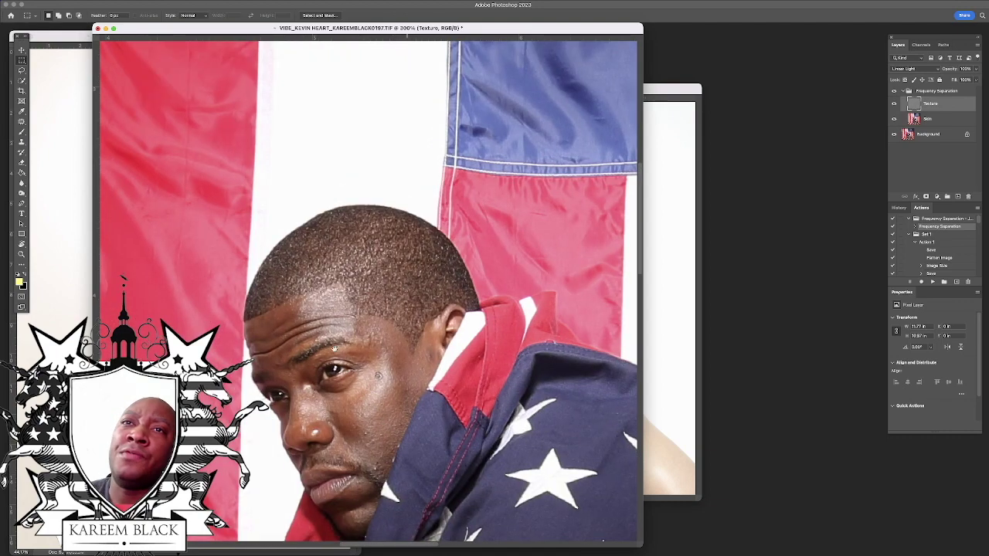
scroll(303, 298, down, 3)
scroll(303, 298, right, 2)
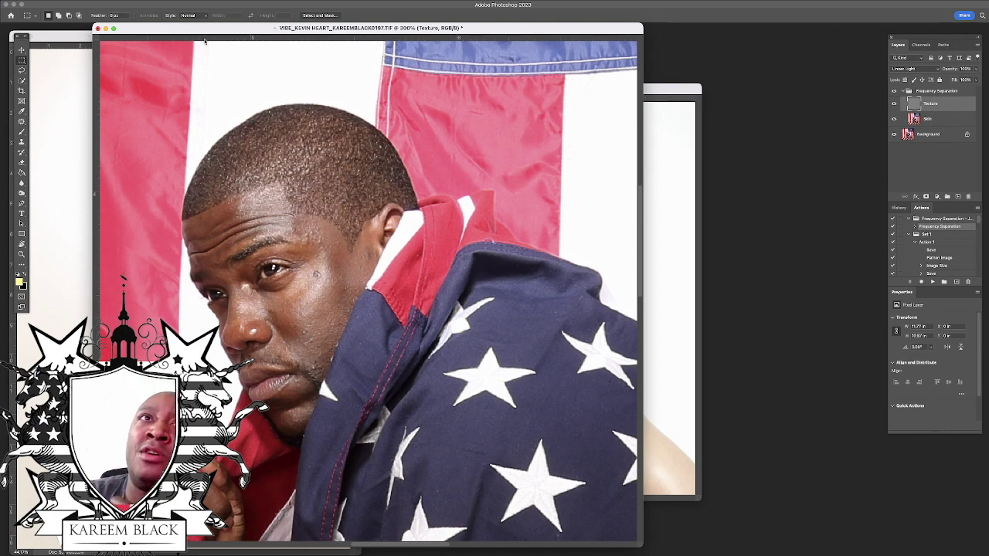
Activate the Patch tool and duplicate the Skin layer inside the Frequency Separation group.
click(22, 50)
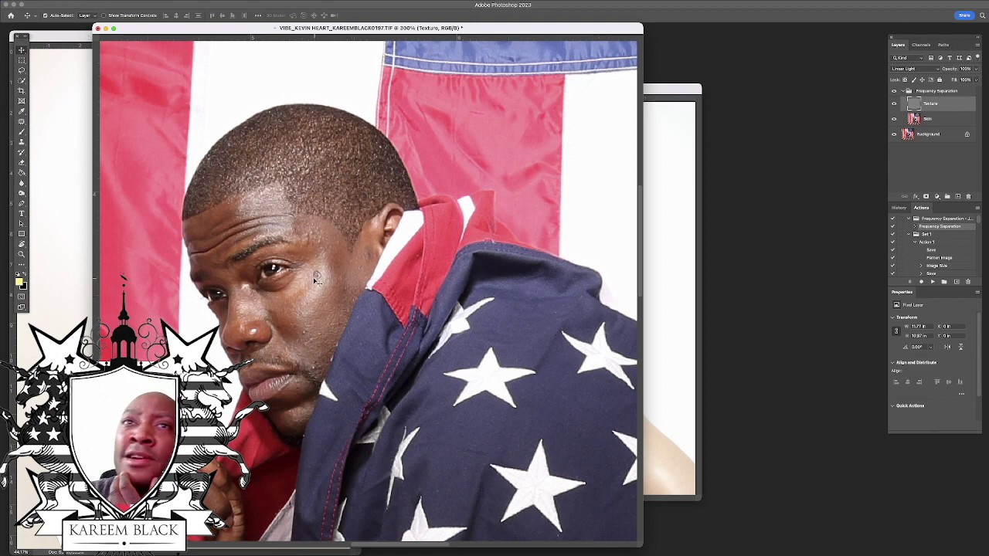
click(22, 71)
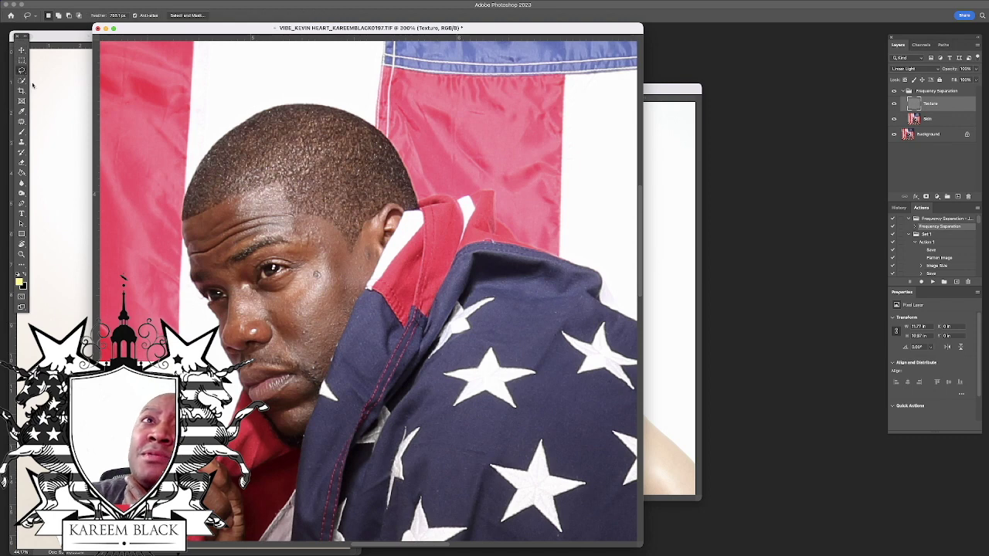
click(22, 121)
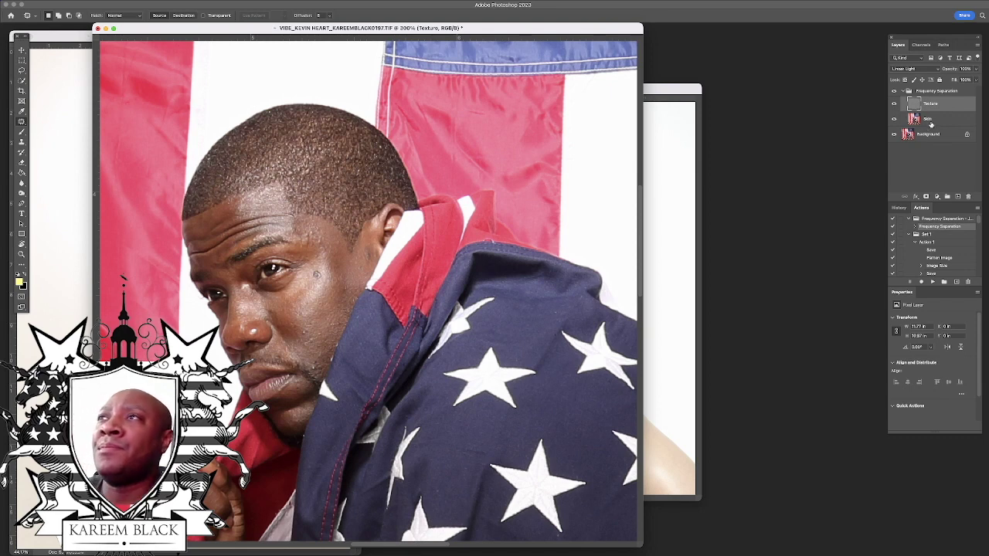
drag(930, 120, 959, 198)
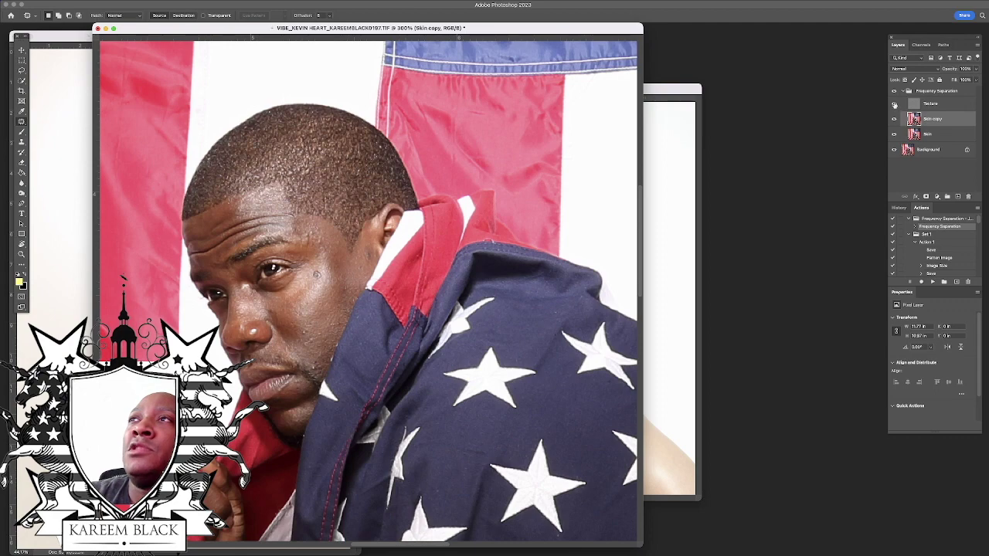
Compare the face with and without the Texture layer at up to 600% magnification, leaving the Texture layer hidden.
click(896, 106)
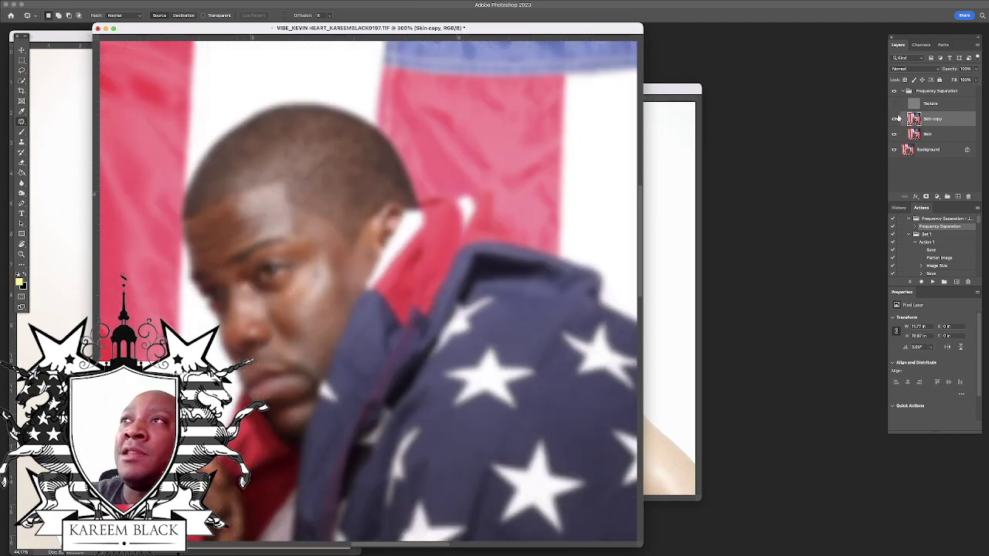
click(894, 104)
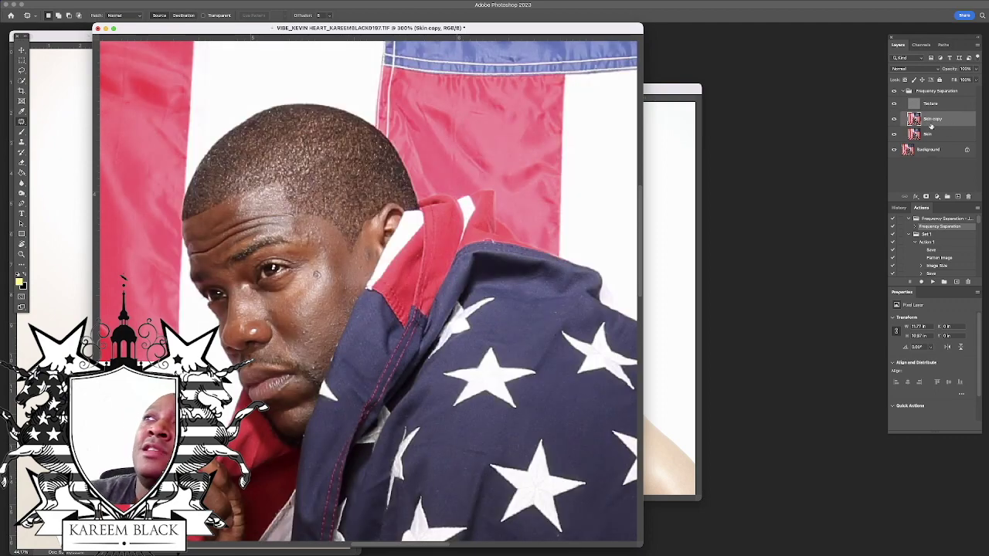
click(895, 105)
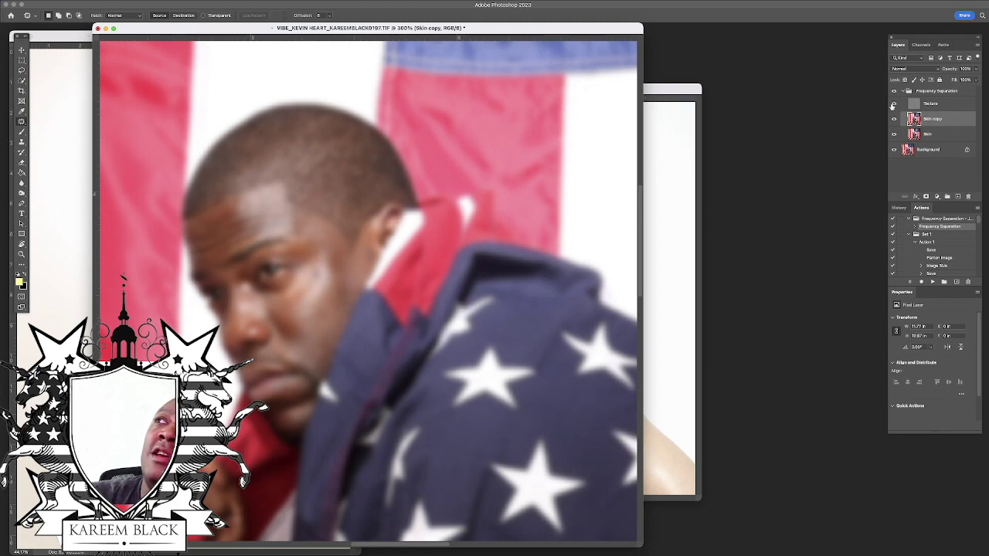
click(894, 105)
click(895, 104)
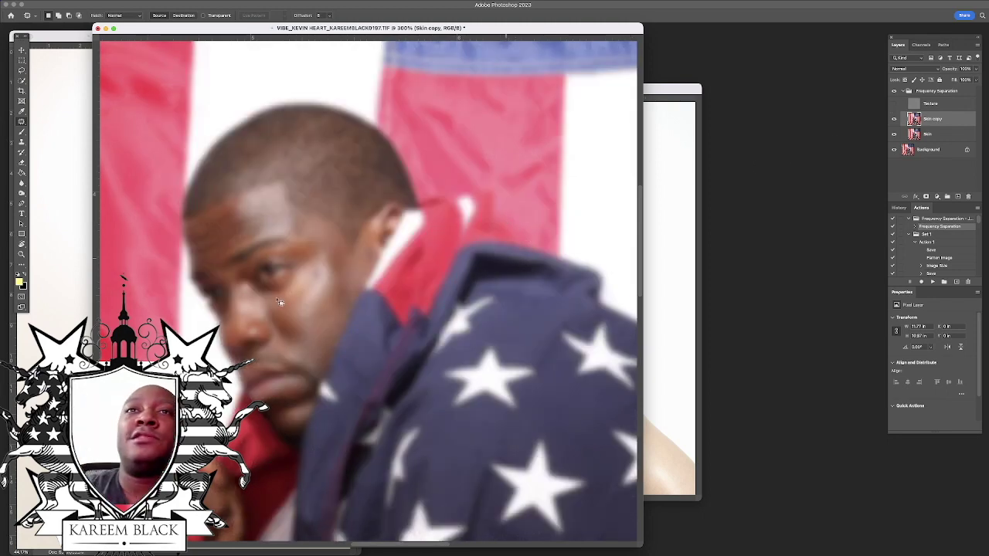
key(super+plus)
key(super+plus)
key(super+plus)
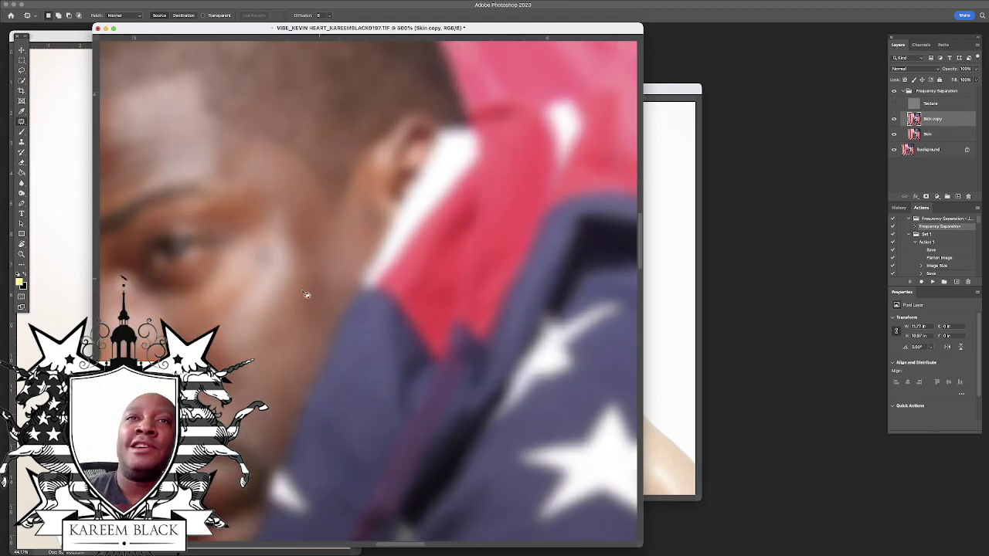
scroll(392, 284, left, 5)
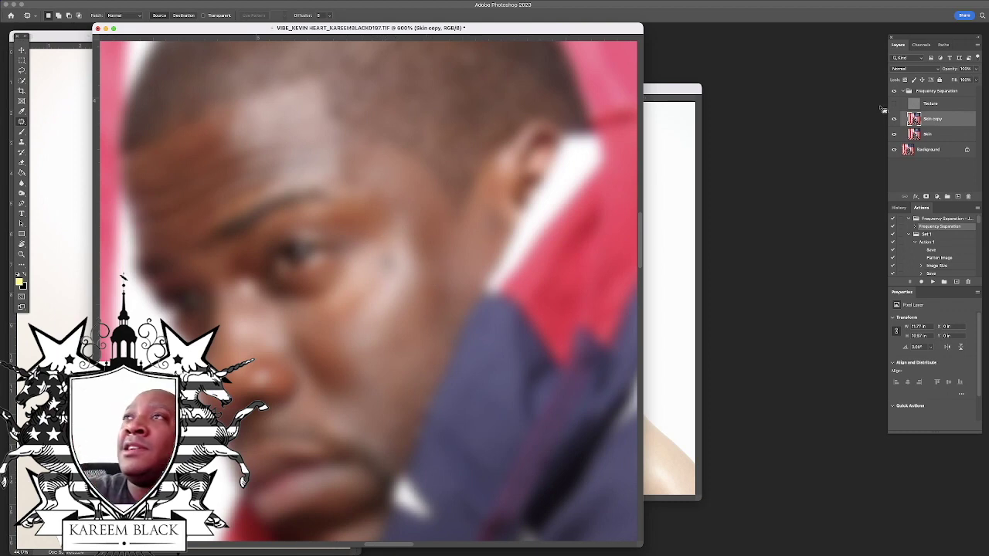
click(894, 103)
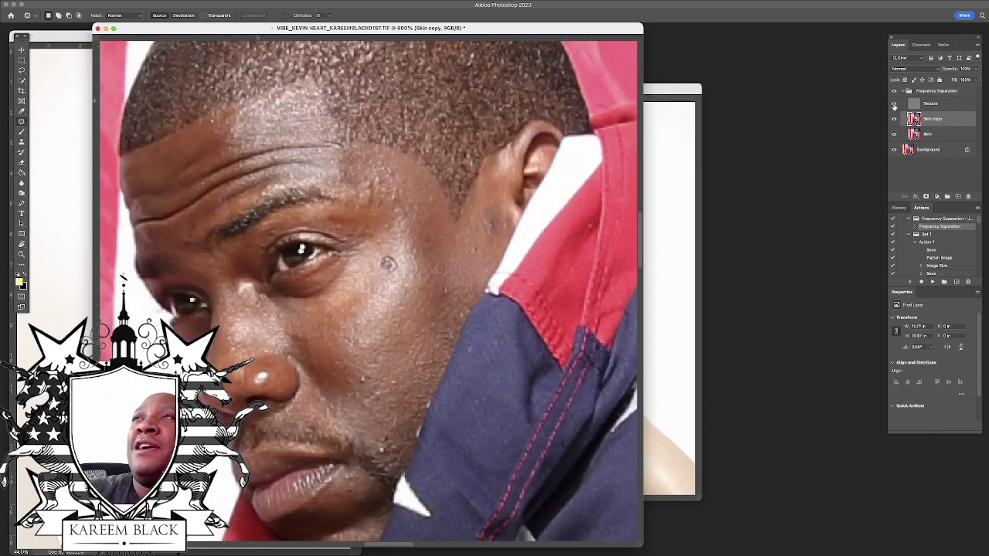
click(894, 104)
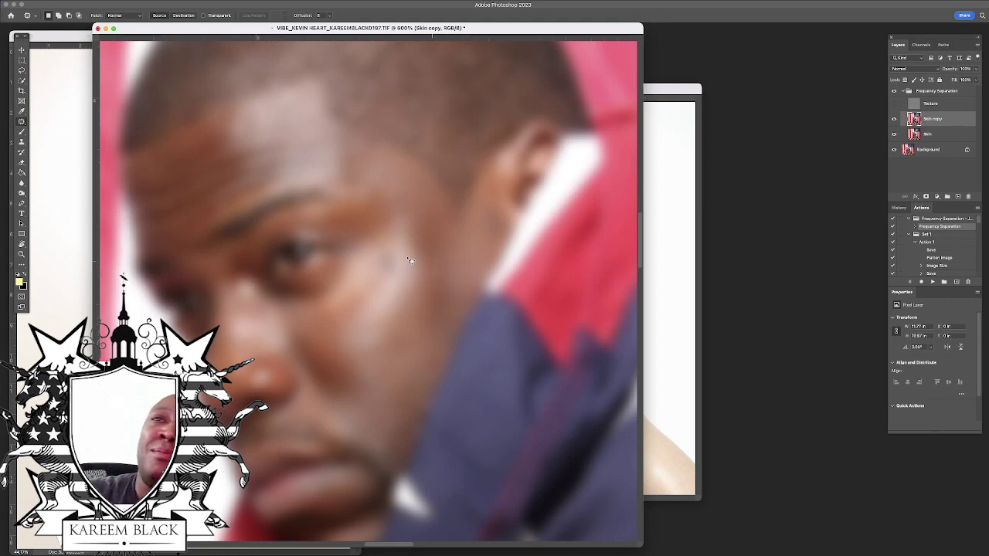
Patch the dark blemish beside the eye on the Skin copy layer in two passes, and show the Texture layer again.
mouse_move(391, 285)
mouse_down()
mouse_move(397, 261)
mouse_move(391, 270)
mouse_up()
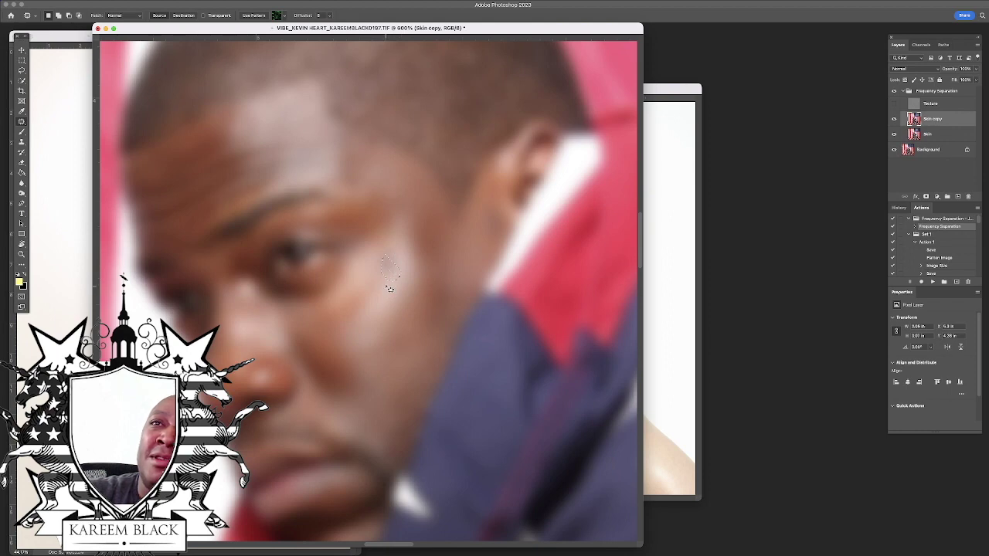
key(super+d)
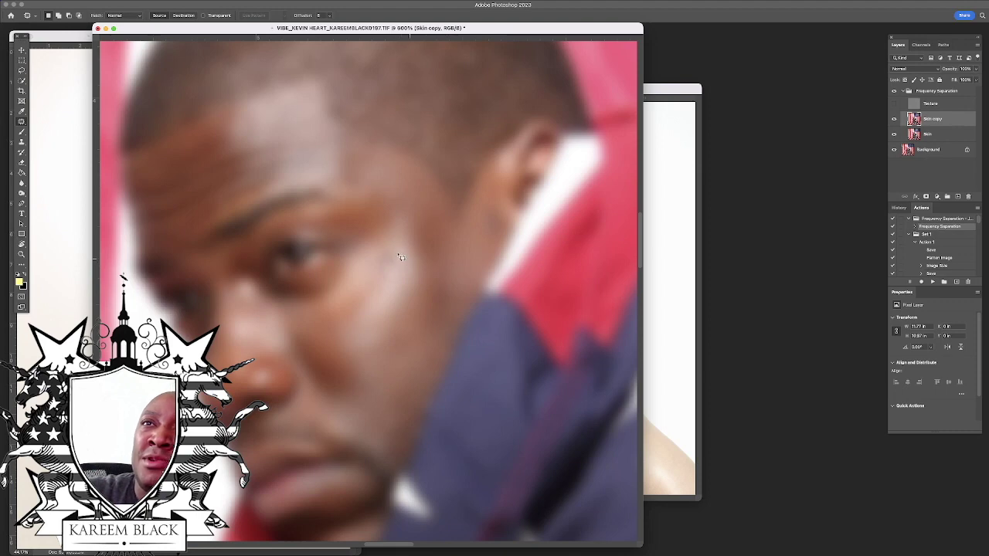
drag(387, 278, 399, 258)
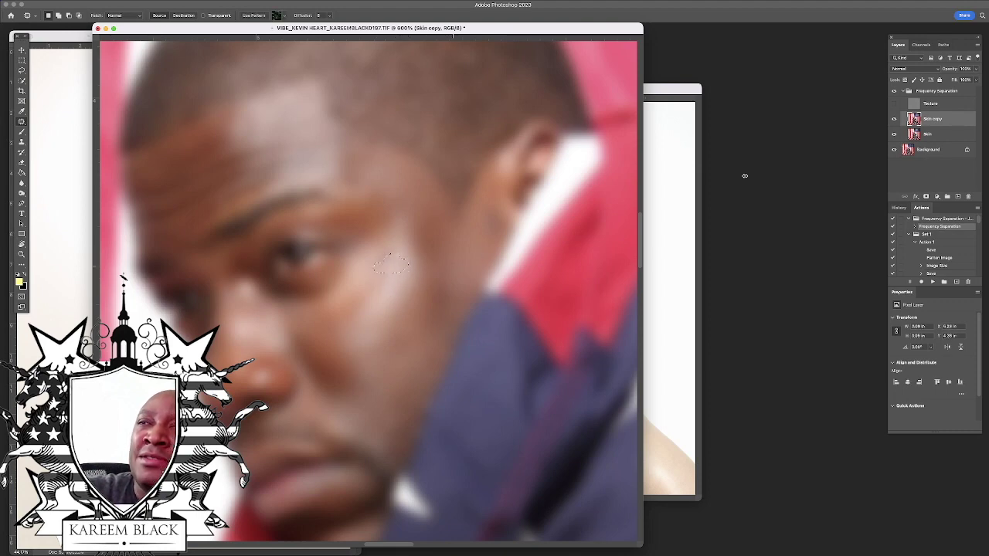
click(894, 104)
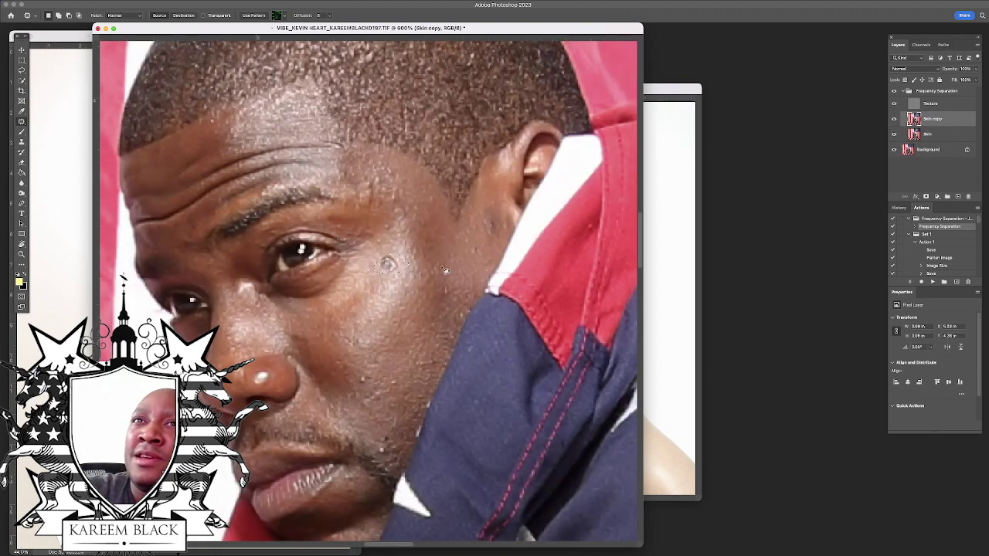
Patch the round blemish beside the eye with clean cheek skin on the Skin copy layer and on the Texture layer.
click(396, 264)
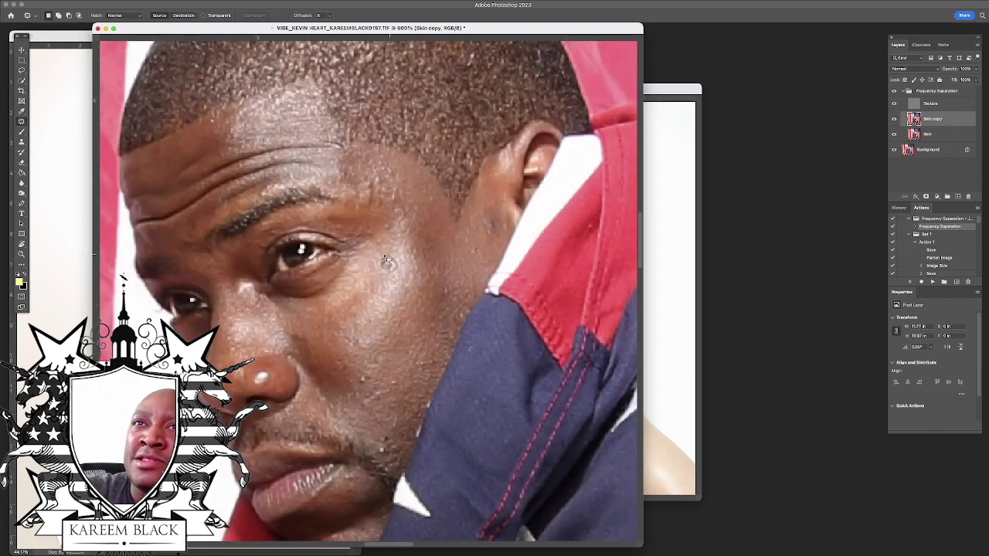
mouse_move(383, 279)
mouse_down()
mouse_move(402, 273)
mouse_move(392, 254)
mouse_up()
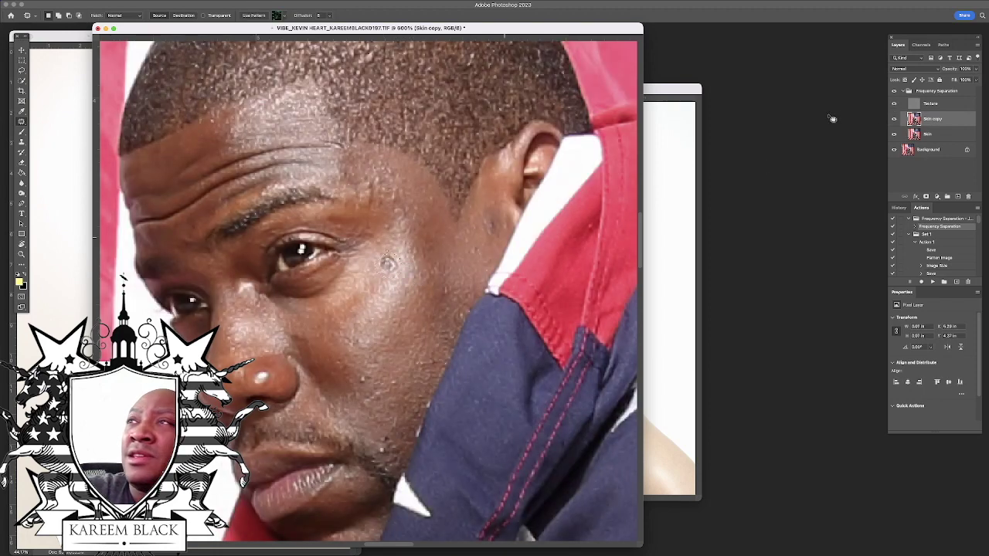
click(931, 104)
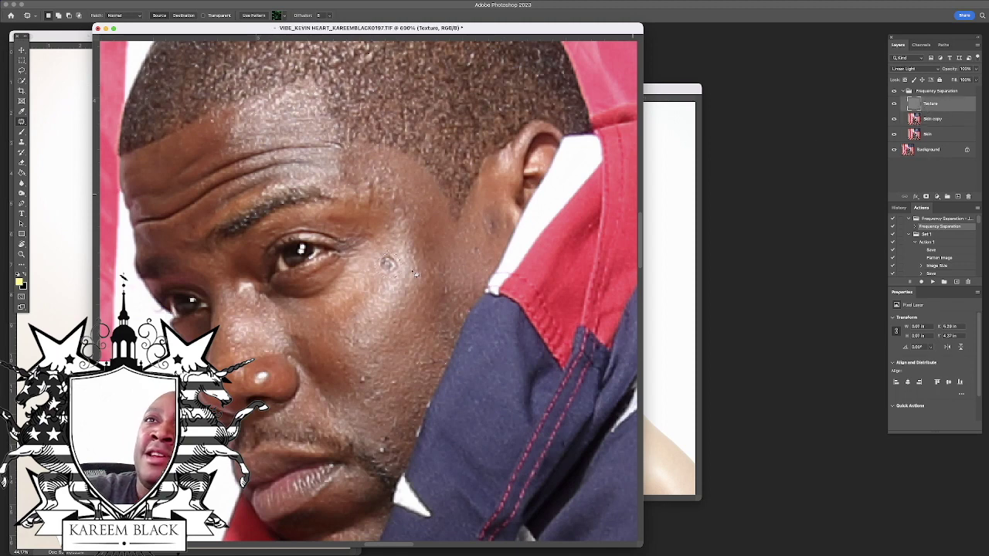
mouse_move(392, 267)
mouse_down()
mouse_move(377, 269)
mouse_move(389, 289)
mouse_up()
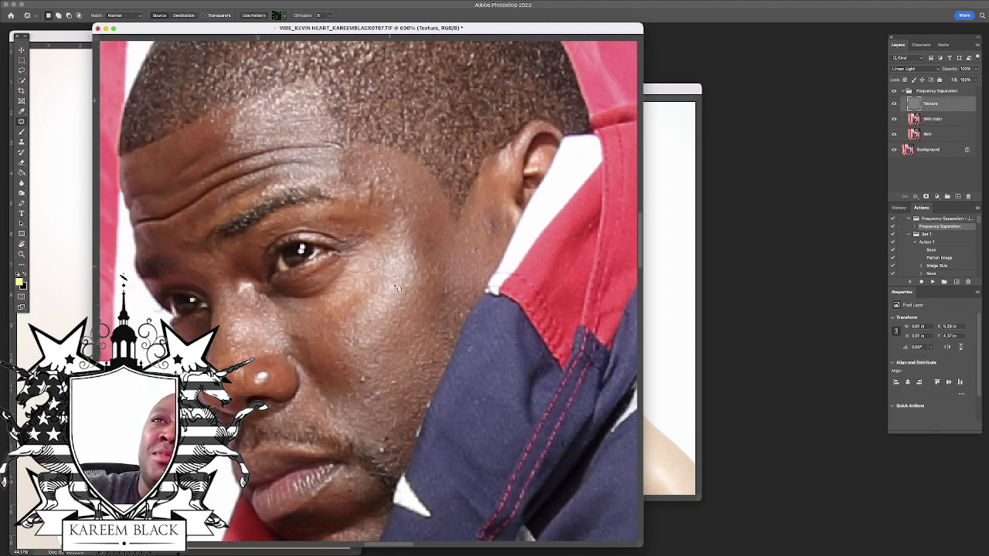
key(super+d)
Patch the dark mark in front of the ear with clean neighbouring skin on the Texture layer.
mouse_move(490, 239)
mouse_down()
mouse_move(490, 218)
mouse_move(504, 233)
mouse_move(481, 225)
mouse_move(506, 239)
mouse_up()
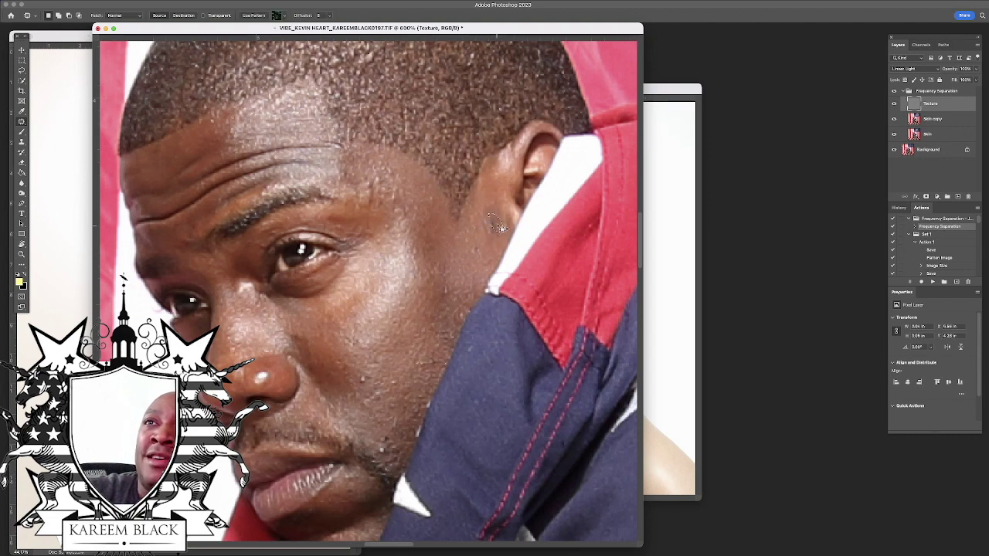
mouse_move(499, 227)
mouse_down()
mouse_move(473, 235)
mouse_move(513, 238)
mouse_up()
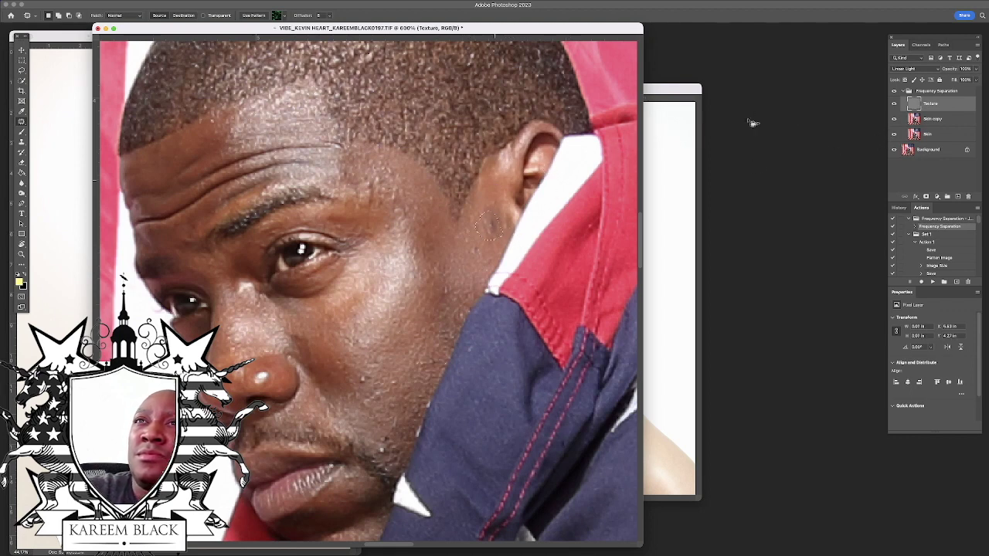
click(931, 118)
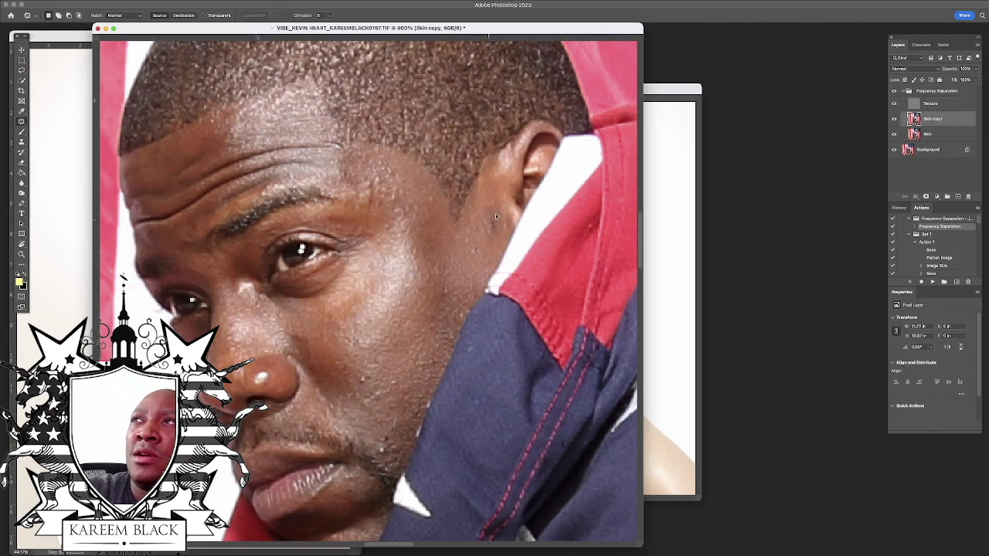
click(934, 108)
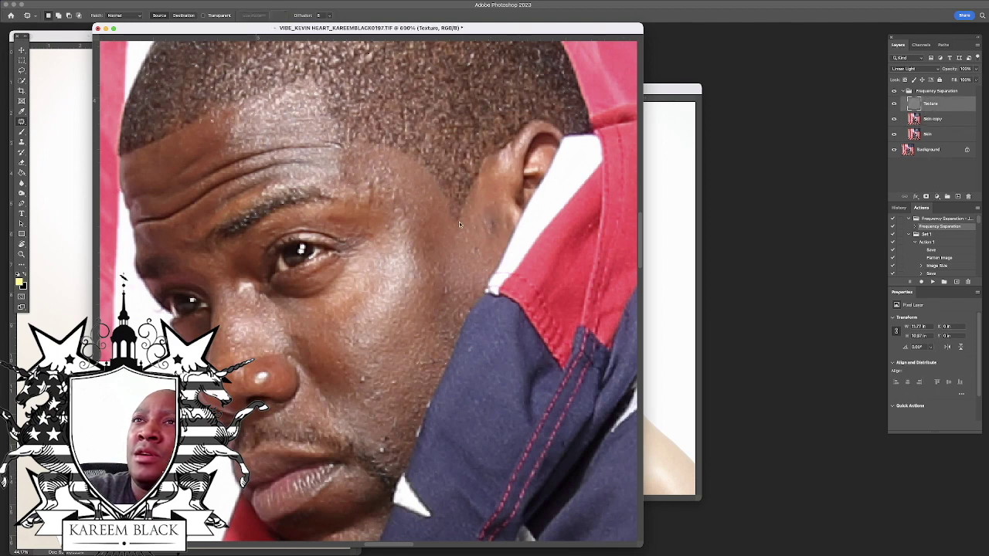
mouse_move(501, 215)
mouse_down()
mouse_move(482, 240)
mouse_move(501, 224)
mouse_up()
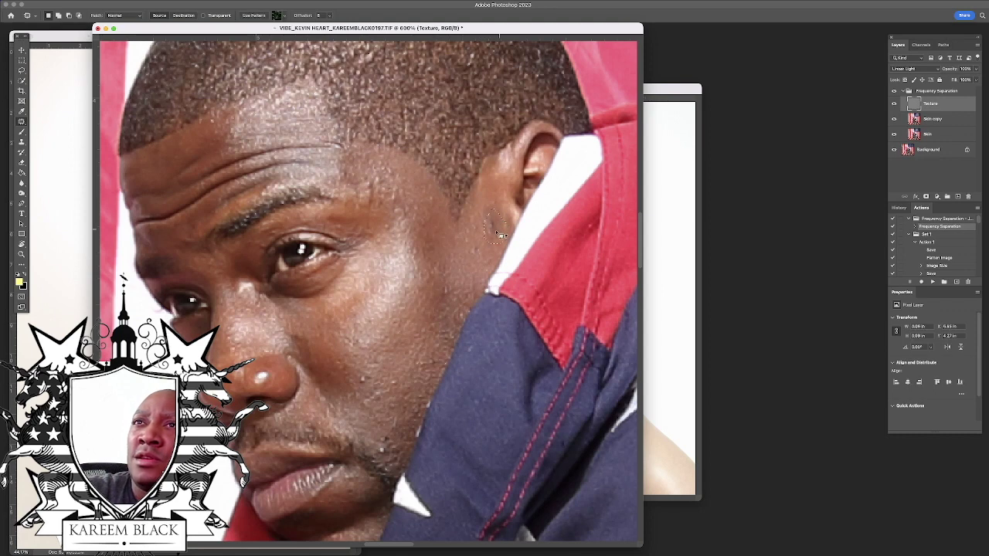
drag(473, 235, 474, 235)
key(super+d)
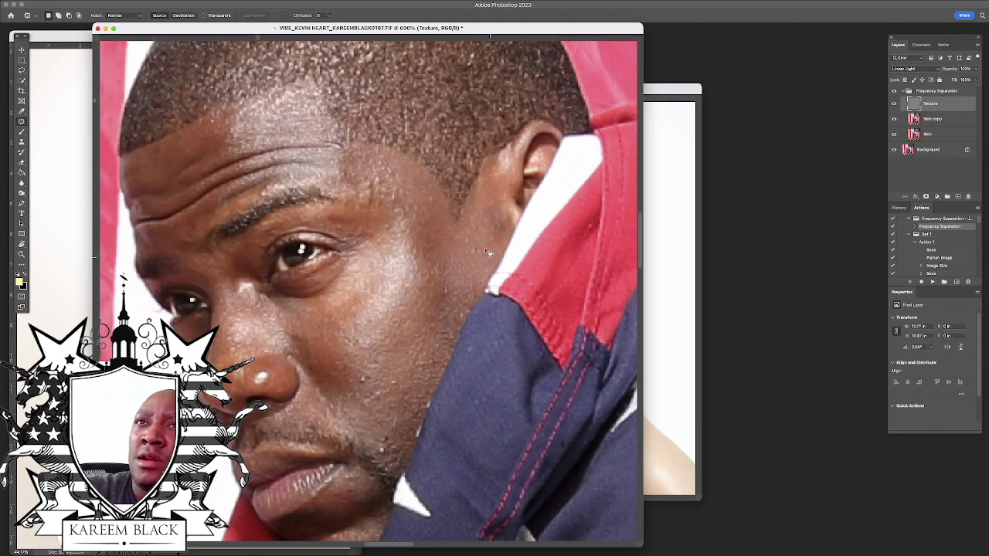
Patch the small spots below the sideburn and on the lower cheek on the Texture layer.
mouse_move(482, 244)
mouse_down()
mouse_move(473, 261)
mouse_move(478, 244)
mouse_up()
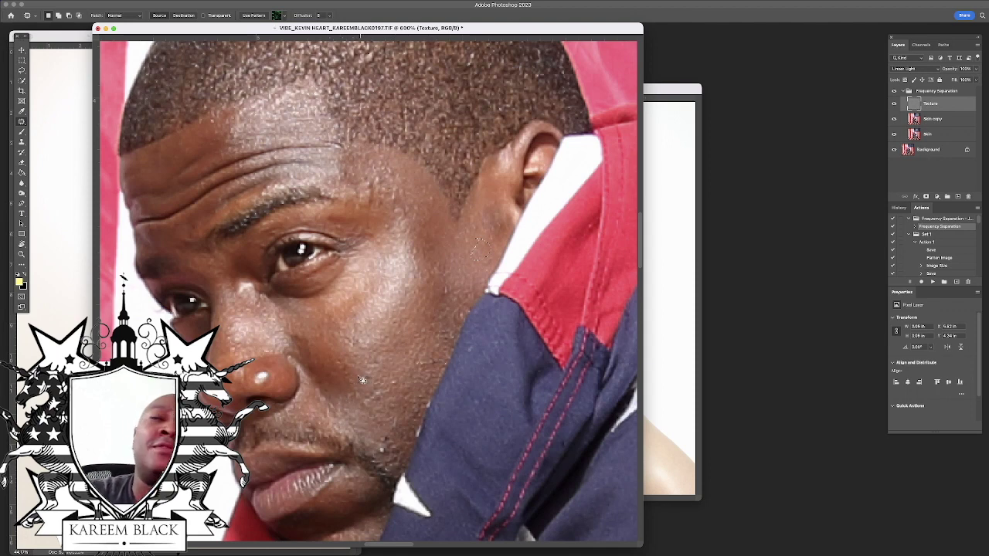
mouse_move(361, 378)
mouse_down()
mouse_move(377, 389)
mouse_move(364, 379)
mouse_move(378, 375)
mouse_move(369, 377)
mouse_up()
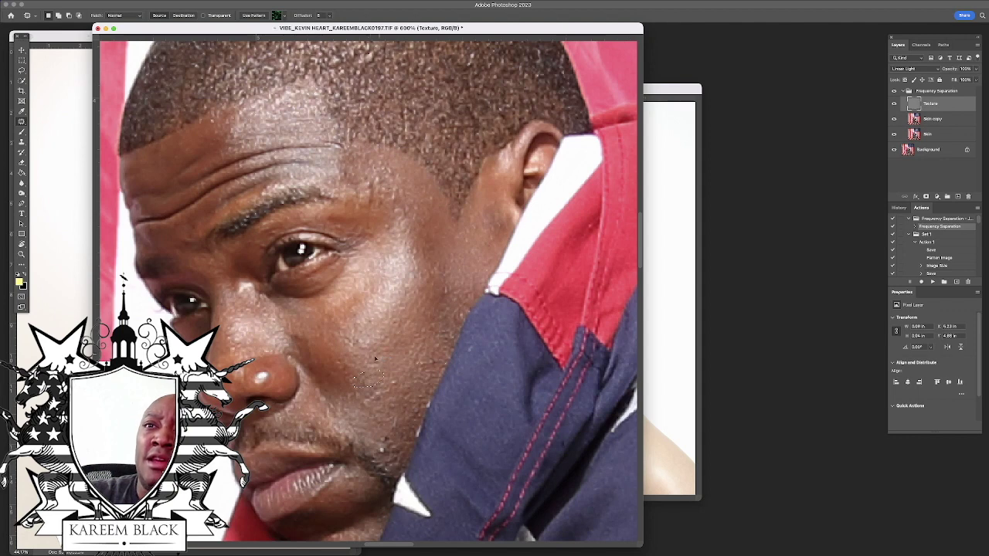
click(394, 384)
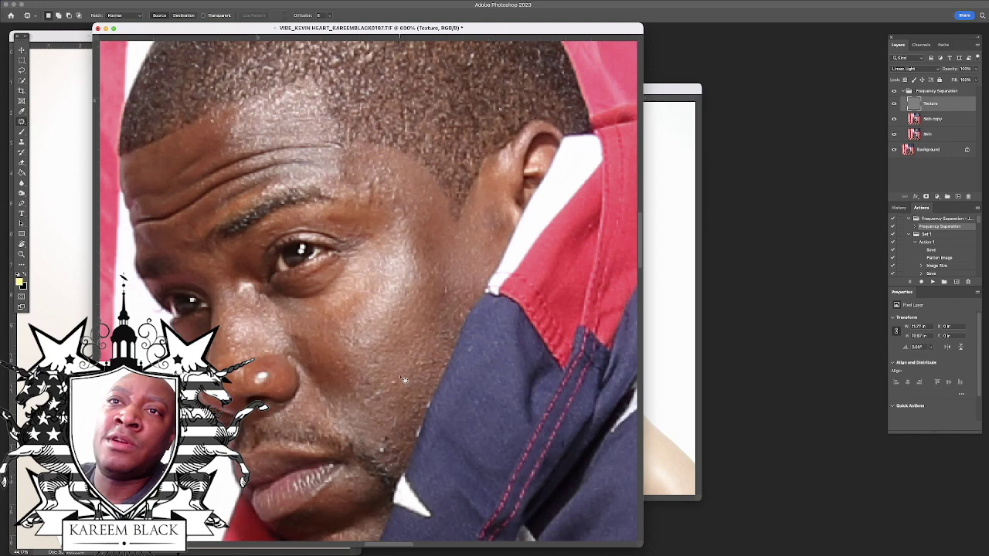
key(super+z)
drag(499, 32, 513, 33)
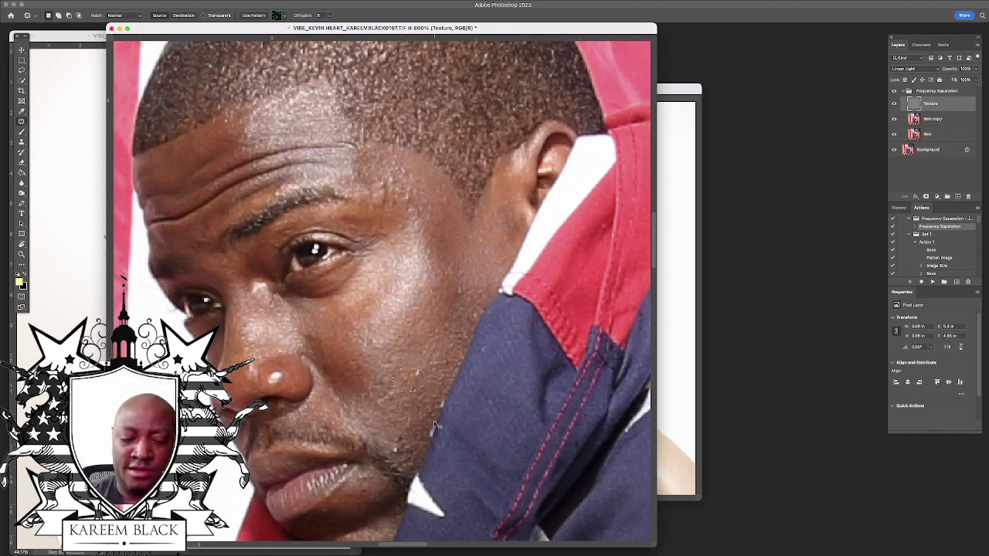
Check the whole photo, and patch the bumpy lower cheek beside the flag collar on the Texture layer at 300% magnification.
key(super+0)
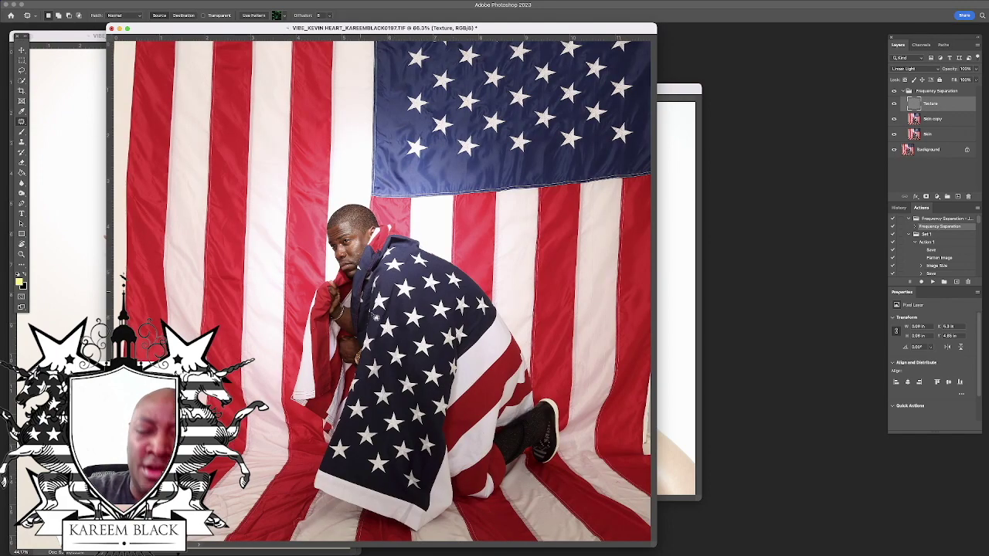
scroll(373, 324, up, 1)
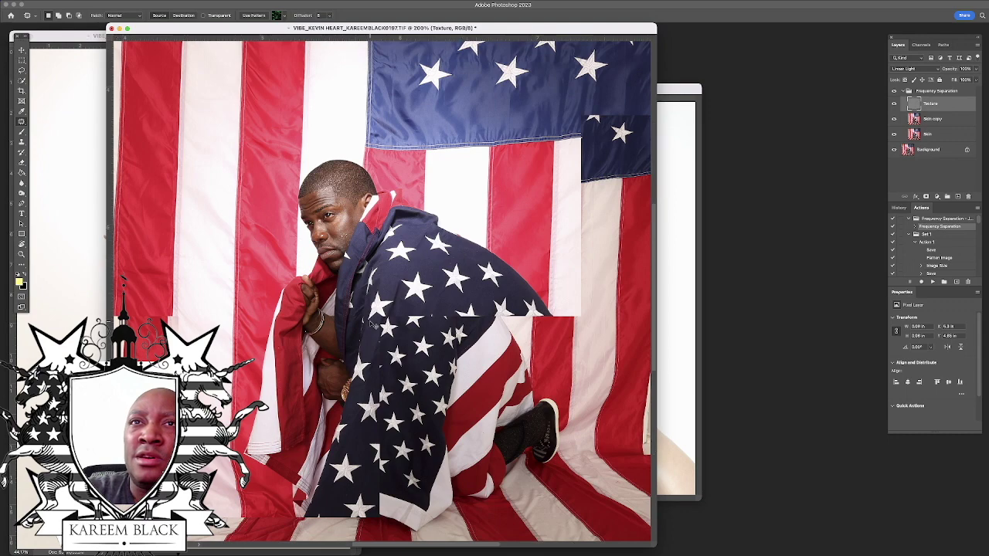
scroll(373, 325, up, 2)
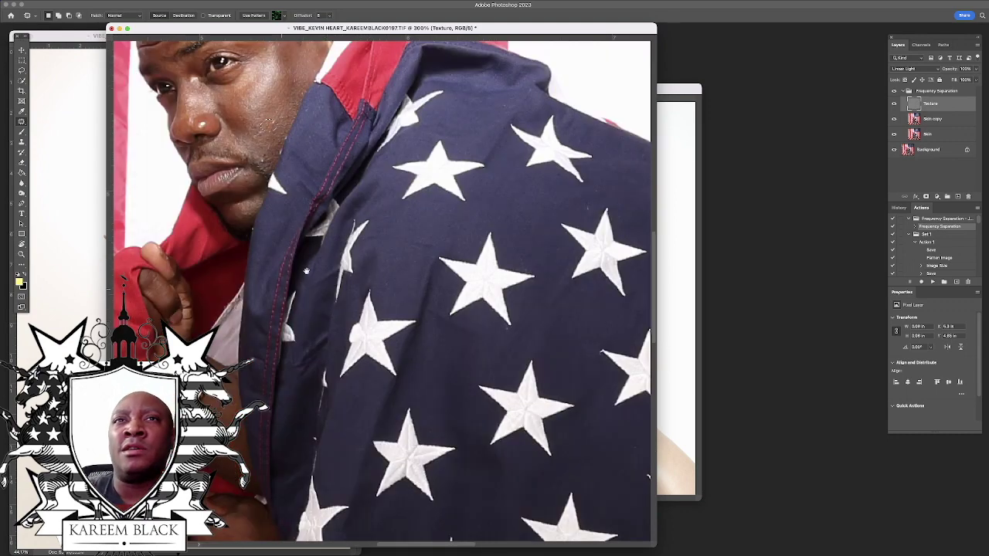
scroll(414, 368, up, 3)
scroll(414, 367, left, 3)
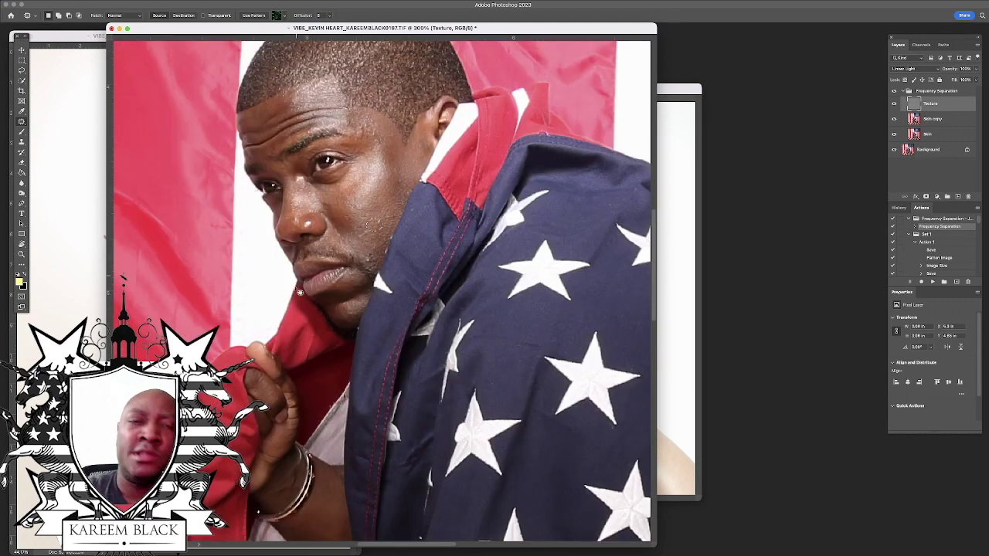
click(320, 339)
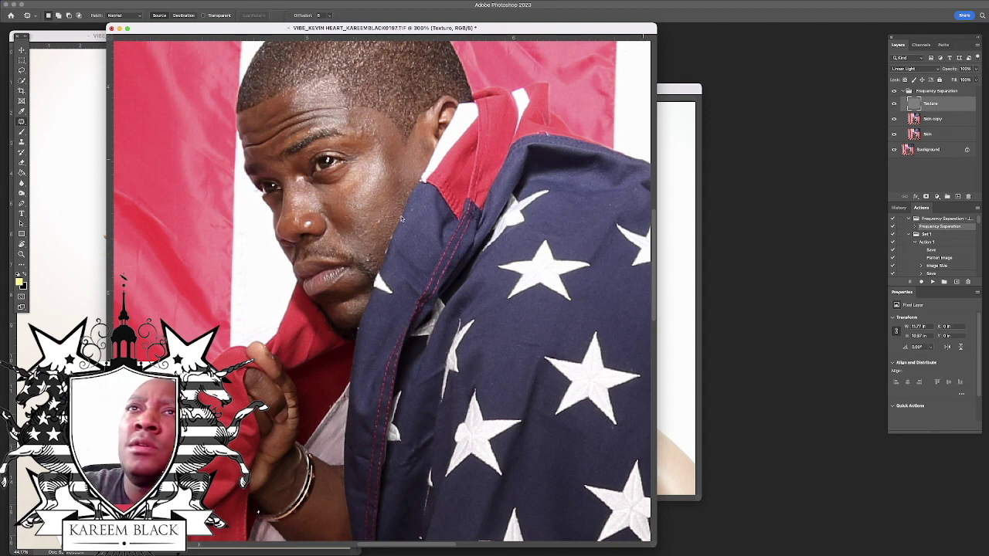
mouse_move(386, 228)
mouse_down()
mouse_move(398, 324)
mouse_move(381, 230)
mouse_up()
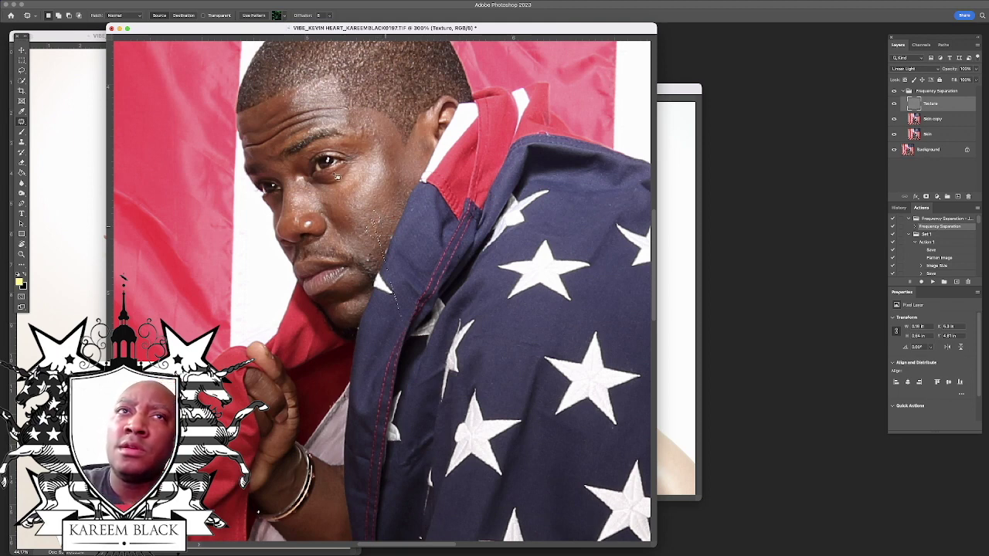
key(cmd+d)
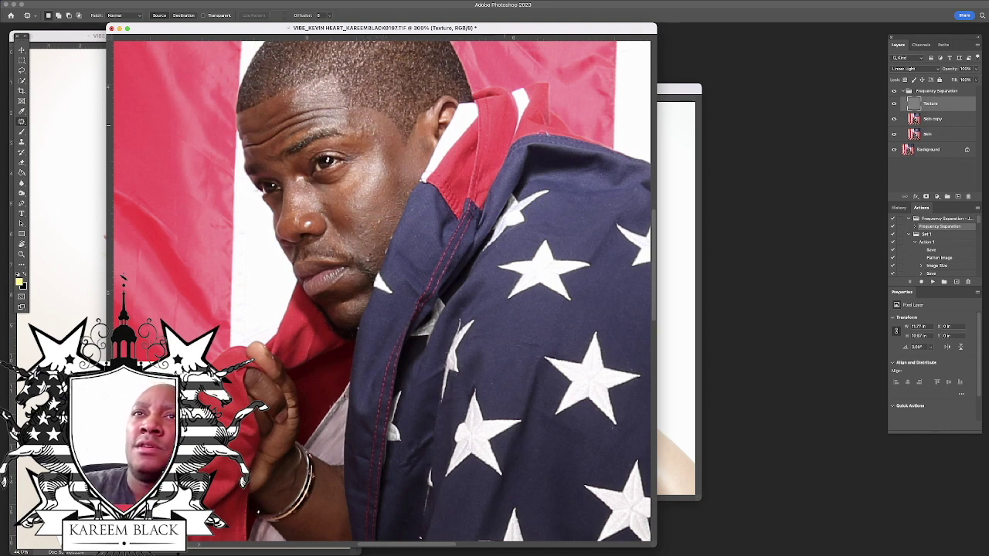
Activate the Move tool and arrange the kneeling flag photo and IMG_0444.tif windows side by side.
key(v)
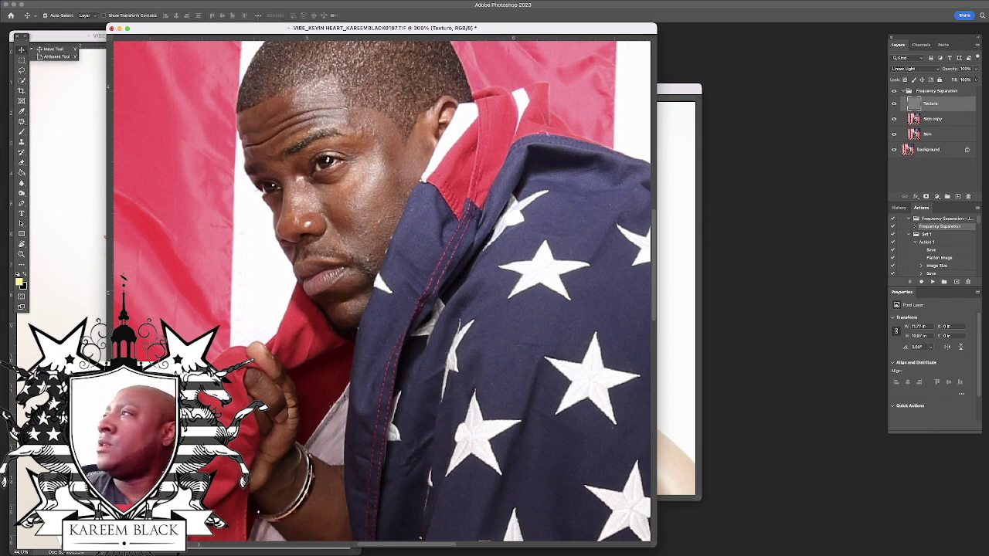
key(Tab)
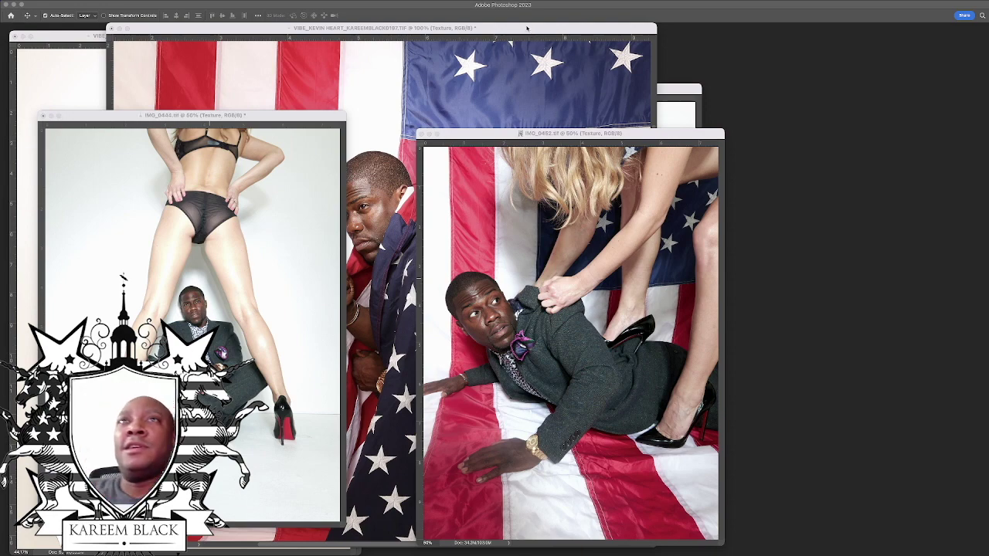
key(Tab)
drag(527, 28, 709, 34)
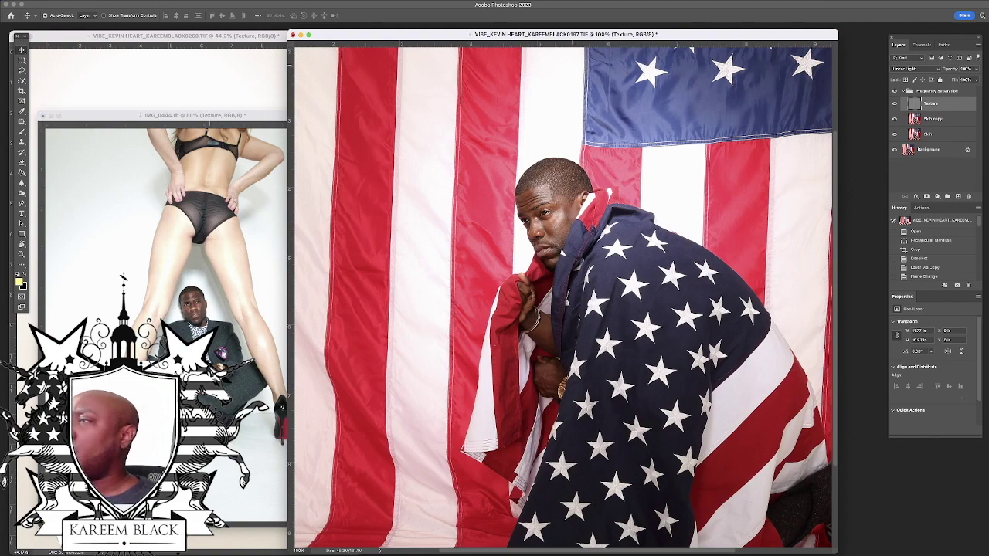
click(209, 119)
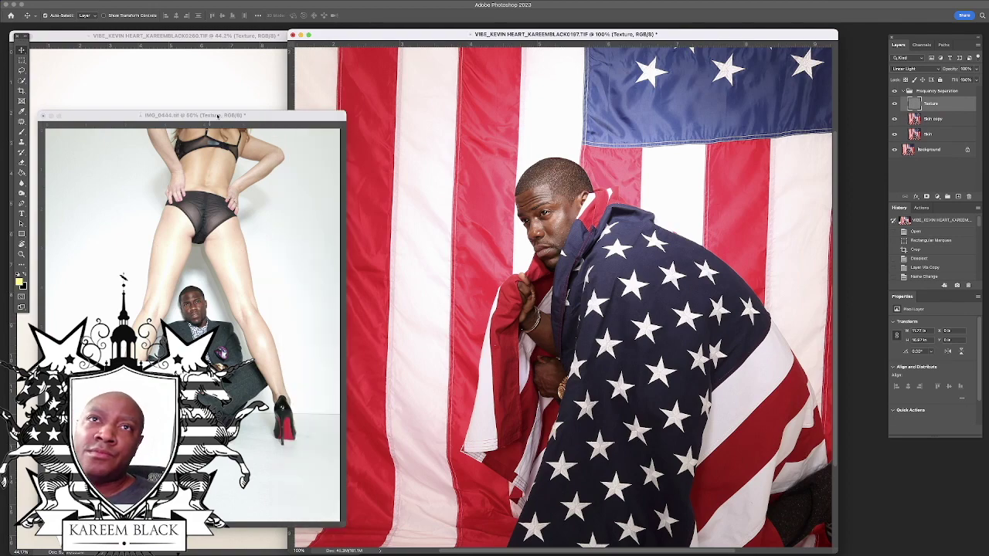
drag(217, 116, 211, 88)
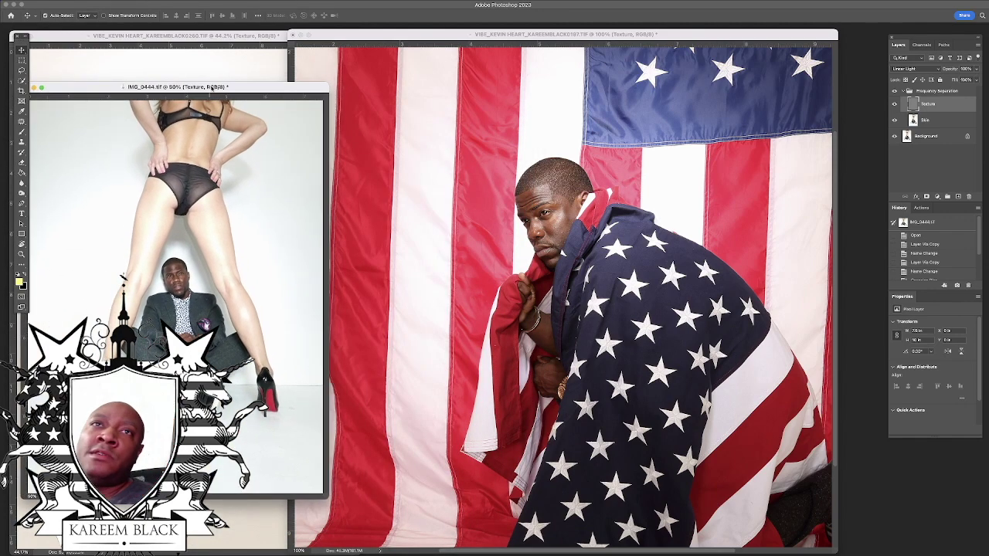
drag(380, 34, 396, 36)
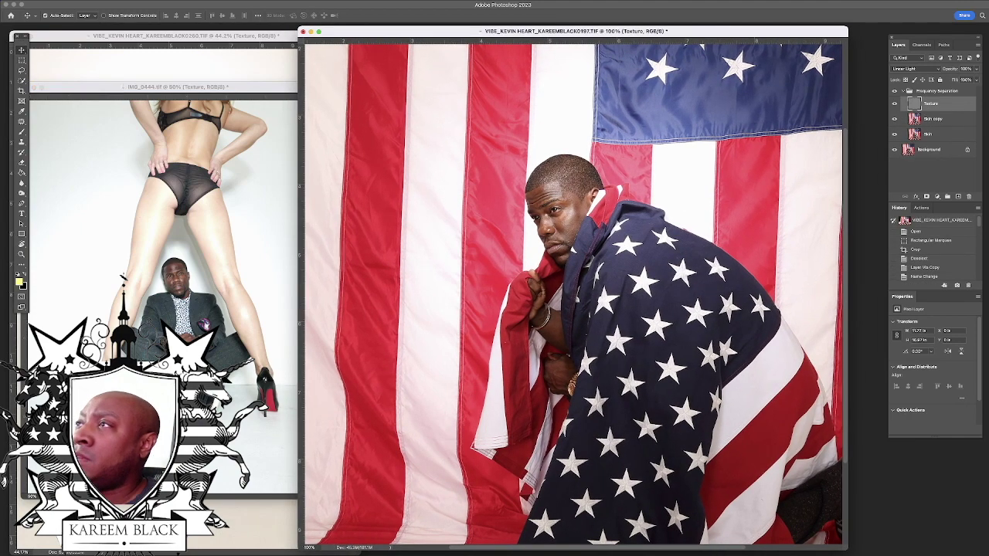
Save and close the other open couple photos as TIFF with no image compression and RLE layer compression.
key(super+Tab)
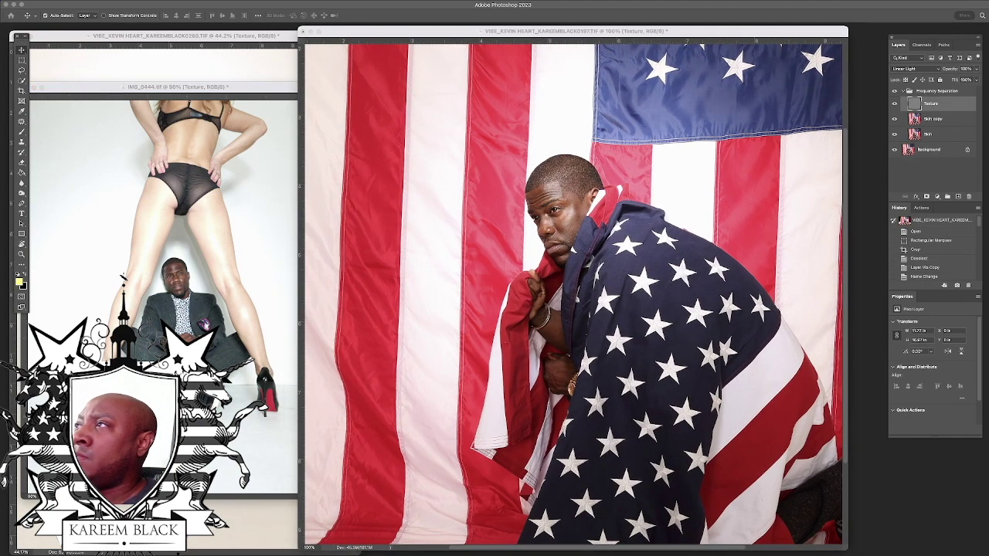
key(Return)
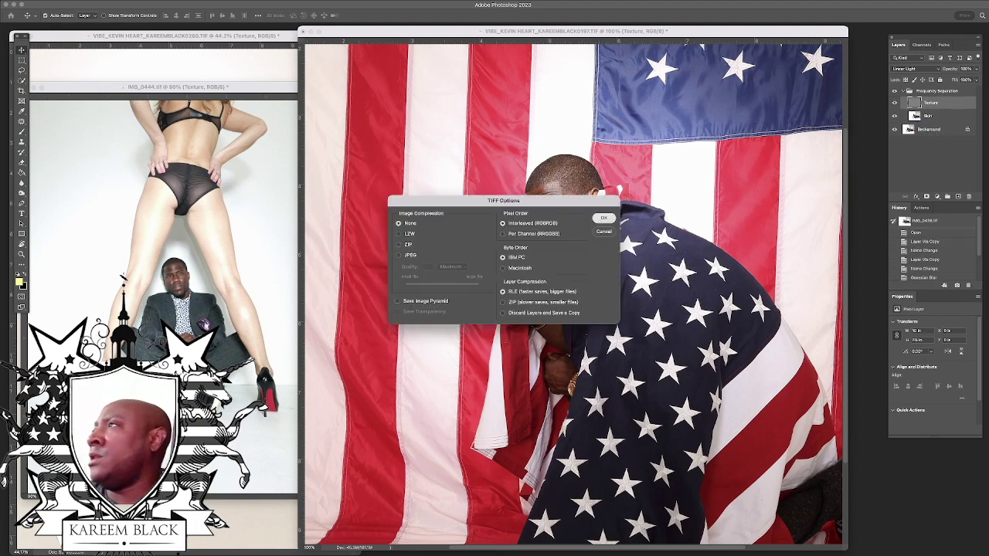
click(603, 218)
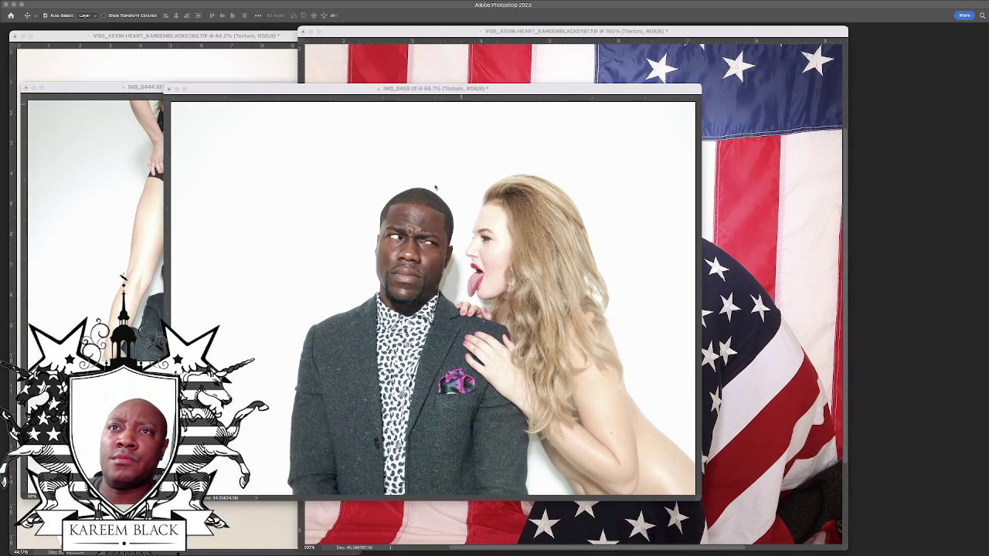
key(super+w)
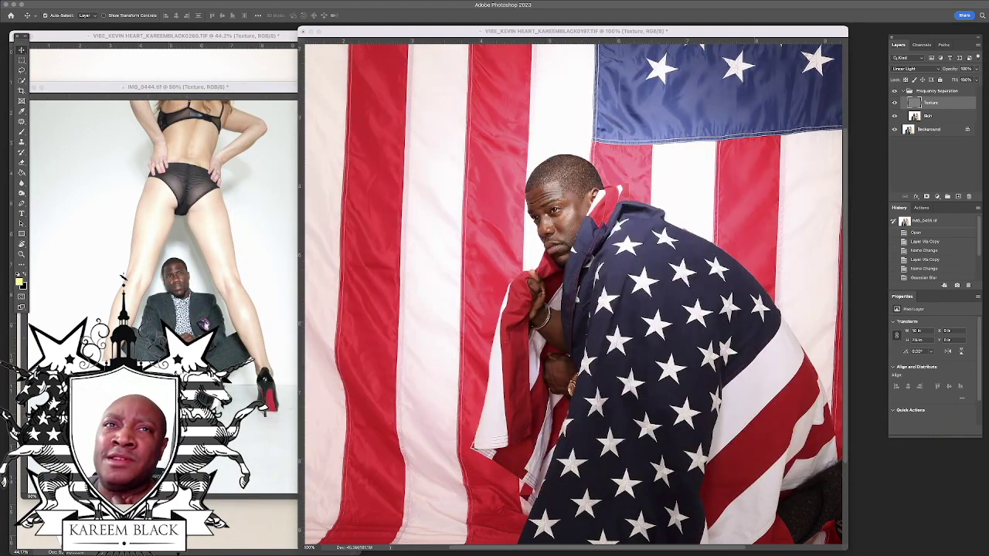
Save and close IMG_0444.tif without image compression, and dock the kneeling flag photo as a tab behind the leather jacket photo.
drag(102, 93, 379, 79)
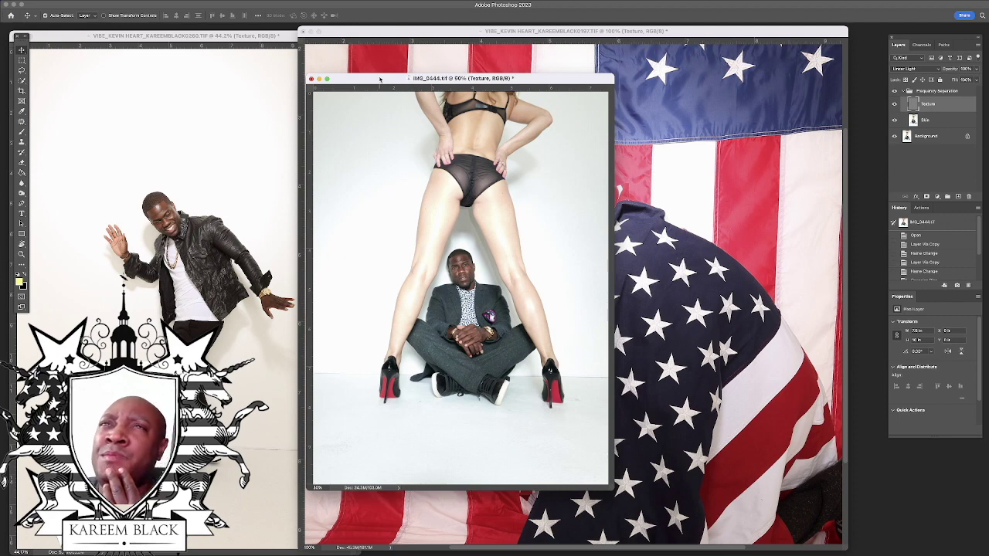
key(super+w)
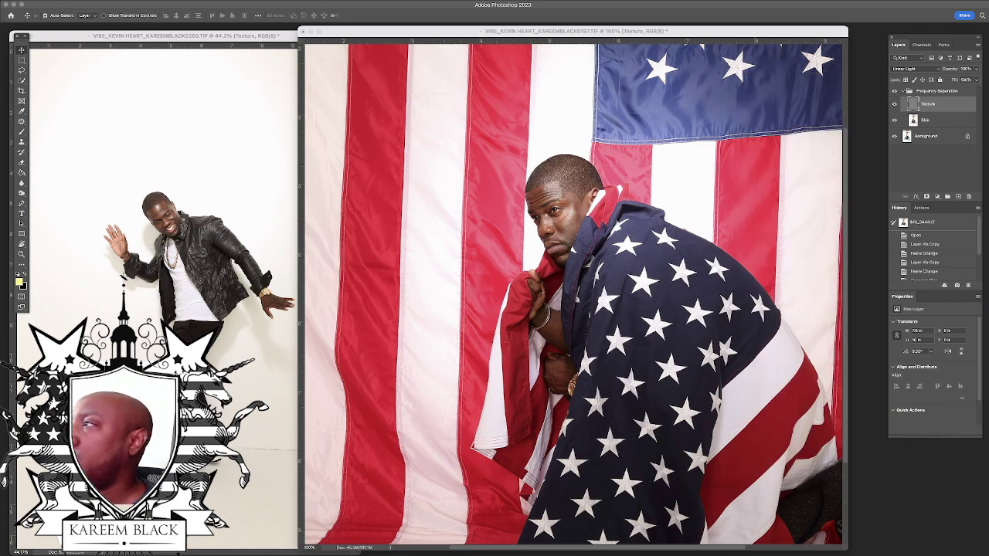
key(super+s)
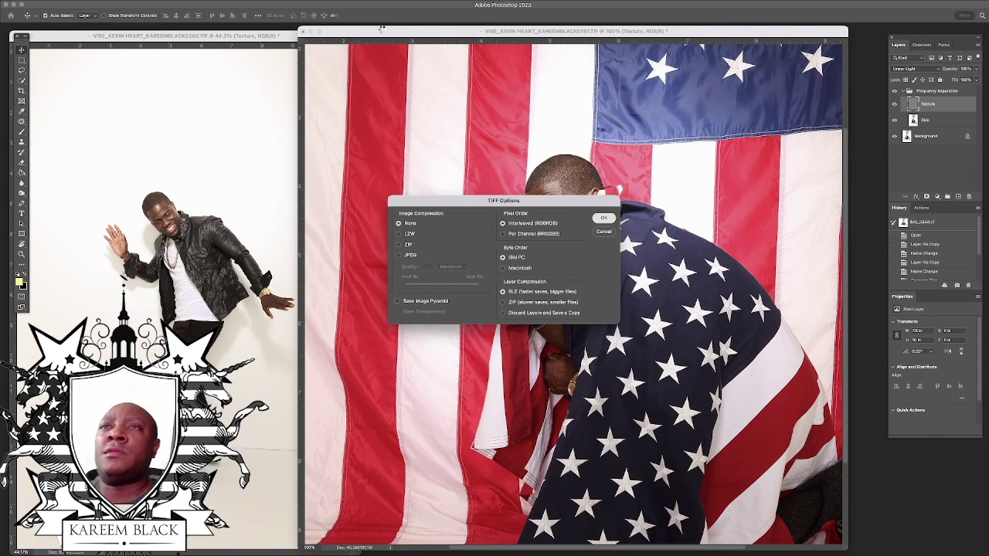
key(Return)
drag(333, 33, 198, 28)
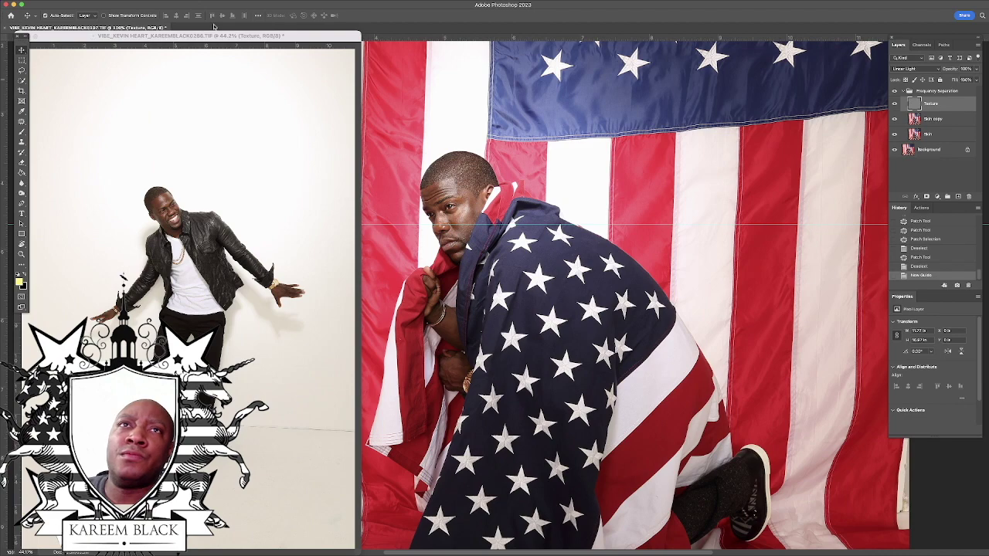
Move the leather jacket photo's window off the kneeling flag photo, and clear all guides from the flag photo.
click(307, 35)
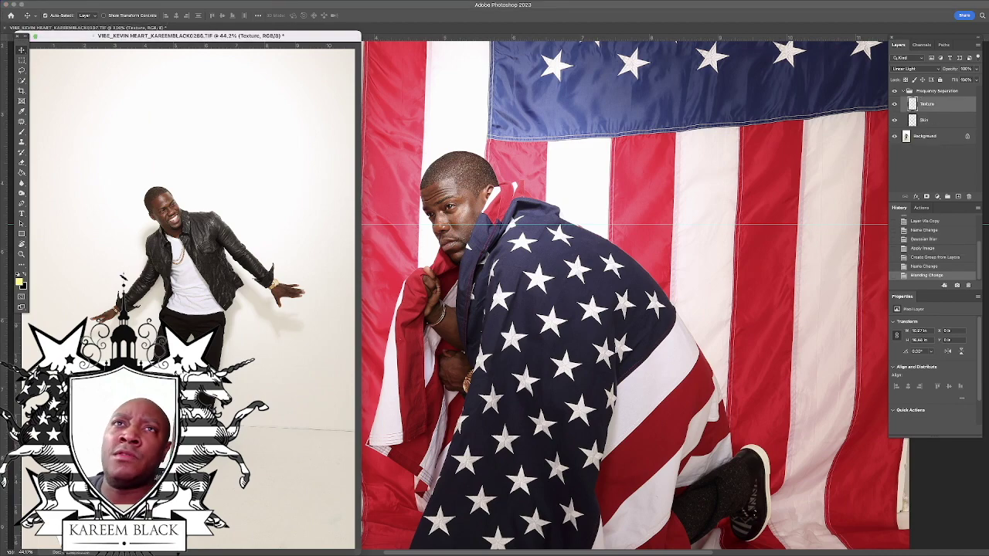
drag(309, 36, 988, 80)
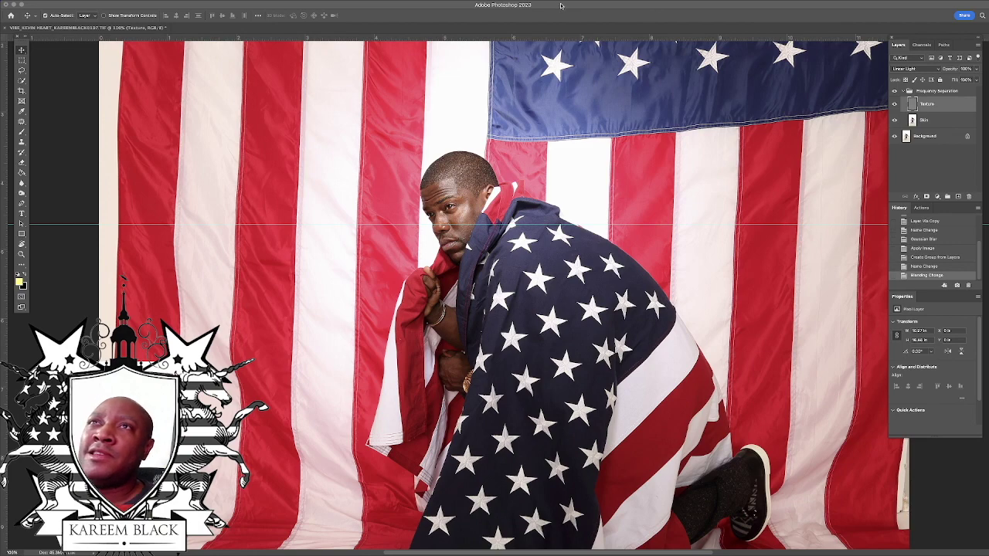
click(477, 9)
click(263, 1)
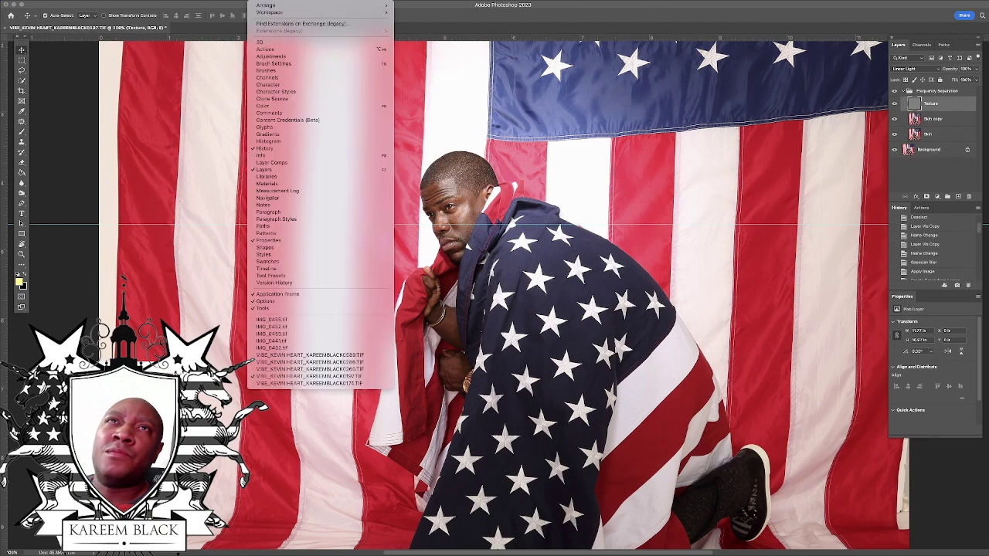
mouse_move(213, 0)
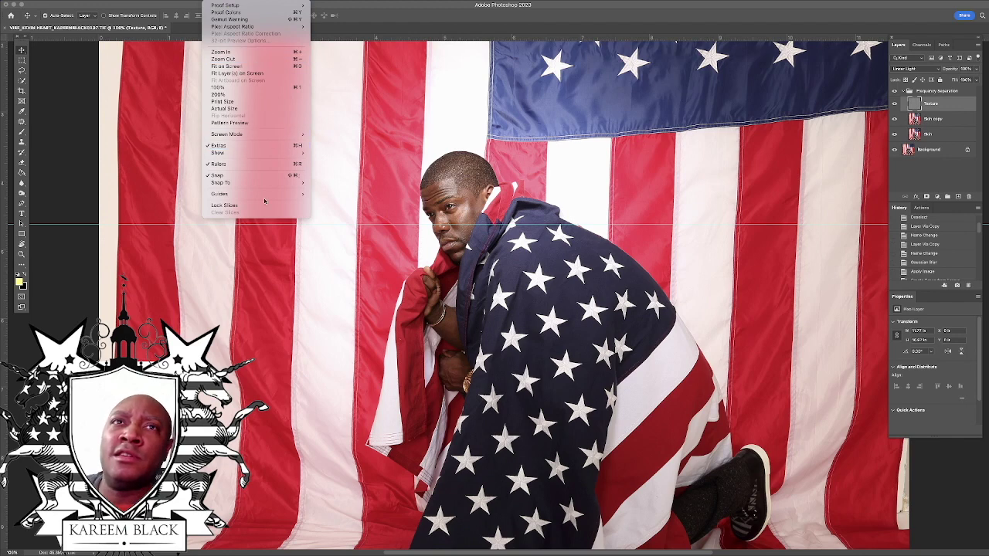
mouse_move(271, 193)
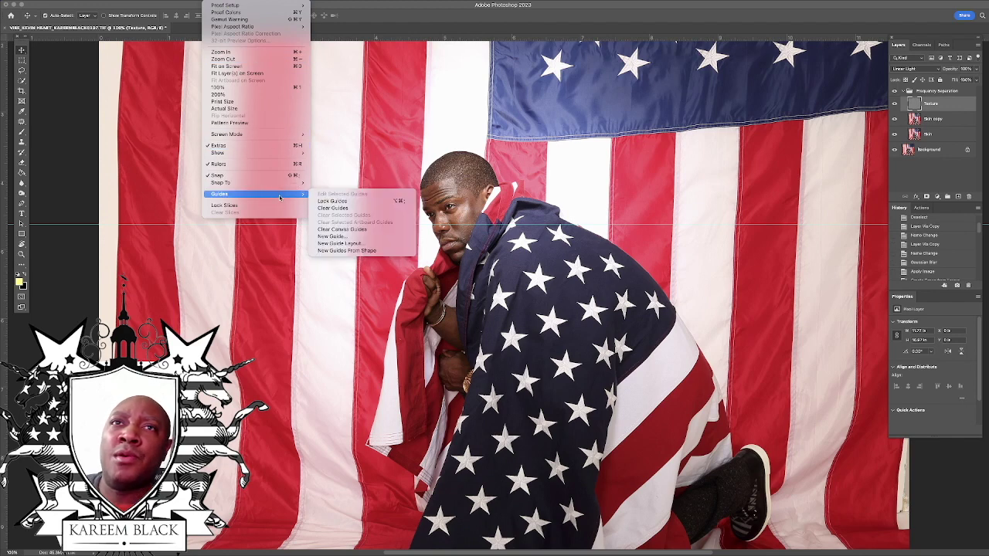
click(356, 209)
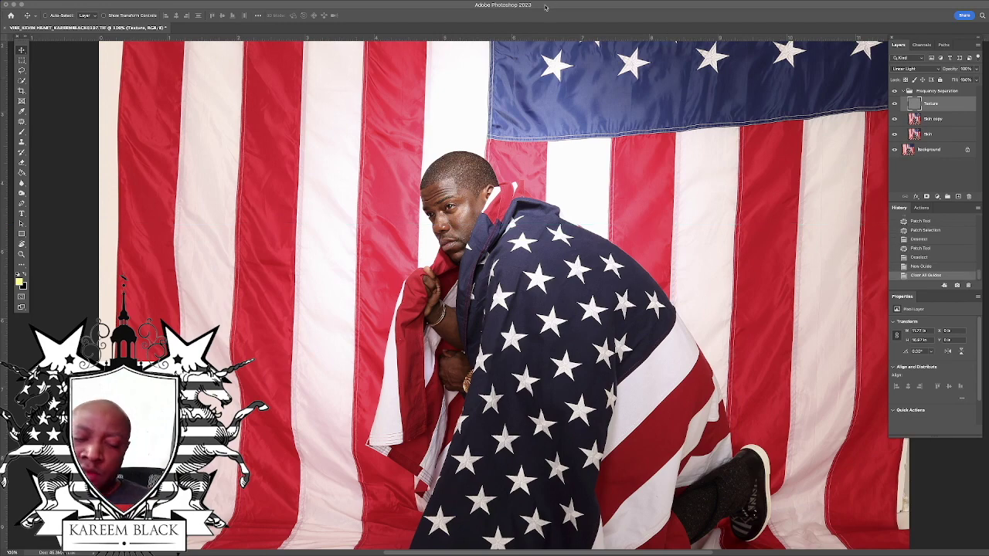
Check the whole kneeling flag photo, and examine the face and star-covered drape at 400% magnification.
key(ctrl+minus)
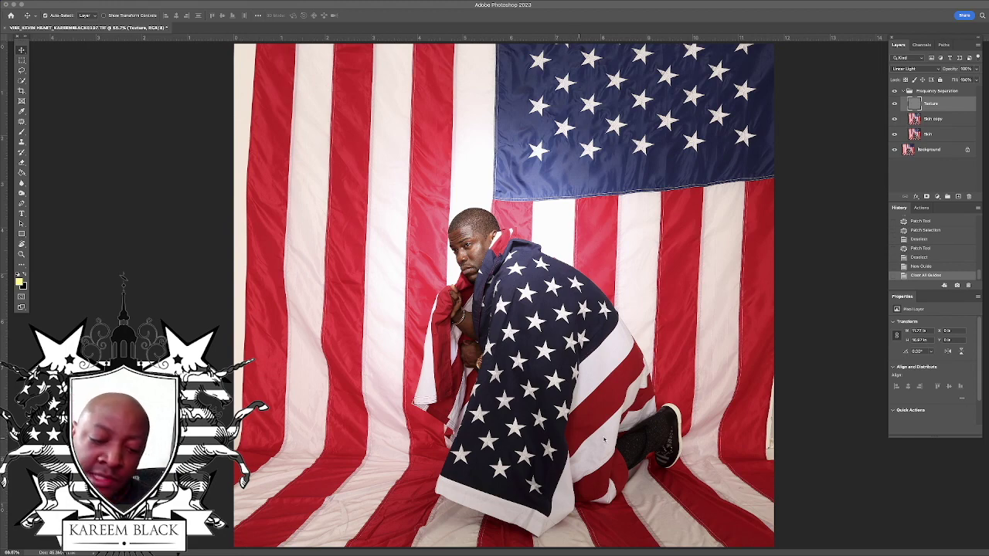
key(super+plus)
key(super+plus)
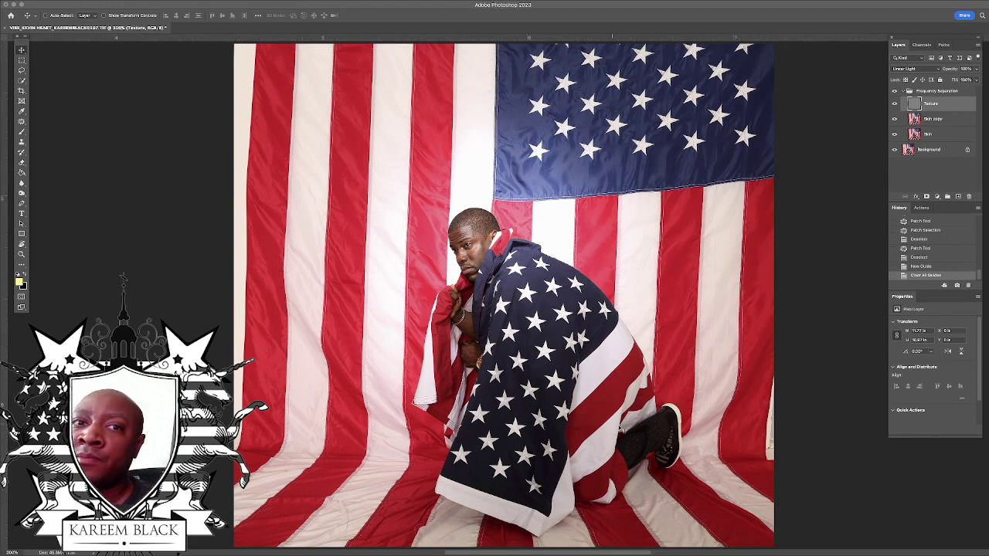
scroll(631, 430, up, 2)
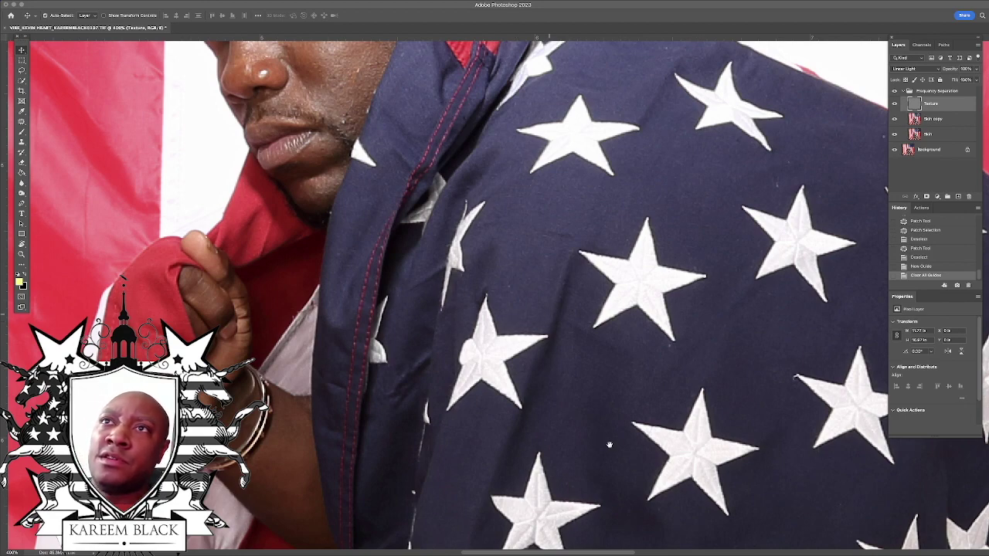
drag(519, 320, 439, 226)
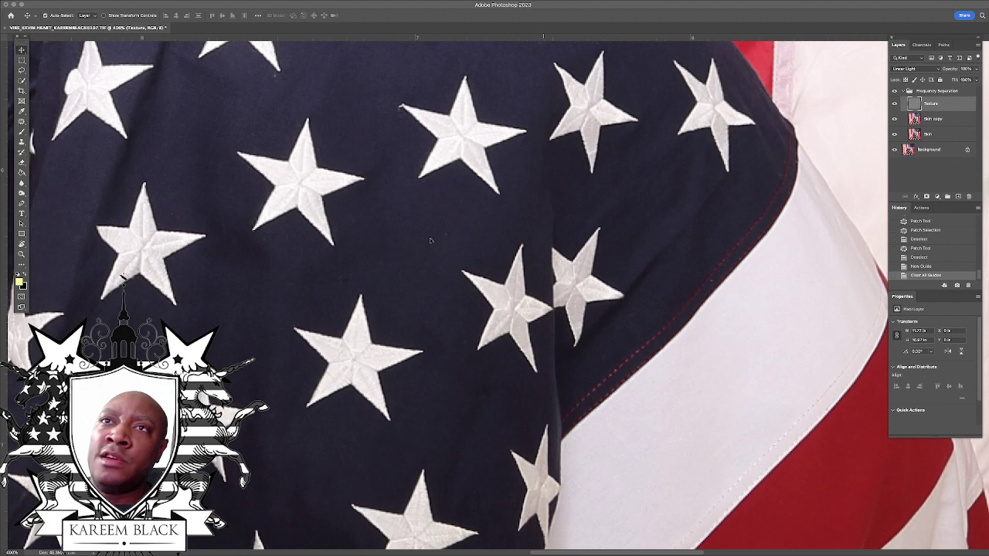
drag(447, 193, 407, 217)
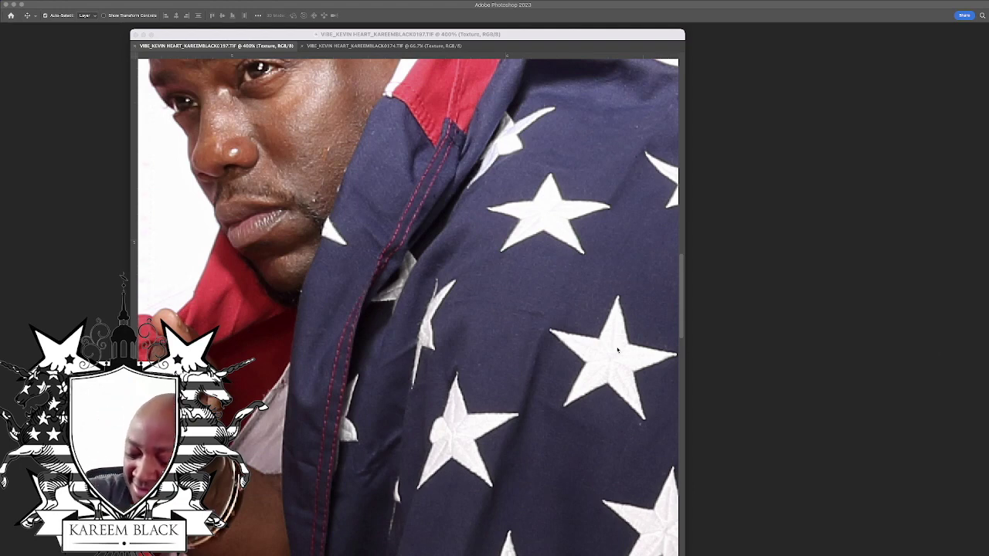
Show the hidden panels, reposition the floating photo window, and patch the bumpy lower cheek and mouth corner on the Texture layer.
key(Tab)
mouse_move(355, 34)
mouse_down()
mouse_move(341, 36)
mouse_move(347, 30)
mouse_up()
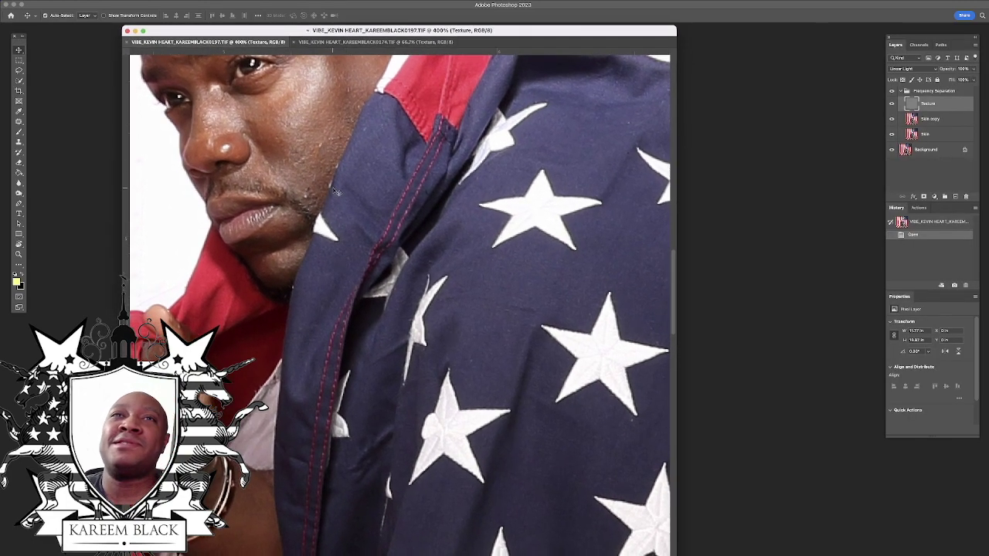
scroll(328, 184, up, 5)
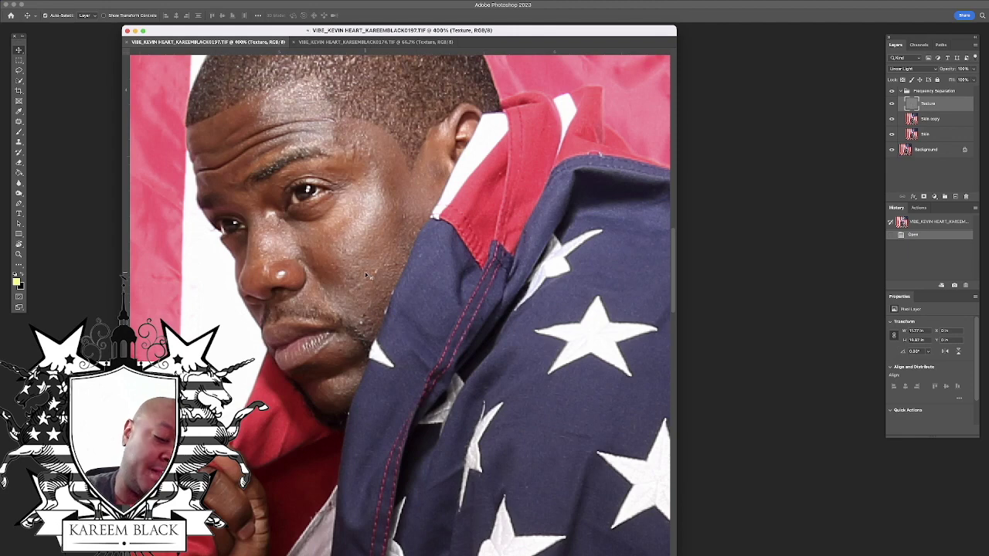
key(j)
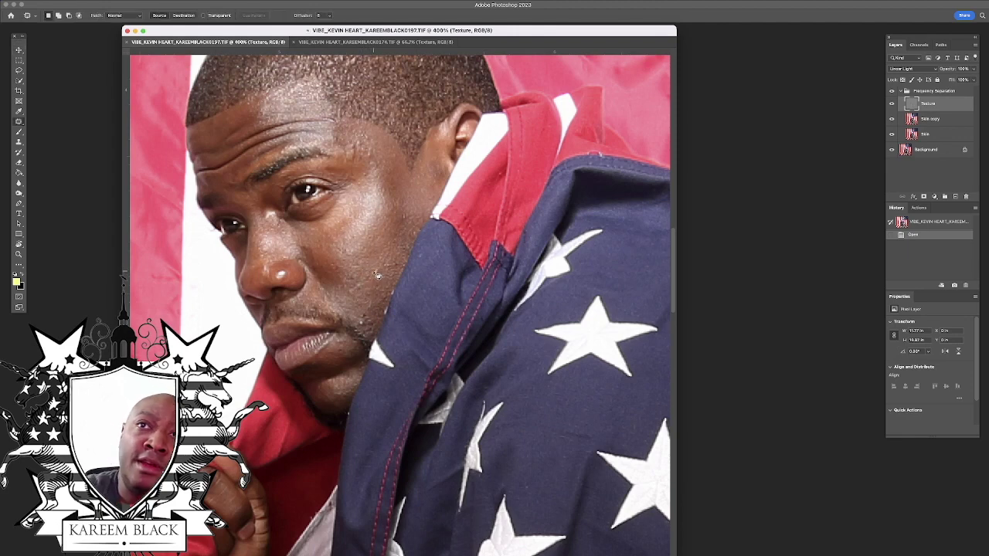
mouse_move(372, 274)
mouse_down()
mouse_move(369, 291)
mouse_move(383, 287)
mouse_move(369, 254)
mouse_up()
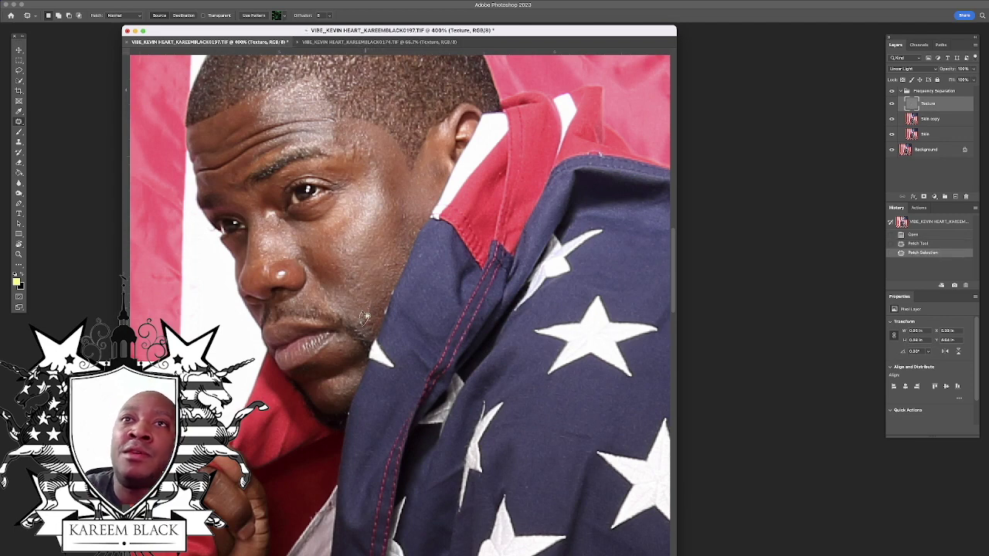
drag(366, 323, 361, 308)
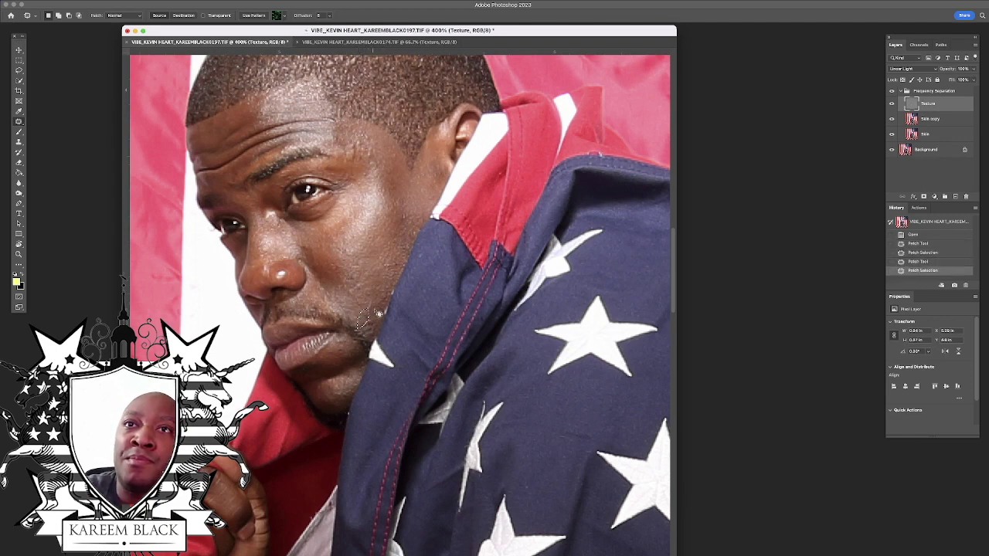
click(393, 333)
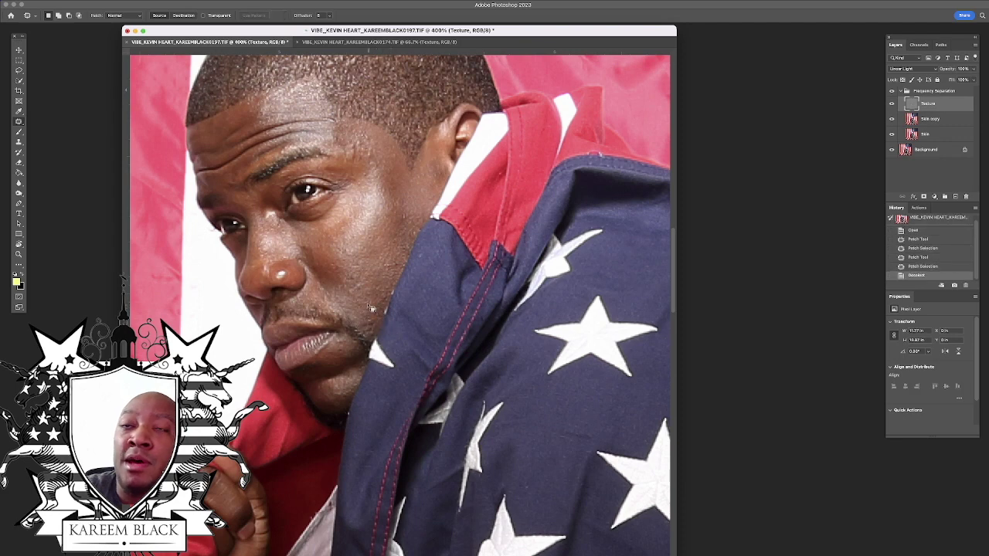
mouse_move(367, 315)
mouse_down()
mouse_move(369, 300)
mouse_move(384, 301)
mouse_up()
key(super+d)
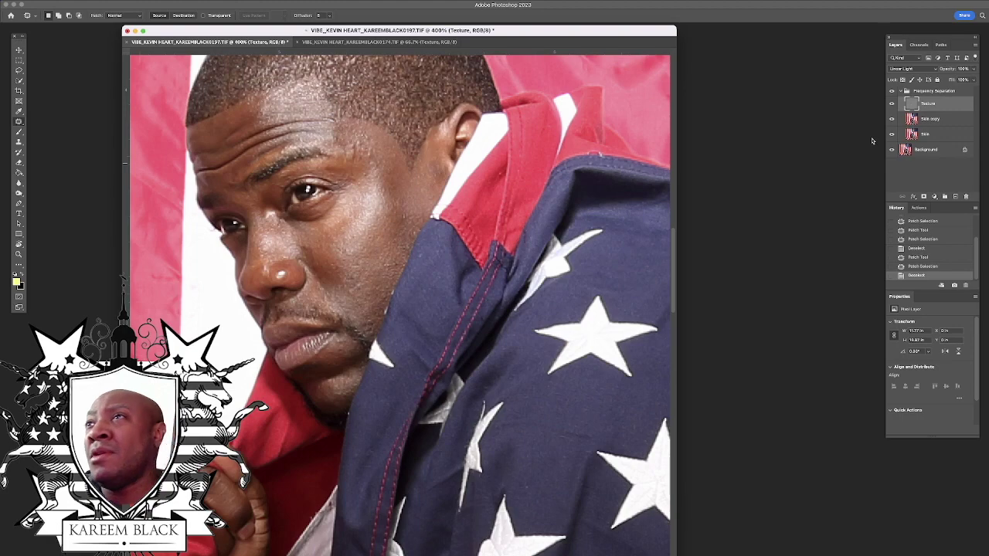
Compare the face at 700% magnification with the Texture layer hidden and shown, ending with the Texture layer visible and selected.
key(super+equal)
key(super+equal)
key(super+equal)
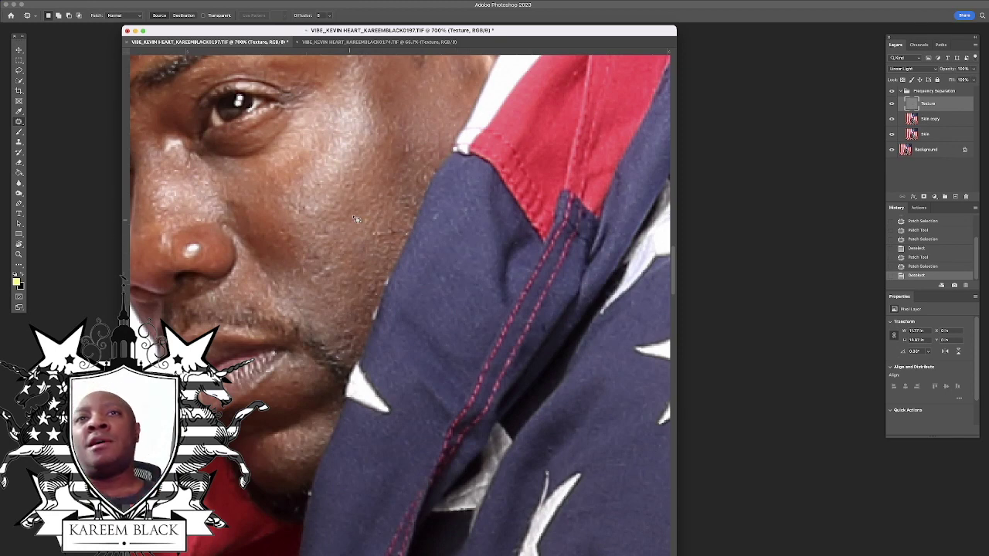
drag(332, 195, 386, 232)
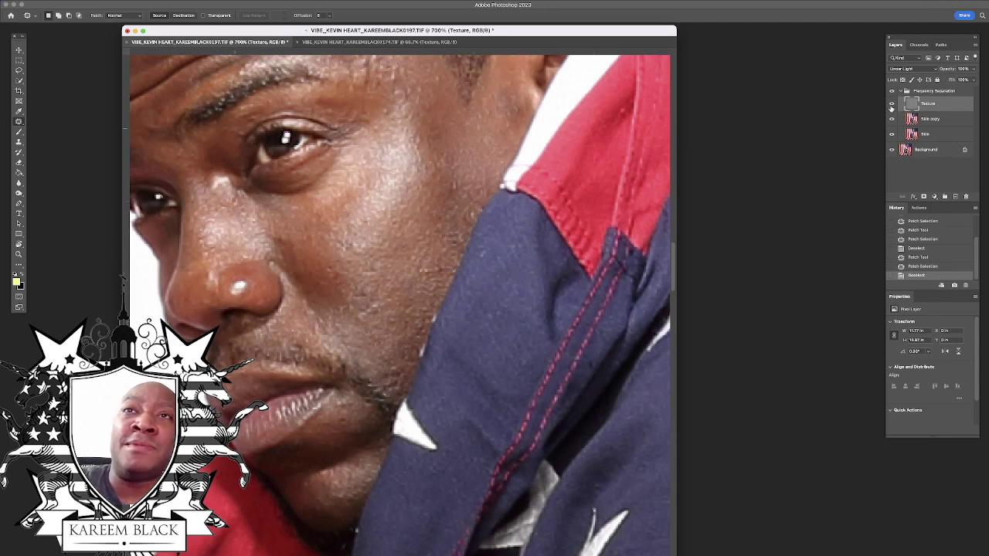
click(893, 105)
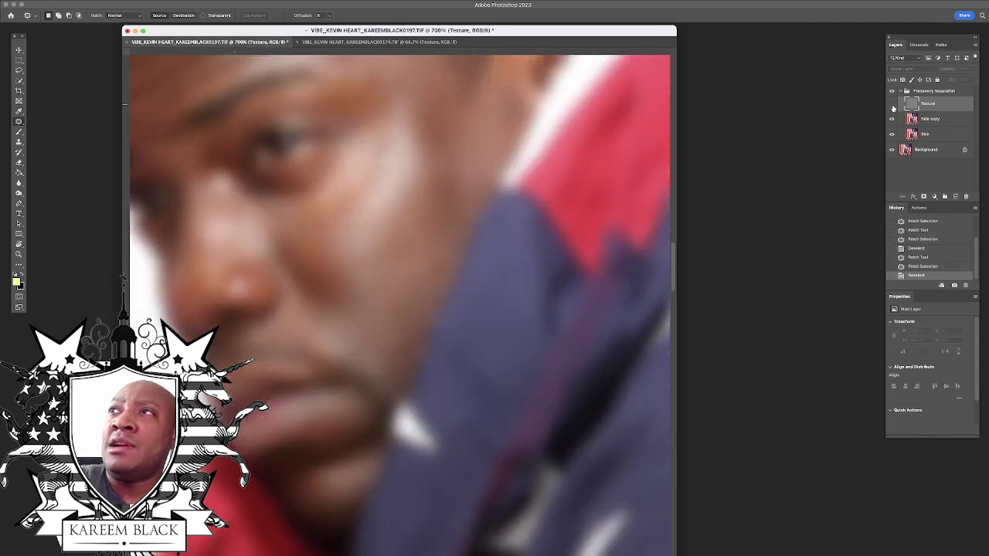
click(893, 104)
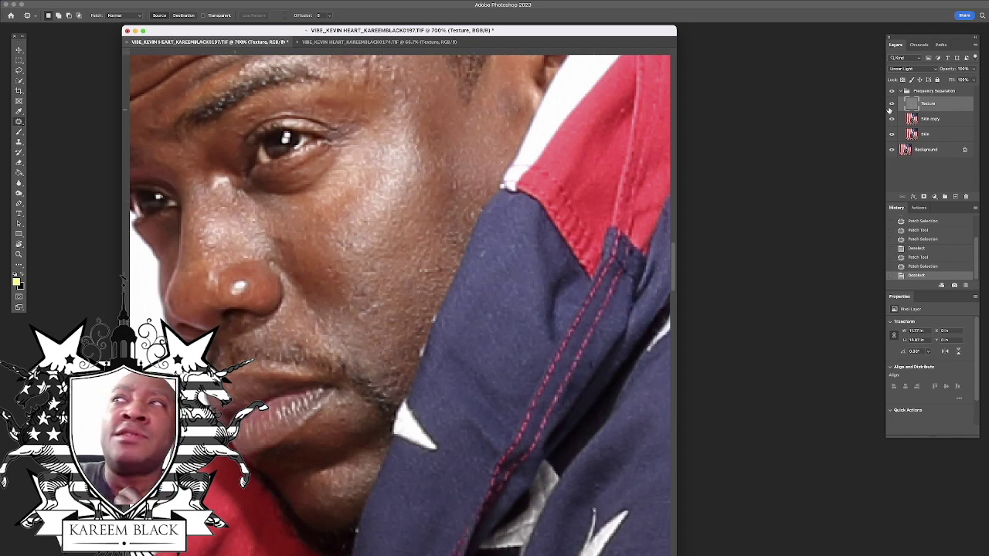
click(891, 104)
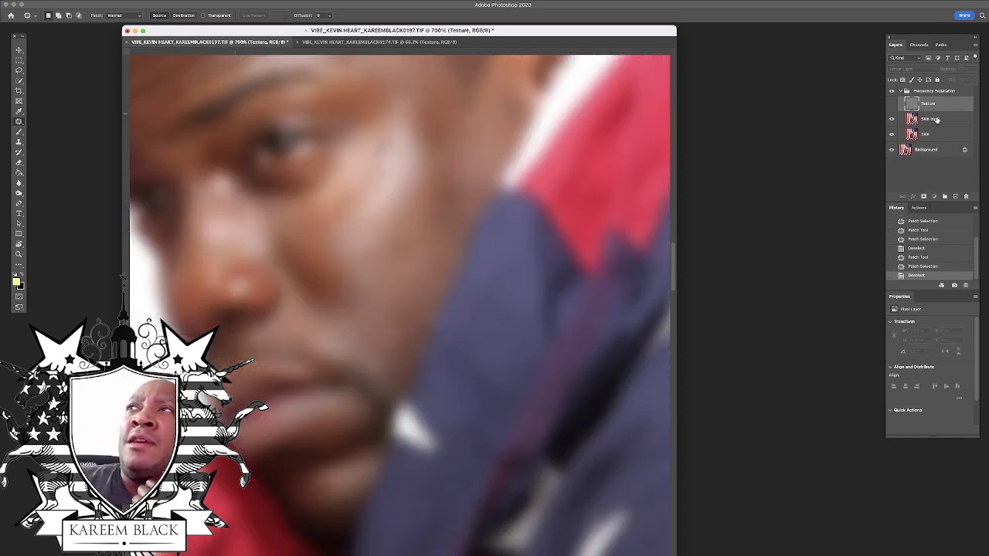
click(908, 118)
click(892, 104)
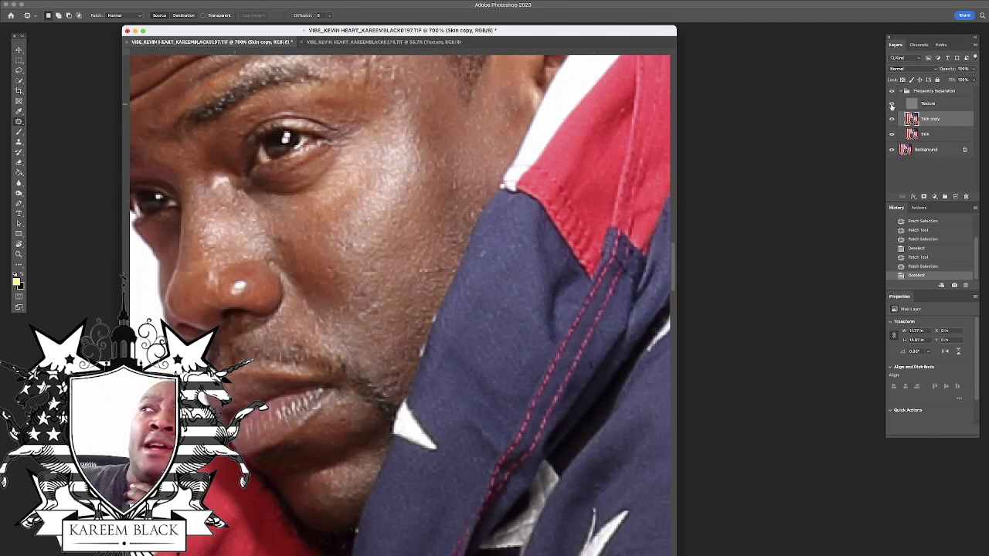
click(892, 104)
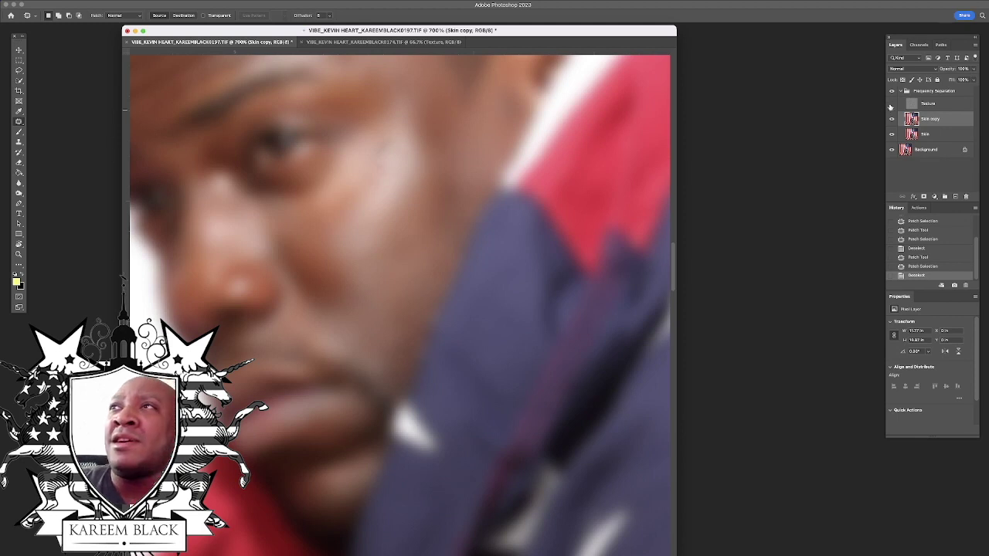
click(892, 104)
click(931, 106)
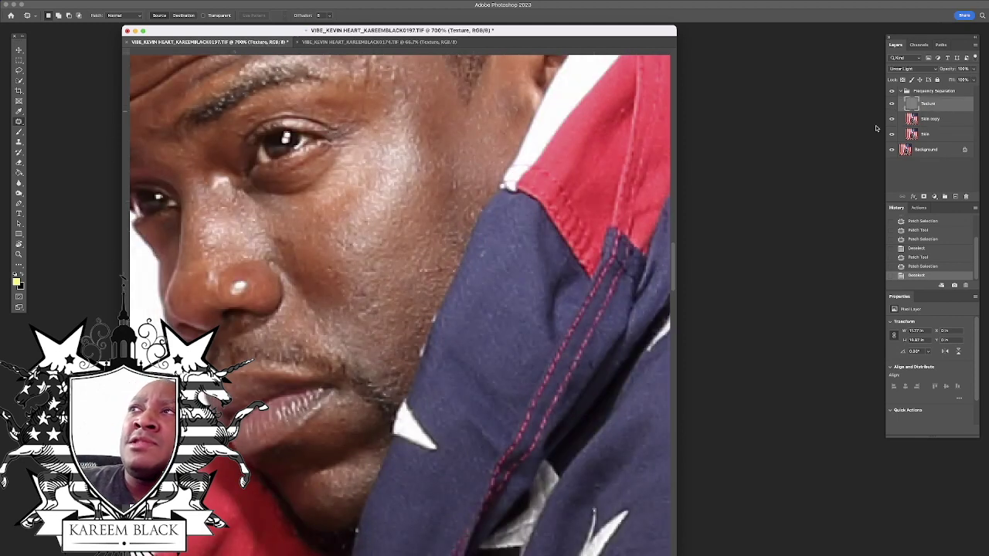
Patch the remaining rough spots on the upper, middle and lower cheek on the Texture layer.
mouse_move(395, 218)
mouse_down()
mouse_move(404, 223)
mouse_move(399, 212)
mouse_up()
key(ctrl+d)
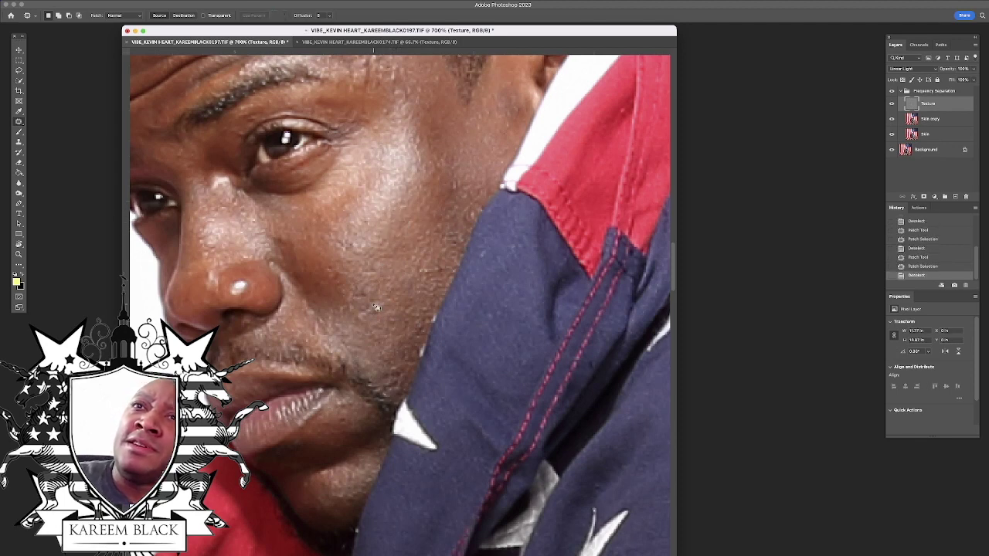
mouse_move(357, 289)
mouse_down()
mouse_move(371, 301)
mouse_move(360, 275)
mouse_move(330, 274)
mouse_up()
key(super+d)
mouse_move(341, 272)
mouse_down()
mouse_move(364, 293)
mouse_move(341, 273)
mouse_move(335, 282)
mouse_move(349, 282)
mouse_move(346, 274)
mouse_move(368, 287)
mouse_move(415, 330)
mouse_move(407, 301)
mouse_up()
key(super+d)
key(super+d)
mouse_move(408, 307)
mouse_down()
mouse_move(406, 291)
mouse_move(400, 318)
mouse_move(385, 326)
mouse_move(423, 296)
mouse_up()
key(super+d)
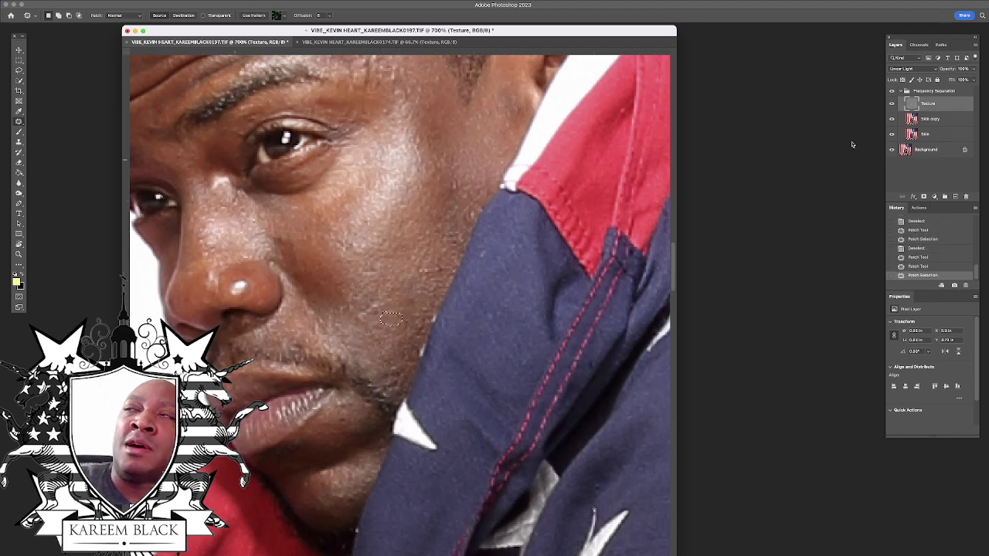
Hide the Texture layer, deselect the patch area, and ready the Clone Stamp with a smaller brush on the Skin copy layer.
click(892, 103)
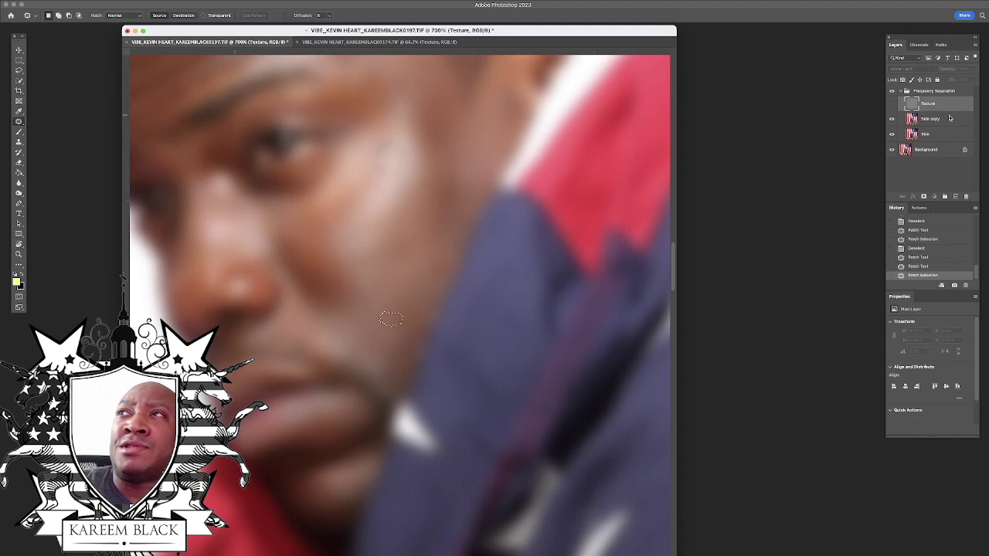
click(936, 119)
key(cmd+d)
key(s)
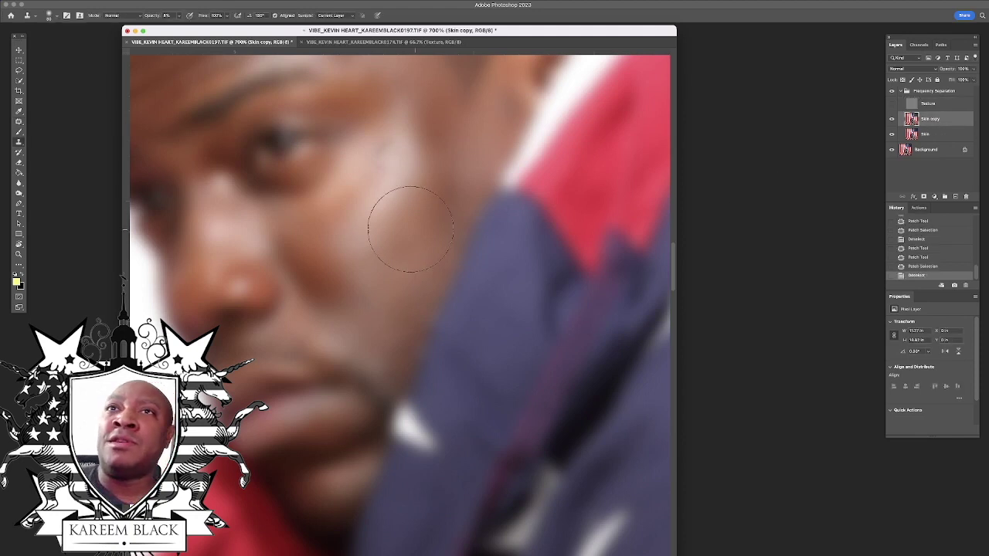
key(bracketleft)
key(bracketleft)
key(bracketleft)
key(bracketleft)
key(bracketleft)
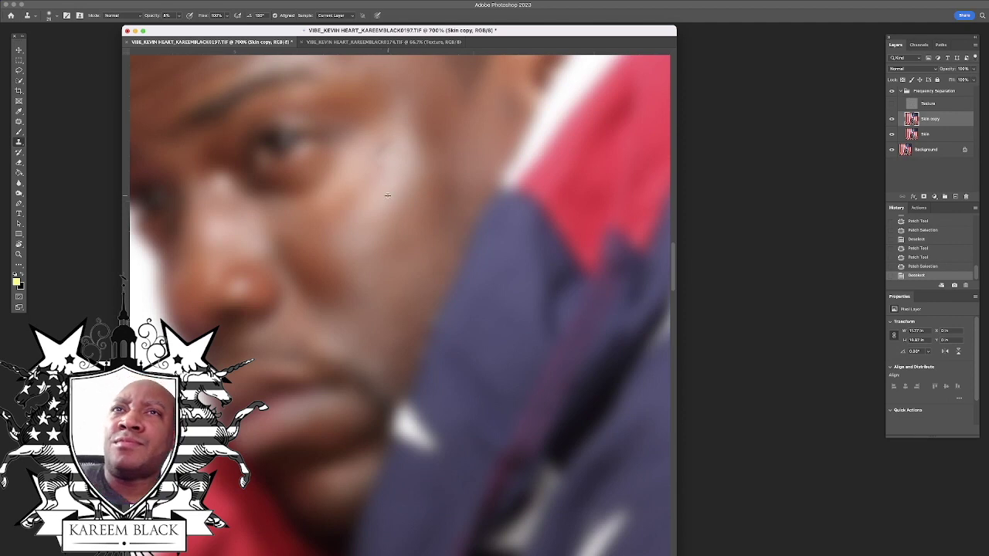
Even out the blotchy cheek tones below the eye with 8% opacity Clone Stamp strokes sampled from nearby skin.
alt+click(391, 194)
mouse_move(372, 184)
mouse_down()
mouse_move(367, 214)
mouse_move(358, 198)
mouse_move(347, 215)
mouse_up()
mouse_move(346, 216)
mouse_down()
mouse_move(376, 214)
mouse_move(358, 209)
mouse_up()
alt+click(347, 203)
mouse_move(357, 208)
mouse_down()
mouse_move(351, 234)
mouse_move(358, 223)
mouse_up()
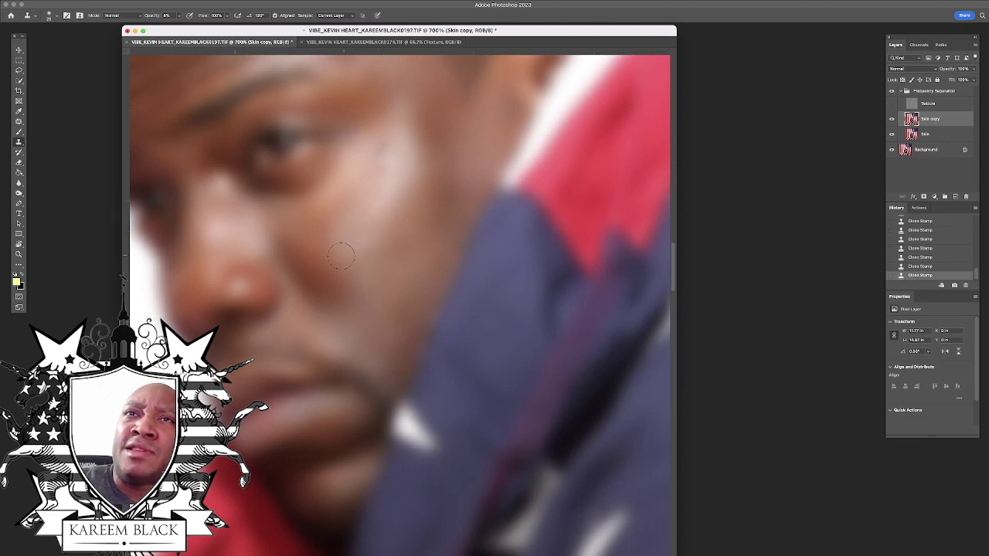
drag(341, 255, 353, 236)
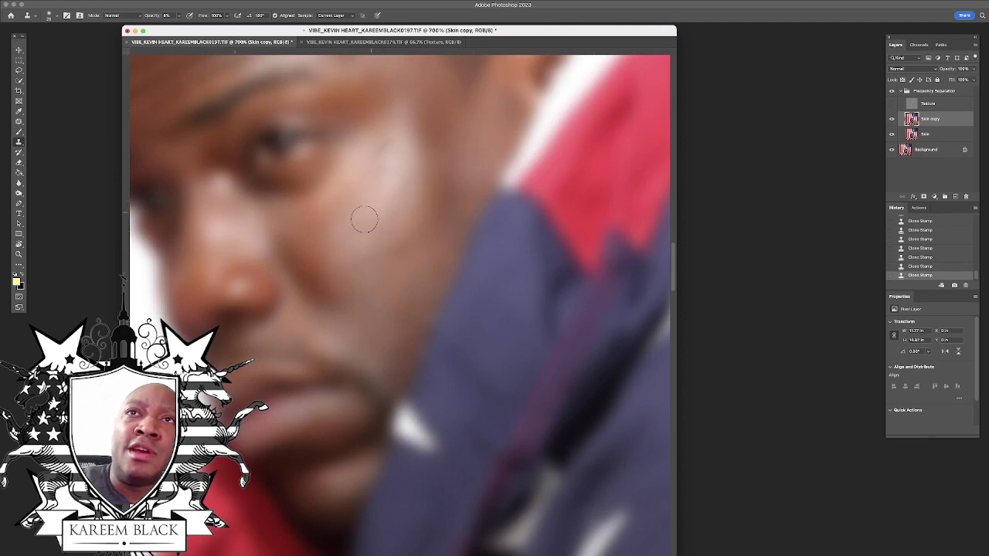
drag(377, 206, 380, 207)
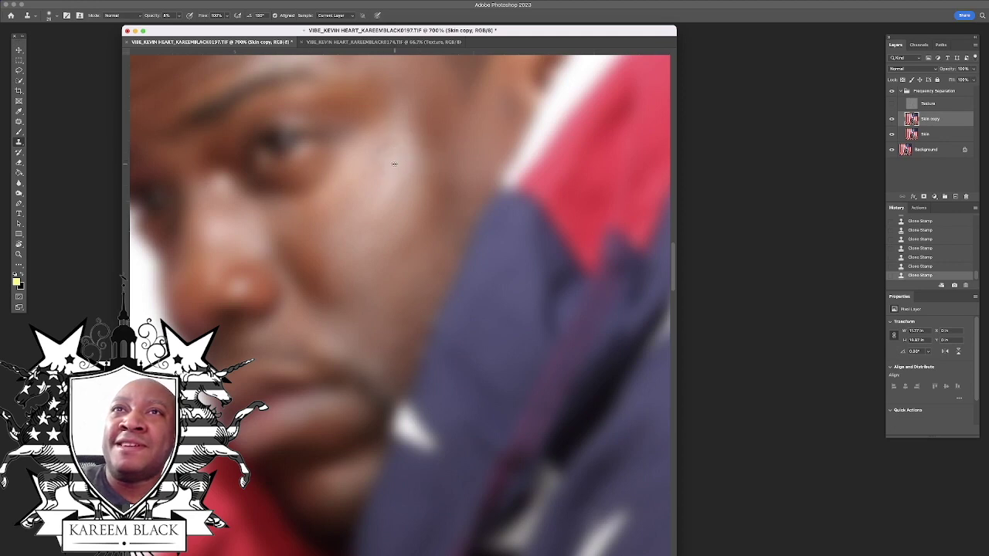
Patch the uneven tone on the upper cheekbone beside the outer eye corner on the Skin copy layer.
key(j)
mouse_move(387, 148)
mouse_down()
mouse_move(393, 154)
mouse_move(390, 141)
mouse_up()
click(391, 149)
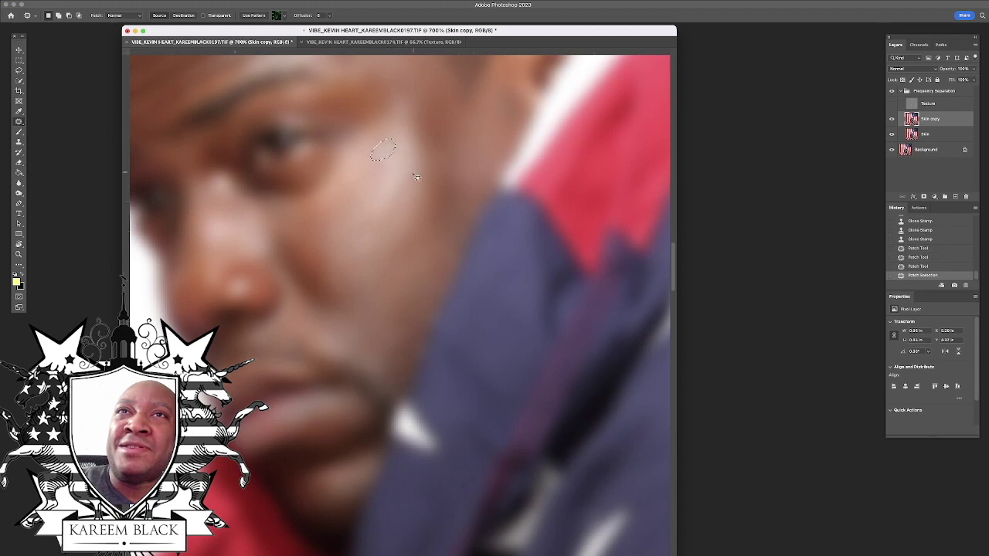
Show the Texture layer again and deselect the patched area on the upper cheekbone.
click(892, 102)
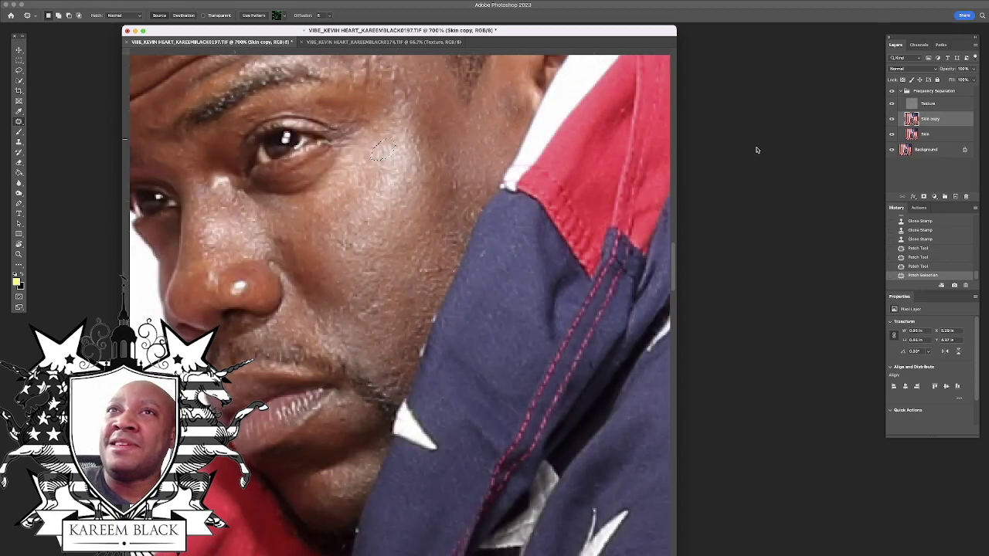
key(super+d)
key(super+minus)
key(super+minus)
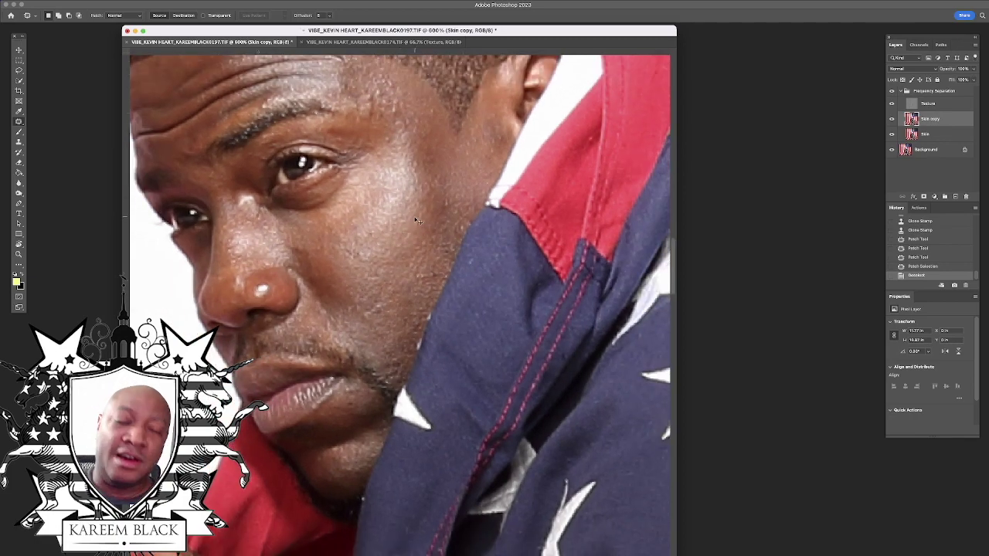
Patch the rough spot between the eyebrow and the outer eye corner on the Texture layer.
key(super+equal)
key(super+equal)
drag(397, 143, 403, 238)
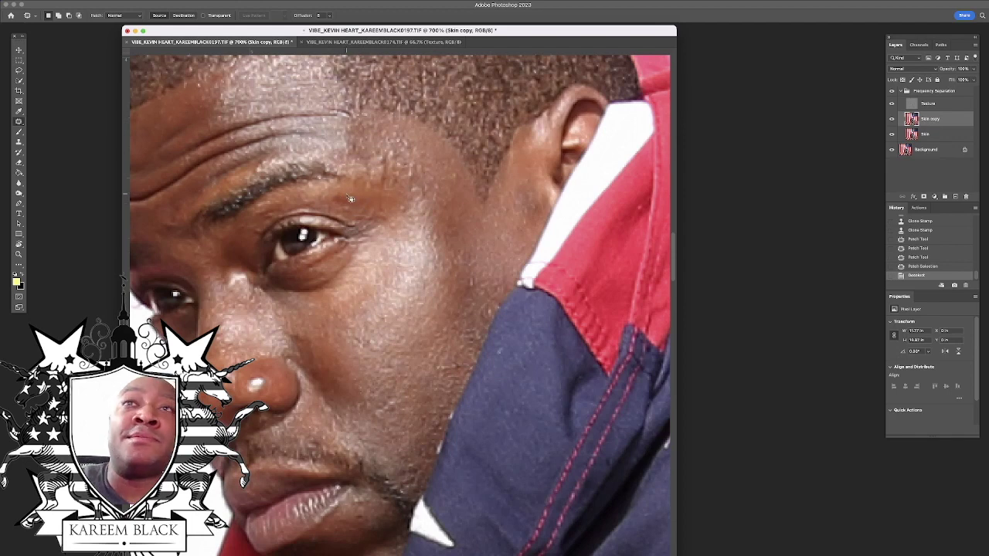
click(951, 105)
mouse_move(341, 198)
mouse_down()
mouse_move(324, 206)
mouse_move(359, 202)
mouse_move(330, 194)
mouse_move(368, 196)
mouse_up()
key(ctrl+d)
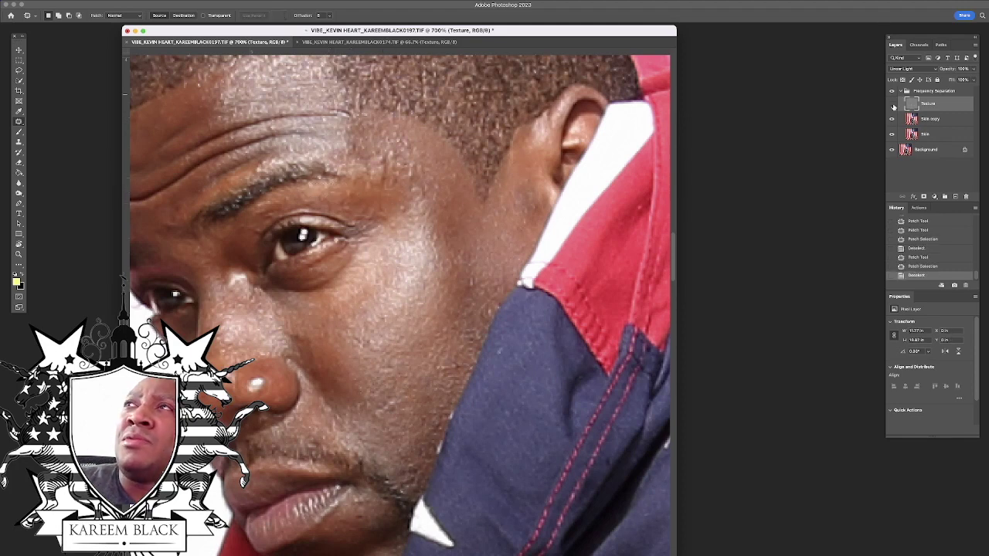
Hide the Texture layer and even out the tone under the outer eyebrow on the Skin copy layer with 8% opacity Clone Stamp dabs.
click(893, 106)
click(933, 118)
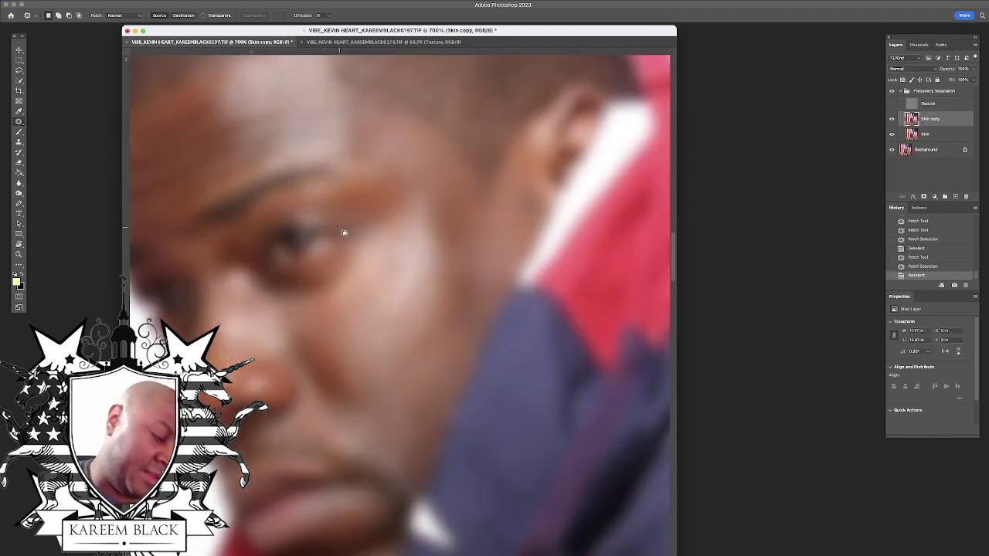
key(s)
click(340, 203)
click(342, 204)
click(343, 203)
click(343, 205)
click(343, 205)
click(343, 205)
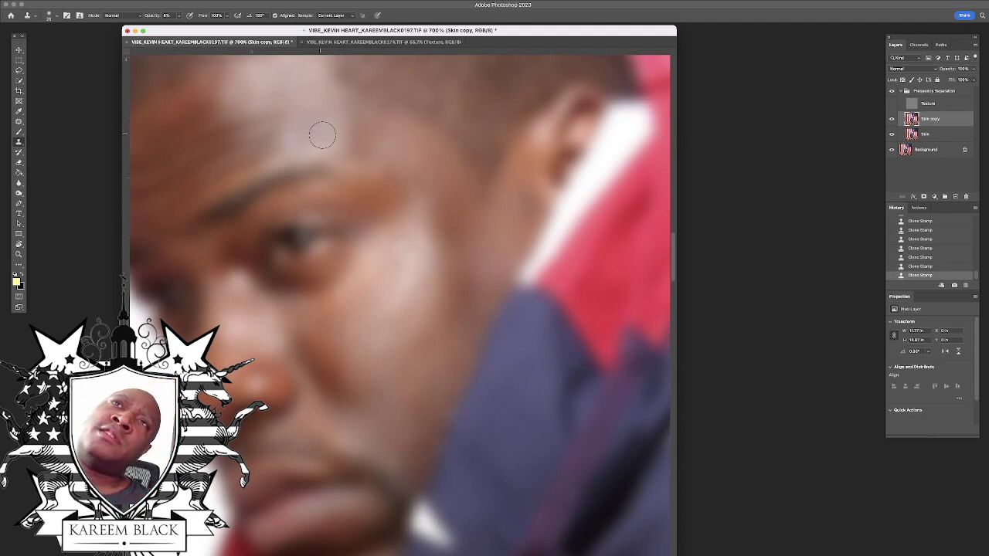
Blend the uneven forehead tones on the Skin copy layer with the Clone Stamp, and show the Texture layer again.
drag(349, 155, 441, 227)
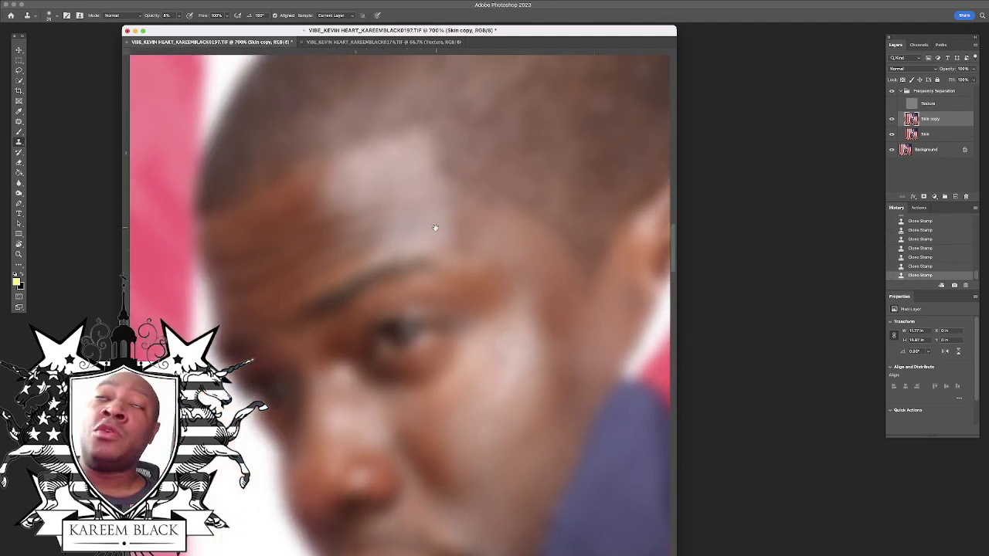
mouse_move(336, 207)
mouse_down()
mouse_move(373, 214)
mouse_move(397, 197)
mouse_move(391, 207)
mouse_move(415, 221)
mouse_up()
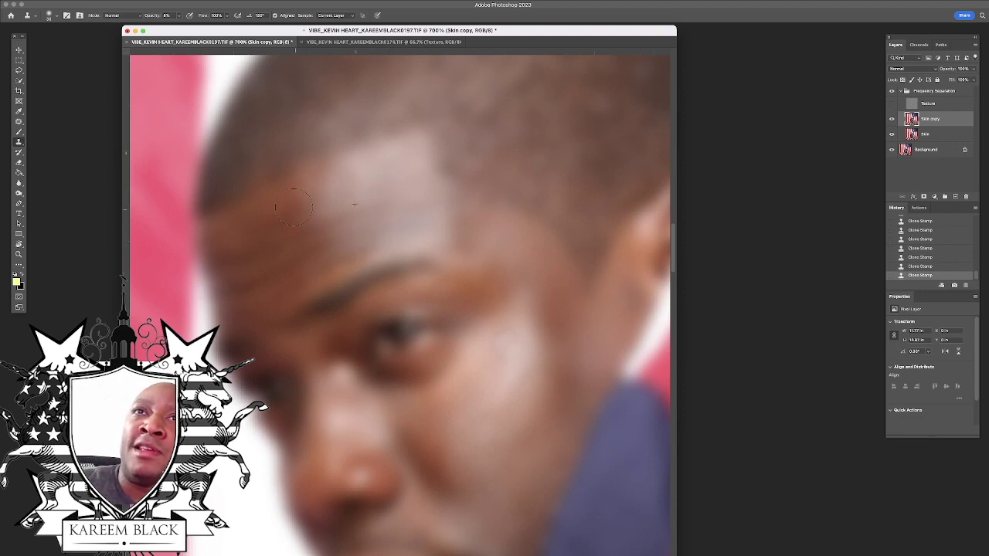
alt+click(353, 170)
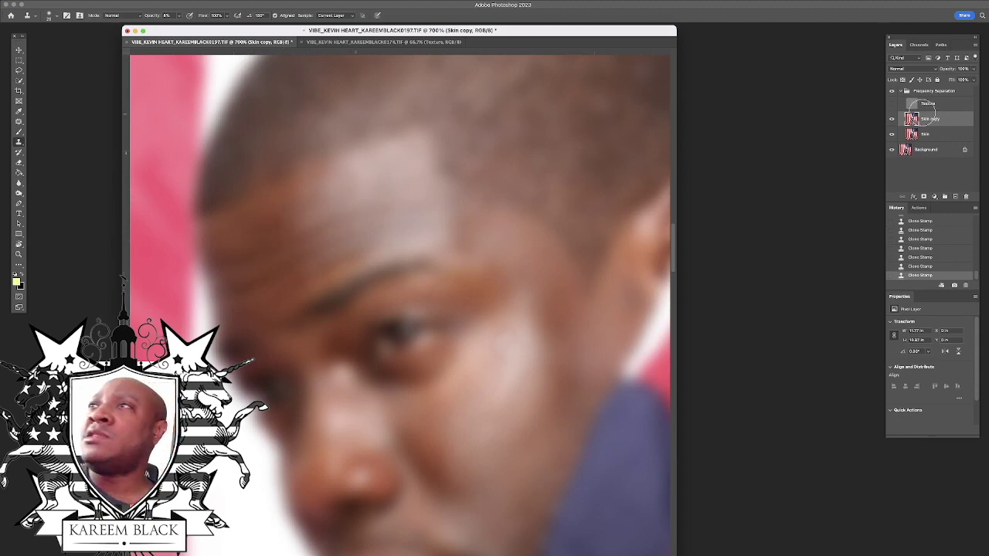
click(891, 103)
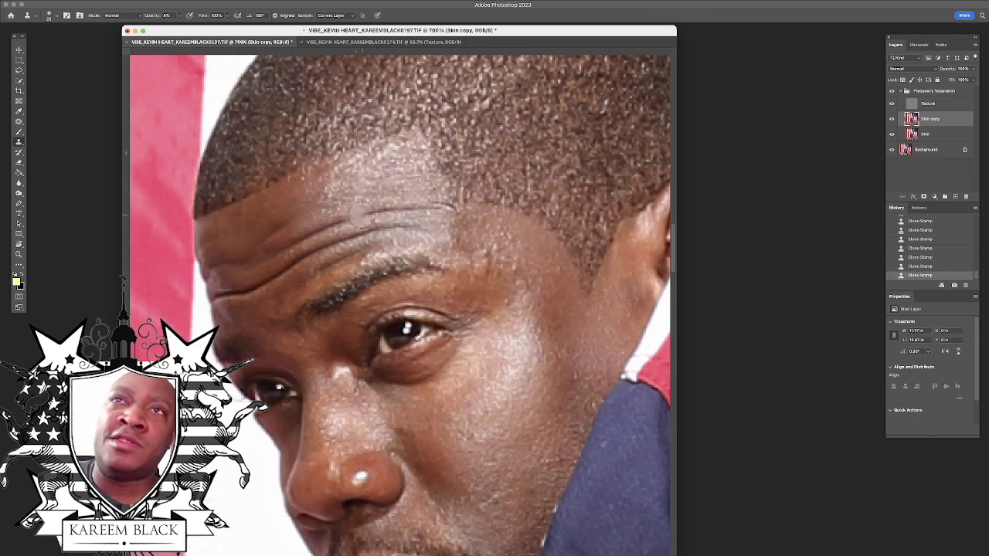
Patch the shiny upper forehead on the Skin copy layer, and the rough spots there on the Texture layer.
key(j)
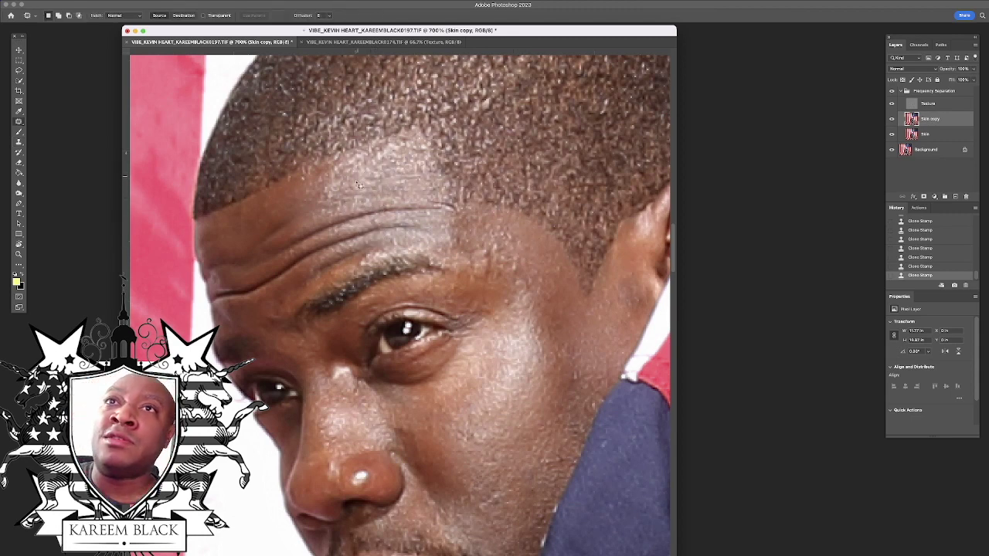
drag(388, 186, 359, 191)
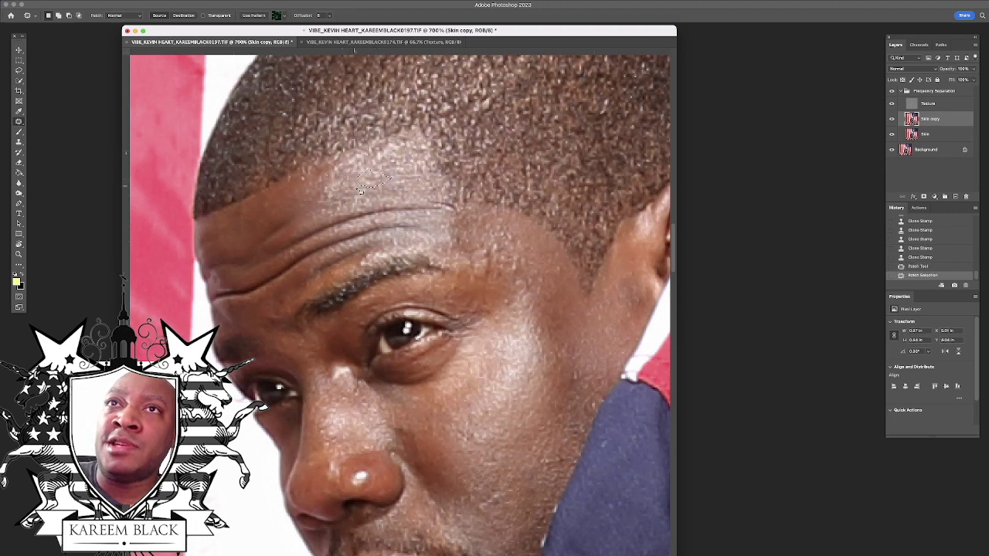
click(947, 104)
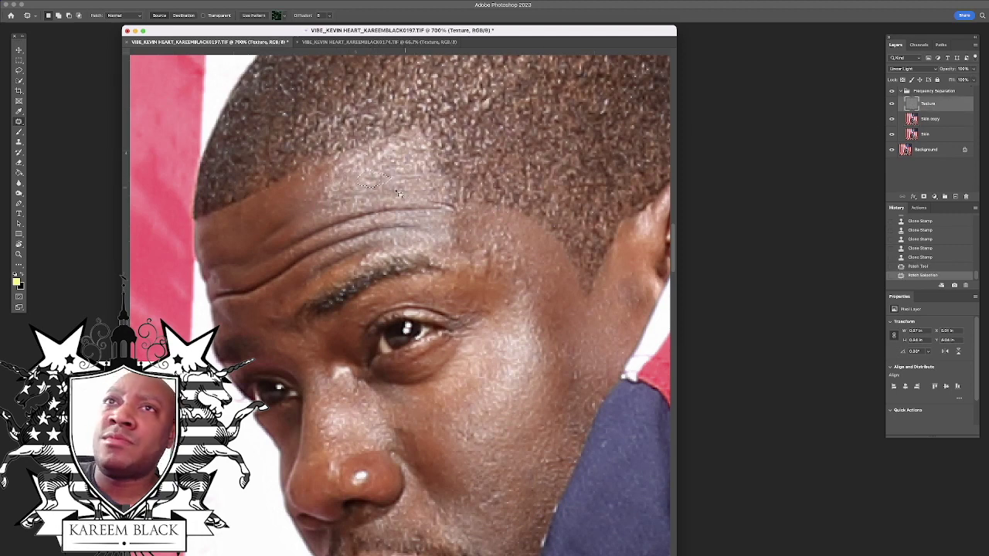
drag(347, 178, 385, 194)
key(ctrl+d)
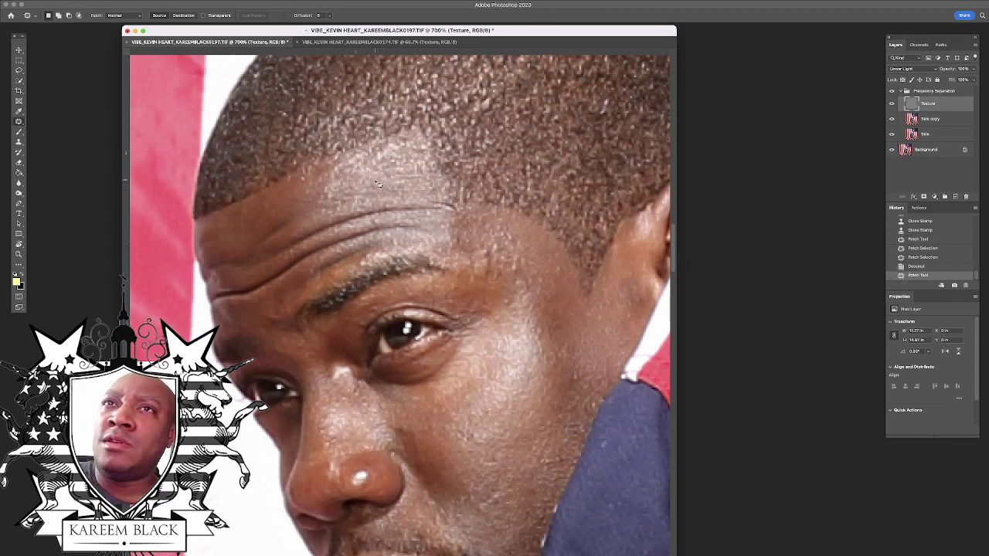
mouse_move(370, 191)
mouse_down()
mouse_move(381, 179)
mouse_move(392, 193)
mouse_up()
key(super+d)
Patch the remaining rough spots on the forehead above the creases on the Texture layer.
mouse_move(391, 192)
mouse_down()
mouse_move(397, 185)
mouse_move(356, 197)
mouse_move(369, 209)
mouse_move(361, 197)
mouse_move(378, 190)
mouse_up()
key(super+d)
key(super+d)
key(super+d)
key(super+d)
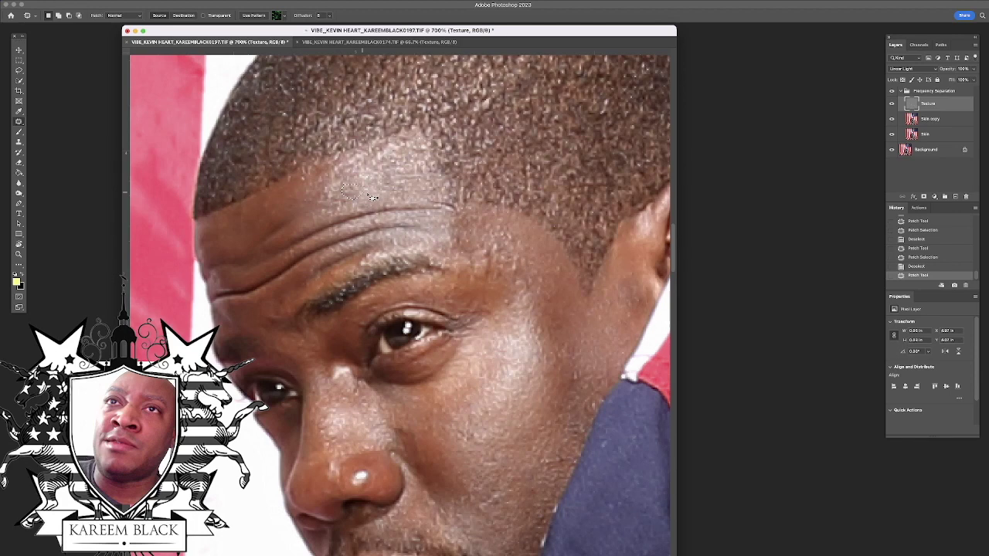
drag(353, 202, 361, 197)
mouse_move(353, 199)
mouse_down()
mouse_move(402, 191)
mouse_move(379, 182)
mouse_up()
key(super+d)
key(super+d)
key(super+d)
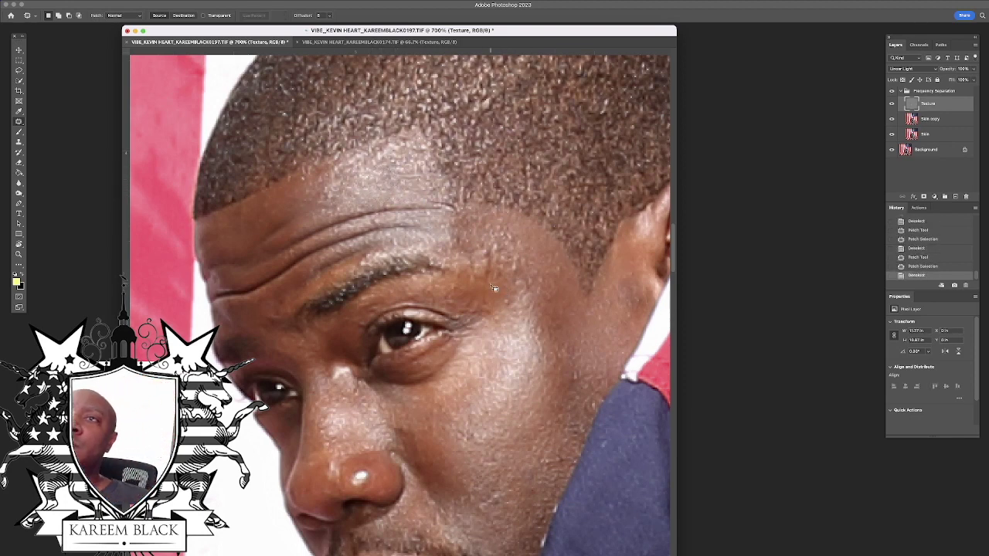
Patch the bumpy skin at the temple just beyond the eyebrow's outer end on the Texture layer.
mouse_move(479, 276)
mouse_down()
mouse_move(495, 278)
mouse_move(494, 251)
mouse_move(476, 255)
mouse_move(485, 274)
mouse_move(476, 249)
mouse_move(463, 246)
mouse_up()
key(super+d)
mouse_move(470, 253)
mouse_down()
mouse_move(476, 290)
mouse_move(480, 276)
mouse_move(497, 290)
mouse_move(503, 276)
mouse_move(490, 276)
mouse_move(504, 293)
mouse_move(479, 298)
mouse_move(494, 309)
mouse_move(492, 293)
mouse_move(475, 299)
mouse_move(484, 311)
mouse_move(496, 310)
mouse_move(482, 283)
mouse_up()
key(super+d)
key(super+d)
key(super+d)
key(super+d)
Patch the small blemishes between the eyebrow's tail and the upper cheekbone on the Texture layer.
mouse_move(505, 300)
mouse_down()
mouse_move(508, 308)
mouse_move(506, 298)
mouse_up()
mouse_move(510, 301)
mouse_down()
mouse_move(511, 289)
mouse_move(485, 304)
mouse_move(498, 293)
mouse_move(482, 286)
mouse_up()
key(super+d)
drag(484, 296, 472, 277)
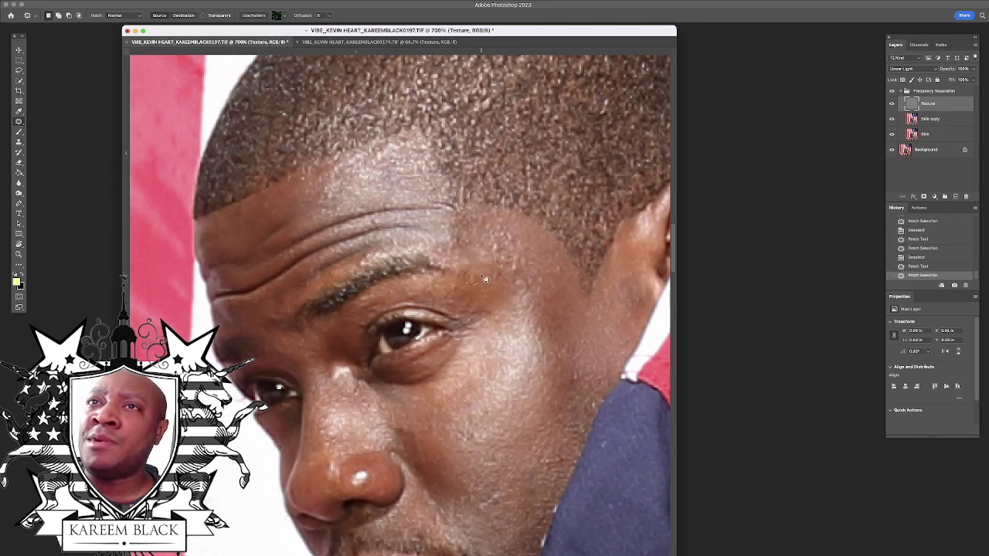
key(super+d)
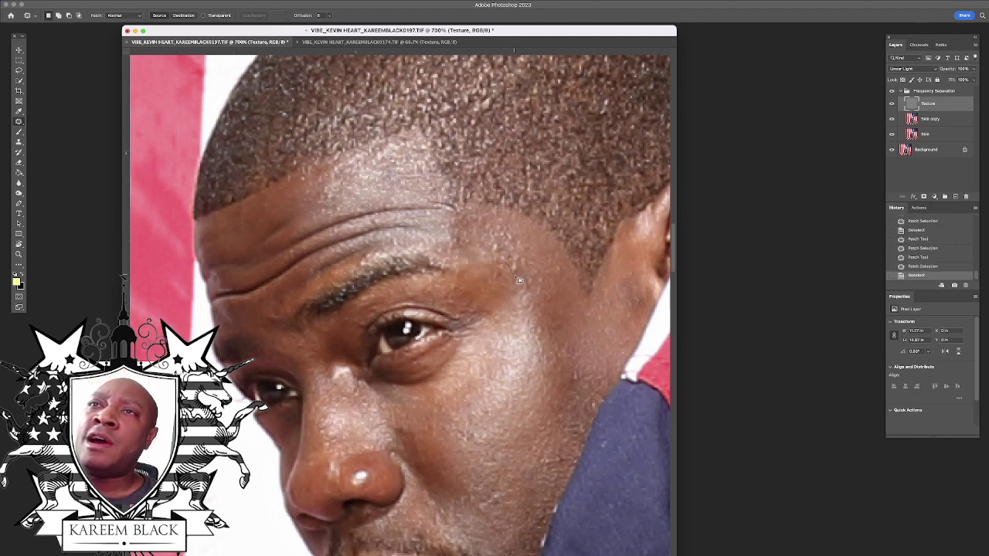
Patch the last rough spots on the temple near the hairline on the Texture layer.
drag(517, 259, 516, 271)
mouse_move(515, 267)
mouse_down()
mouse_move(505, 280)
mouse_move(507, 255)
mouse_move(487, 241)
mouse_move(489, 259)
mouse_up()
key(super+d)
drag(496, 249, 502, 272)
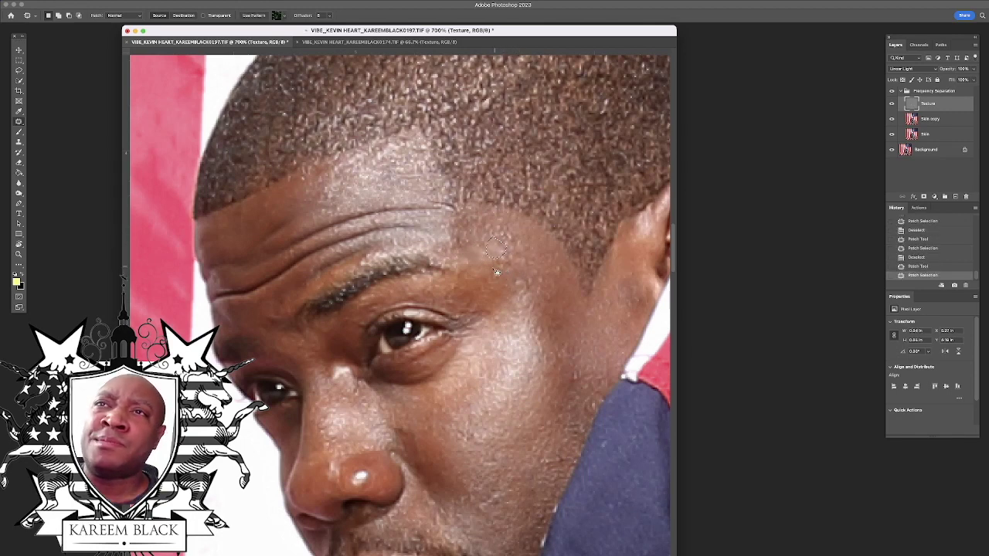
key(super+d)
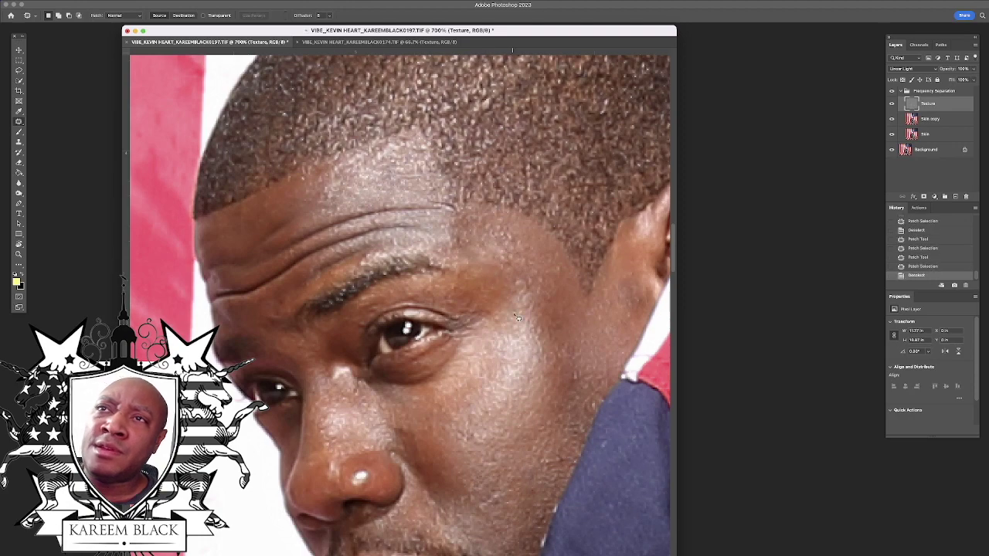
Check the whole photo and patch the rough spots on the mid cheek at 300% zoom on the Texture layer.
key(super+0)
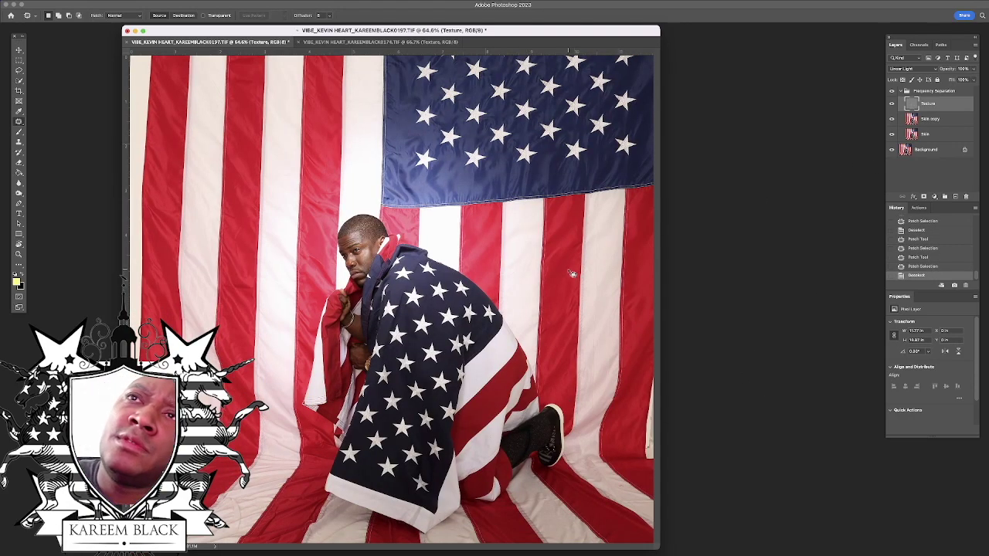
key(super+plus)
key(super+plus)
key(super+plus)
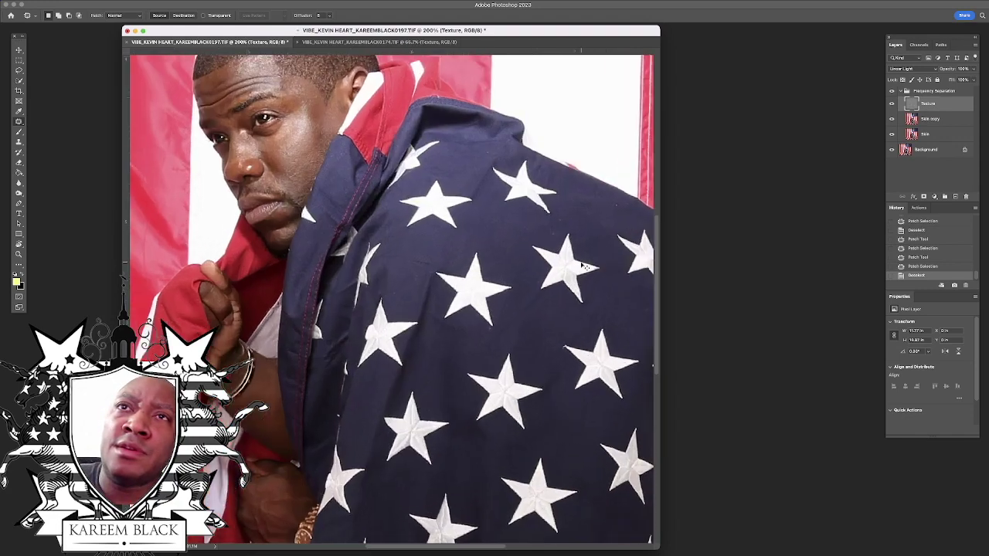
key(super+plus)
drag(340, 249, 453, 368)
mouse_move(384, 264)
mouse_down()
mouse_move(375, 273)
mouse_move(394, 259)
mouse_move(382, 264)
mouse_move(391, 281)
mouse_up()
key(super+d)
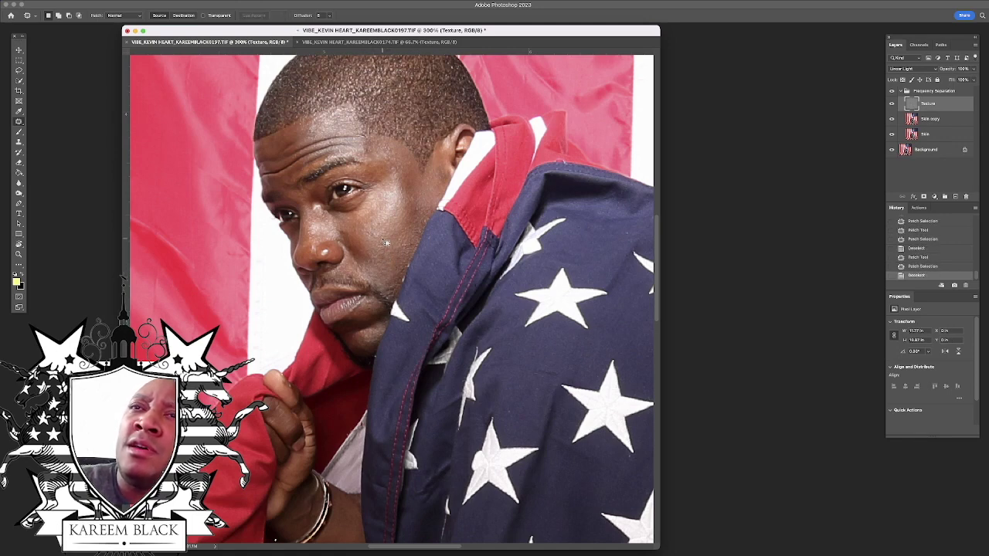
drag(388, 243, 390, 250)
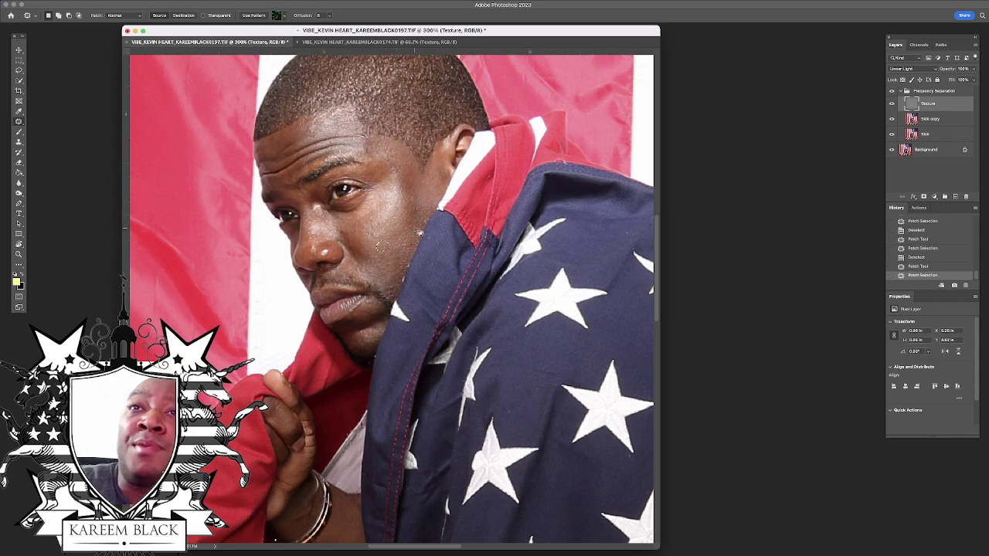
Patch the rough skin on the outer cheek beside the flag collar on the Texture layer.
mouse_move(426, 214)
mouse_down()
mouse_move(423, 224)
mouse_move(423, 202)
mouse_up()
click(424, 219)
key(super+d)
key(super+d)
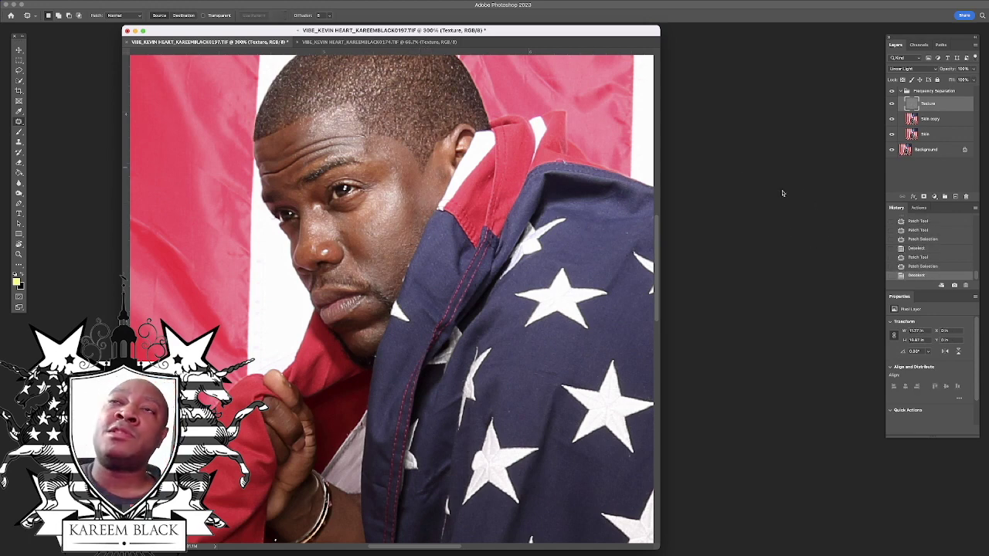
Try to outline the forehead highlight on the Skin copy layer with the Lasso tool feathered to 60 px.
click(929, 120)
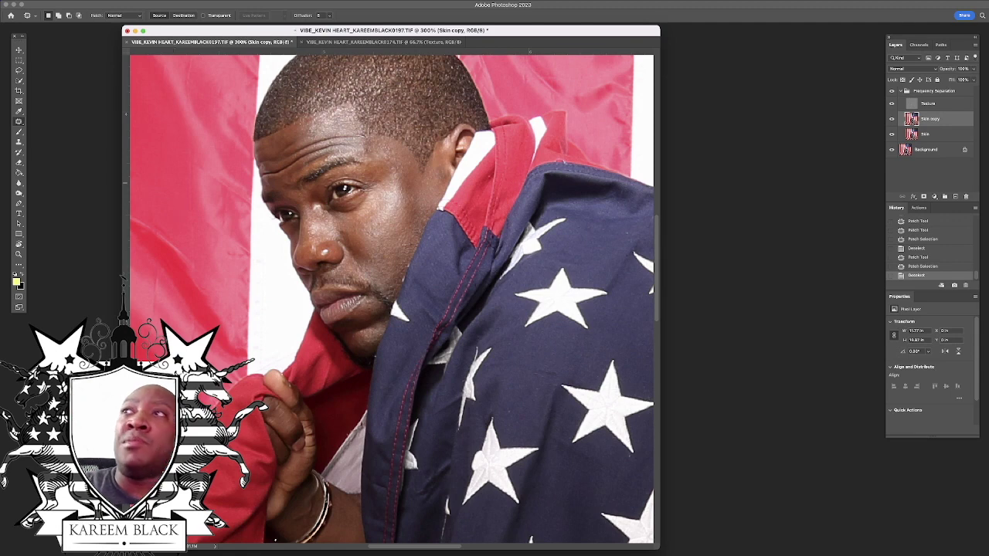
click(20, 71)
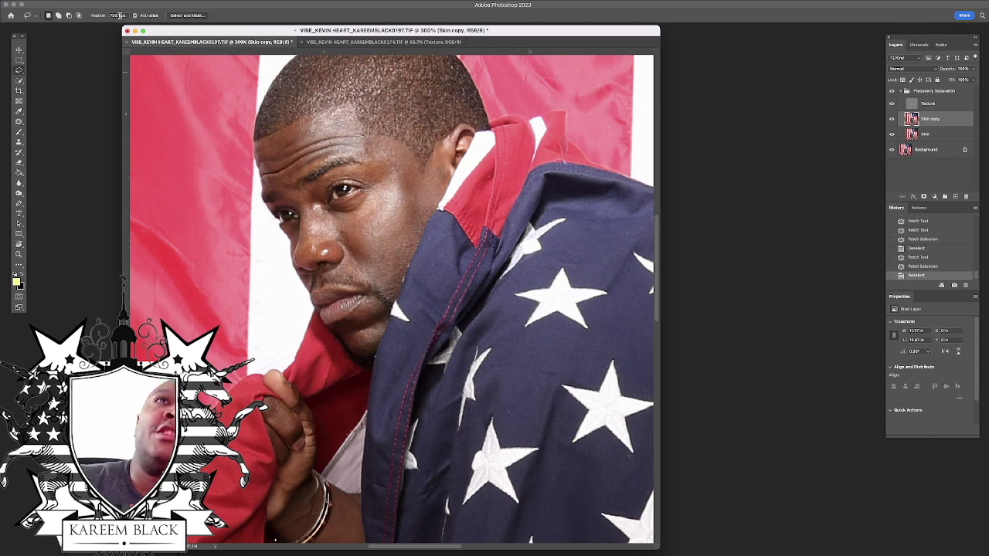
text(40)
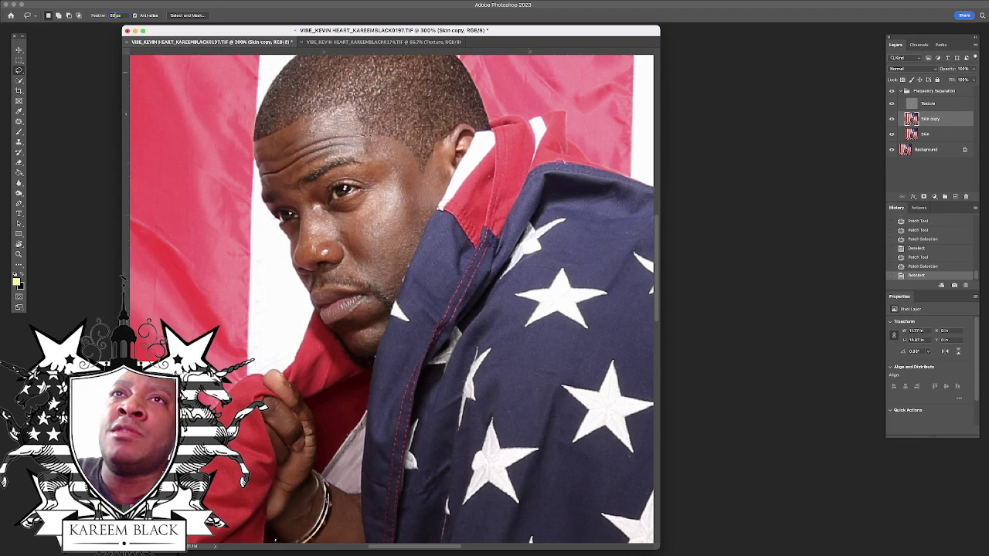
drag(402, 214, 399, 210)
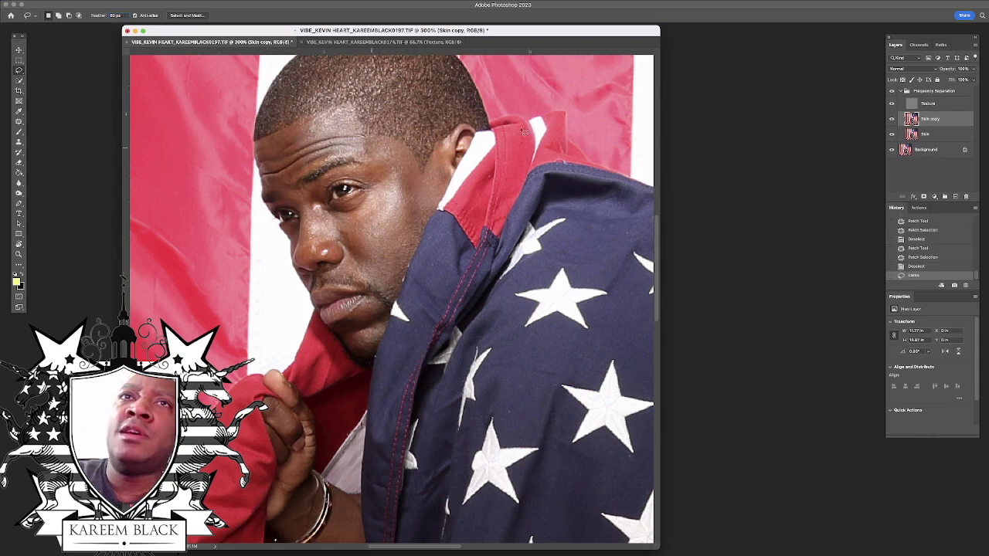
mouse_move(352, 118)
mouse_down()
mouse_move(364, 165)
mouse_move(383, 166)
mouse_move(379, 118)
mouse_up()
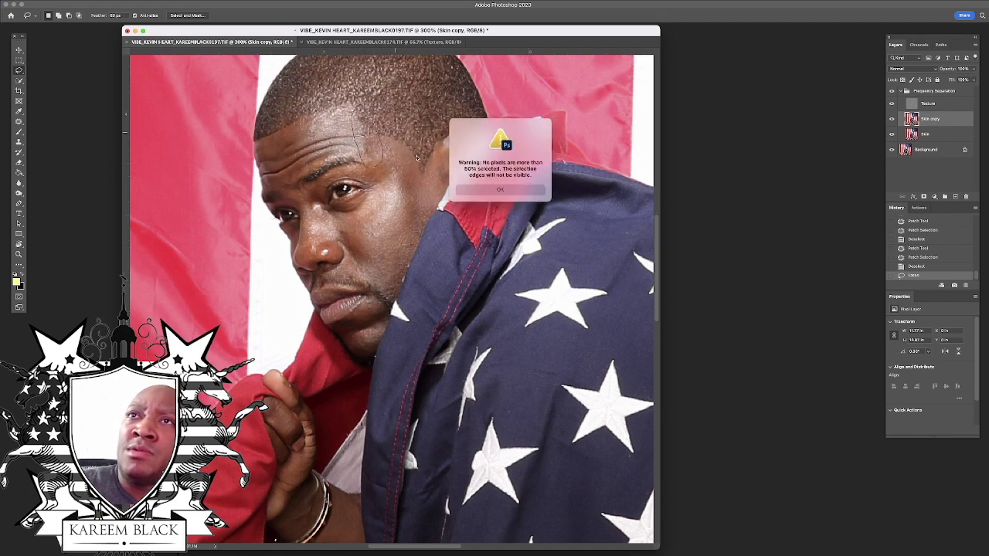
click(498, 189)
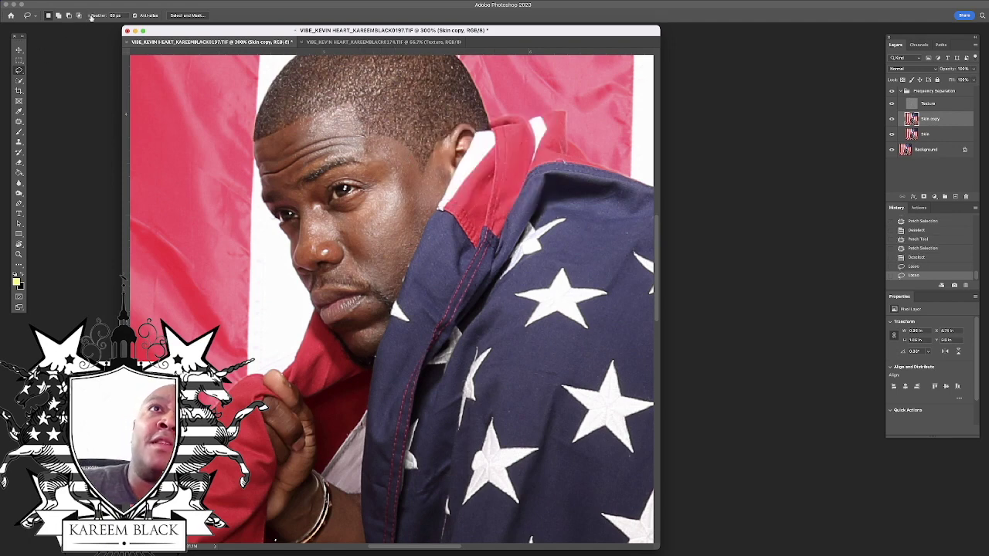
Try to outline the forehead highlight with a smaller Lasso feather.
drag(105, 18, 71, 18)
mouse_move(350, 154)
mouse_down()
mouse_move(363, 121)
mouse_move(382, 165)
mouse_move(382, 128)
mouse_up()
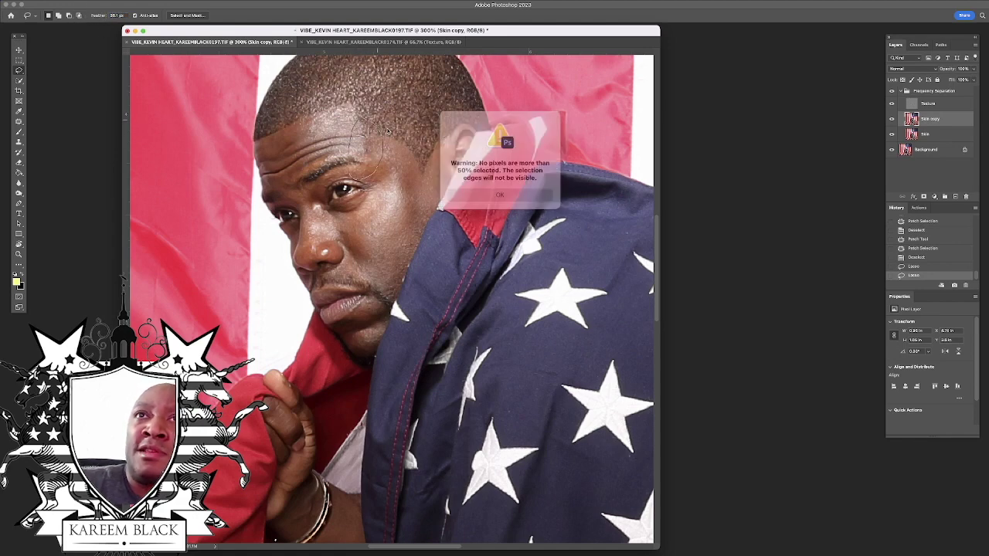
click(486, 191)
Reduce the Lasso feather further and select the forehead, temple and cheek skin areas together on the Skin copy layer.
click(93, 17)
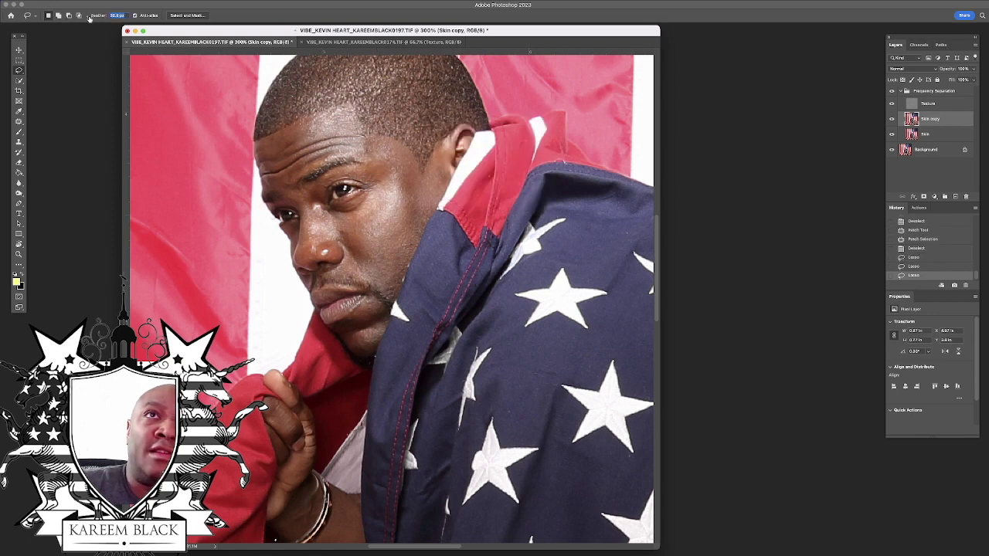
drag(71, 21, 74, 21)
mouse_move(379, 122)
mouse_down()
mouse_move(372, 169)
mouse_move(376, 122)
mouse_move(341, 154)
mouse_move(401, 183)
mouse_move(395, 171)
mouse_move(415, 250)
mouse_move(432, 218)
mouse_move(422, 215)
mouse_up()
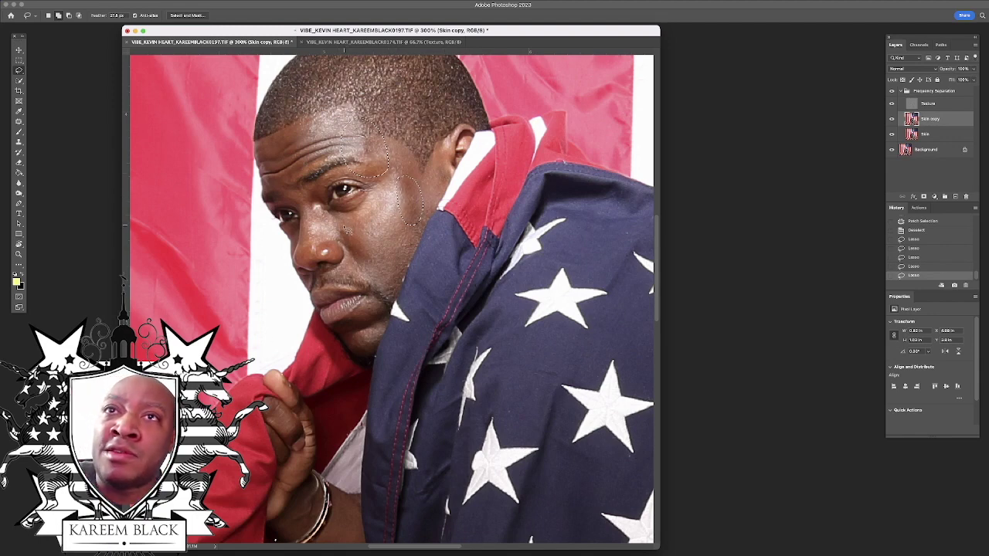
drag(340, 229, 372, 266)
drag(348, 226, 344, 224)
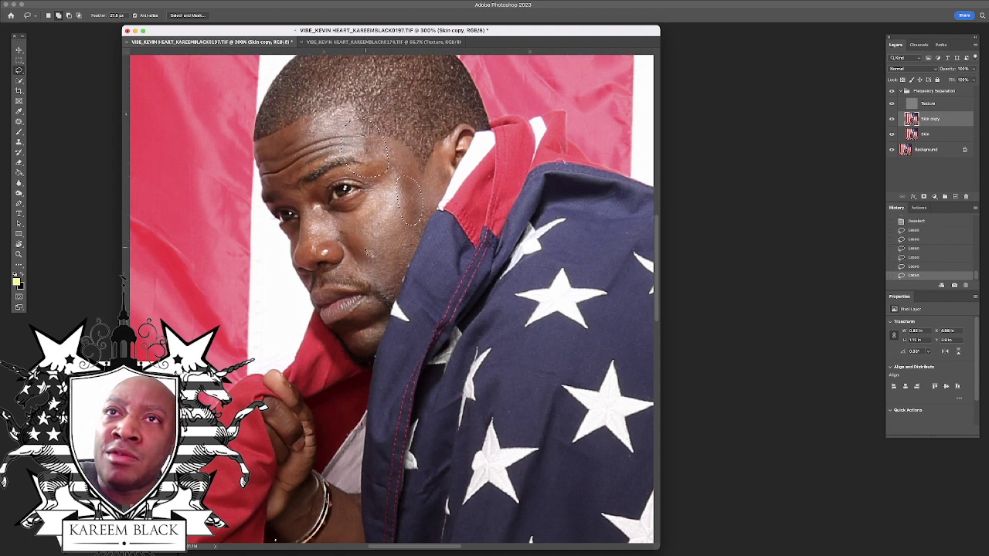
Add the inner cheek, outer forehead, chin and nose bridge skin areas to the Lasso selection on the Skin copy layer.
mouse_move(370, 262)
mouse_down()
mouse_move(340, 229)
mouse_move(349, 259)
mouse_move(371, 261)
mouse_up()
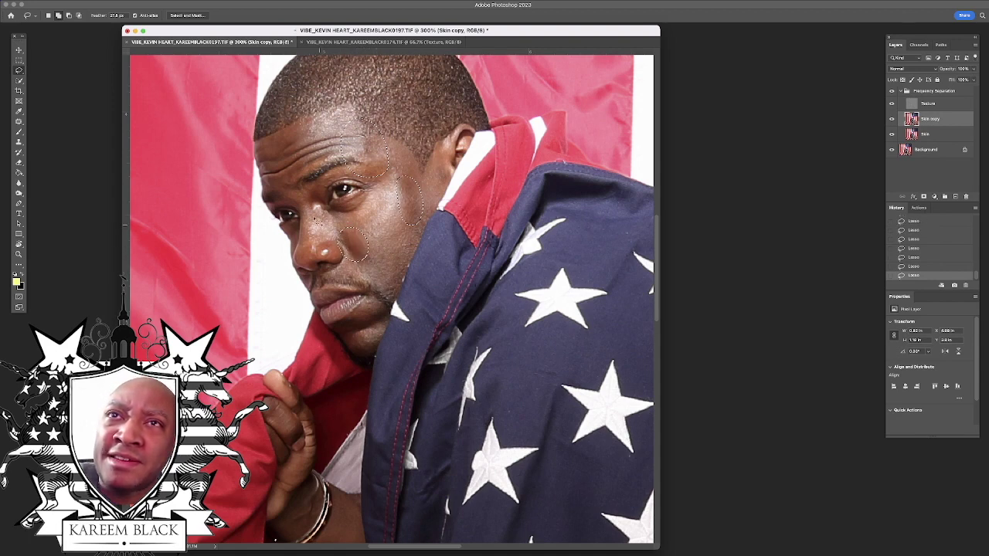
mouse_move(260, 138)
mouse_down()
mouse_move(263, 170)
mouse_move(277, 148)
mouse_move(263, 140)
mouse_move(274, 180)
mouse_move(284, 165)
mouse_up()
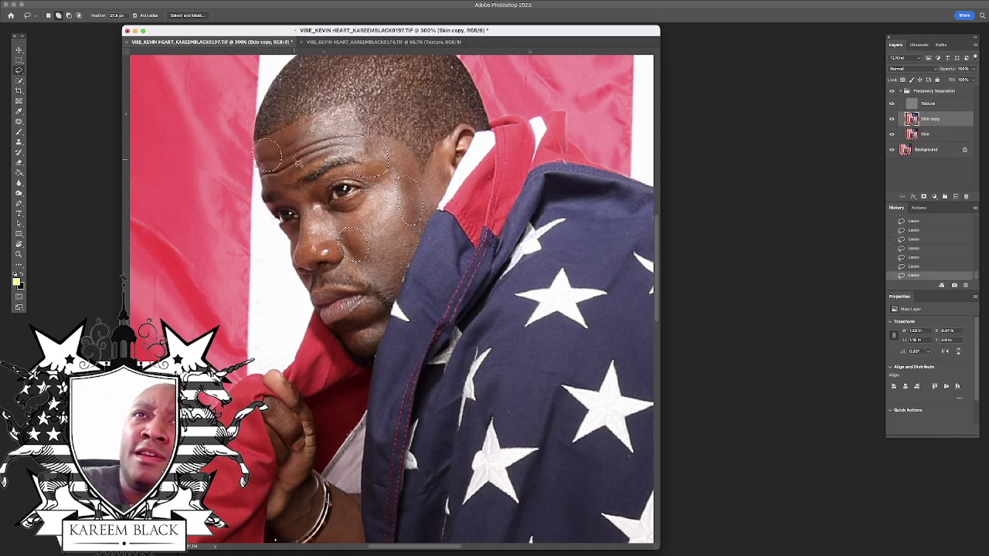
mouse_move(345, 329)
mouse_down()
mouse_move(352, 360)
mouse_move(373, 368)
mouse_move(387, 350)
mouse_move(375, 339)
mouse_move(338, 330)
mouse_move(335, 344)
mouse_move(372, 360)
mouse_move(366, 333)
mouse_up()
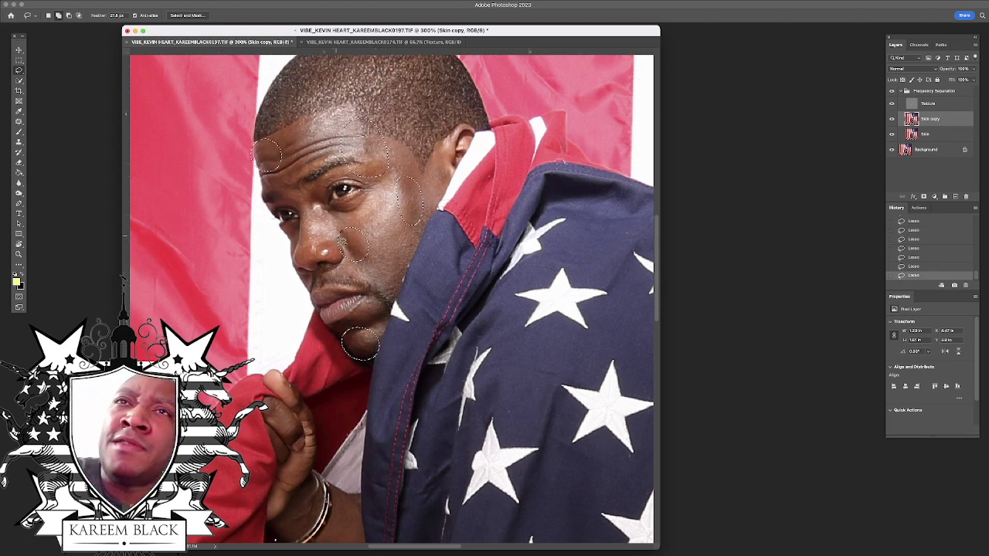
mouse_move(357, 247)
mouse_down()
mouse_move(329, 252)
mouse_move(338, 261)
mouse_up()
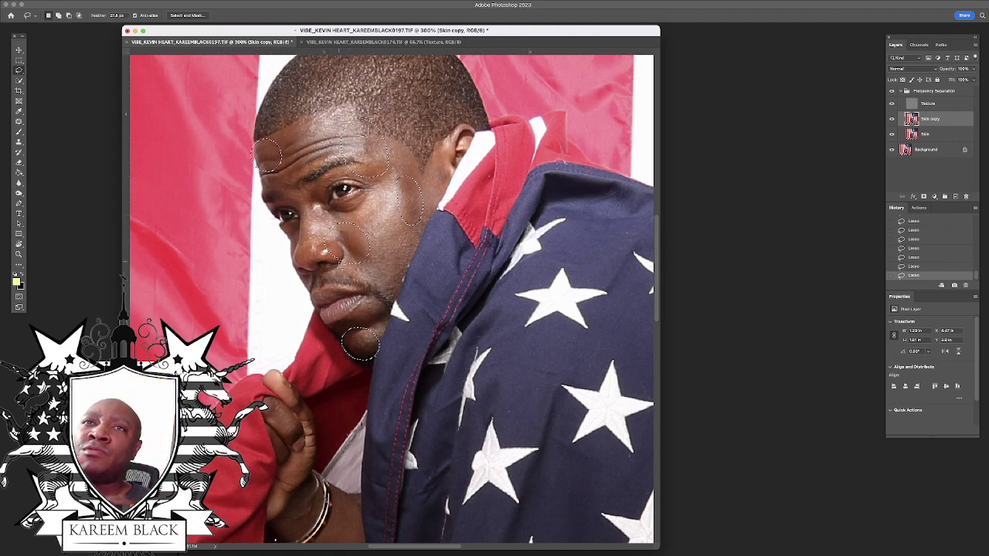
mouse_move(288, 207)
mouse_down()
mouse_move(310, 190)
mouse_move(306, 219)
mouse_move(323, 215)
mouse_move(314, 187)
mouse_move(307, 213)
mouse_move(325, 189)
mouse_move(340, 207)
mouse_up()
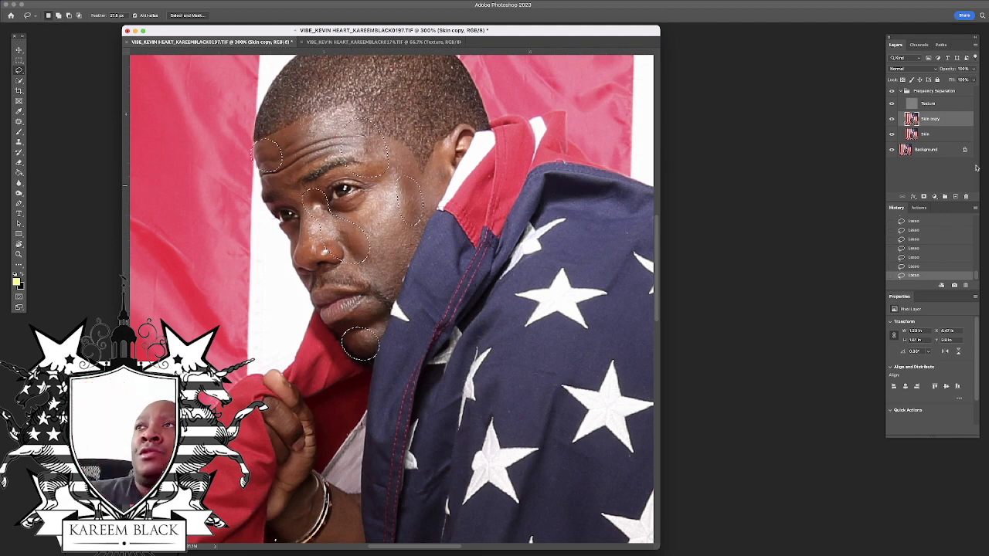
Smooth the selected skin areas with a Gaussian Blur while the Texture layer is hidden, and restore the full view without a selection.
click(892, 105)
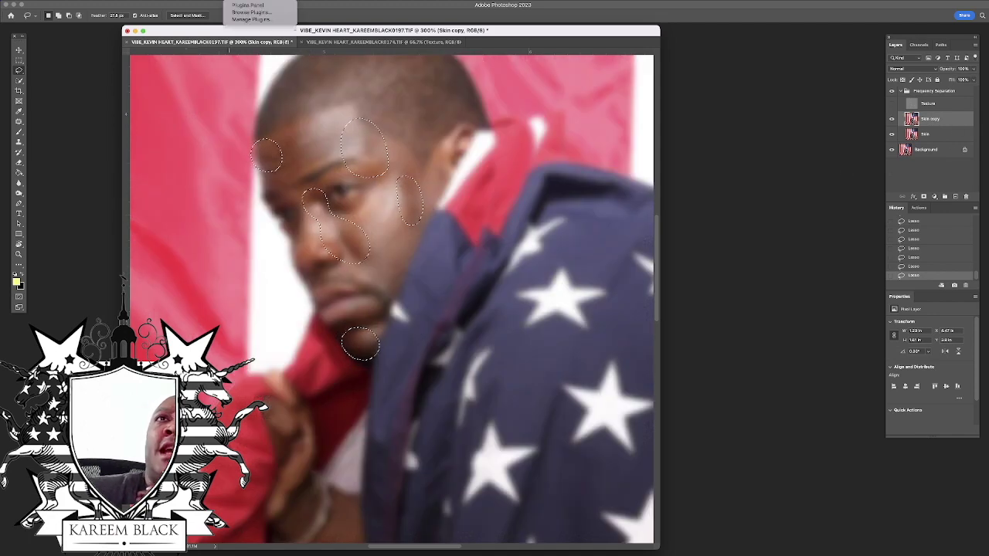
click(182, 1)
mouse_move(222, 98)
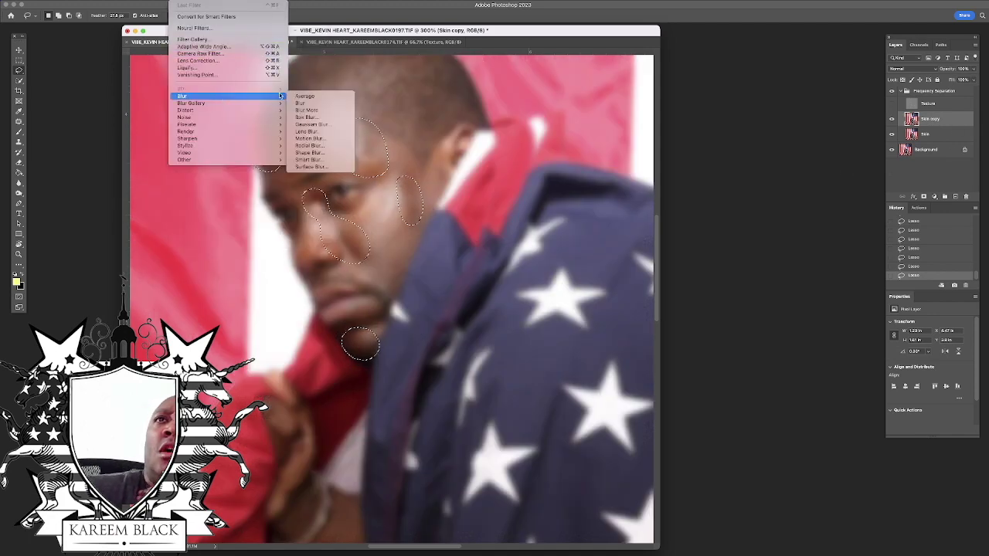
click(311, 124)
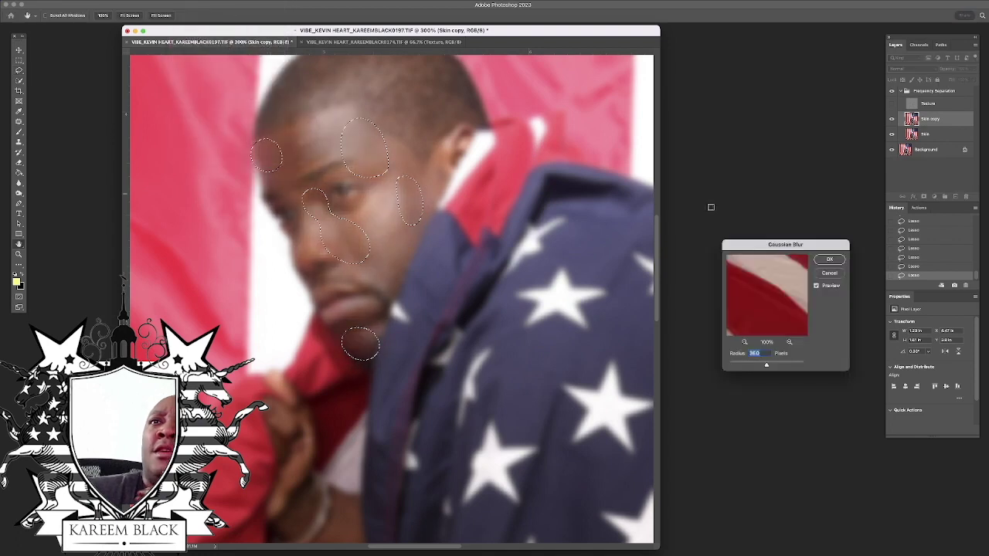
click(829, 259)
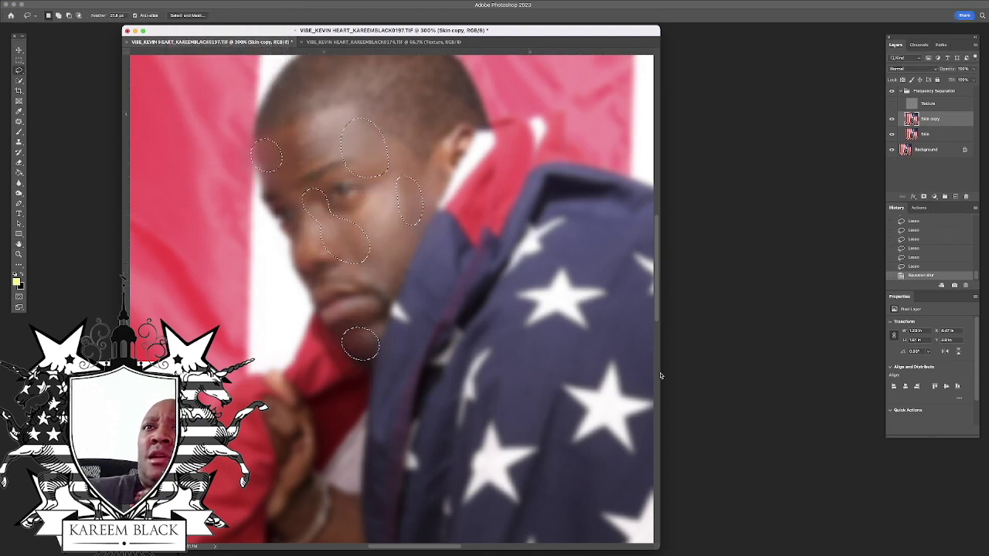
key(super+d)
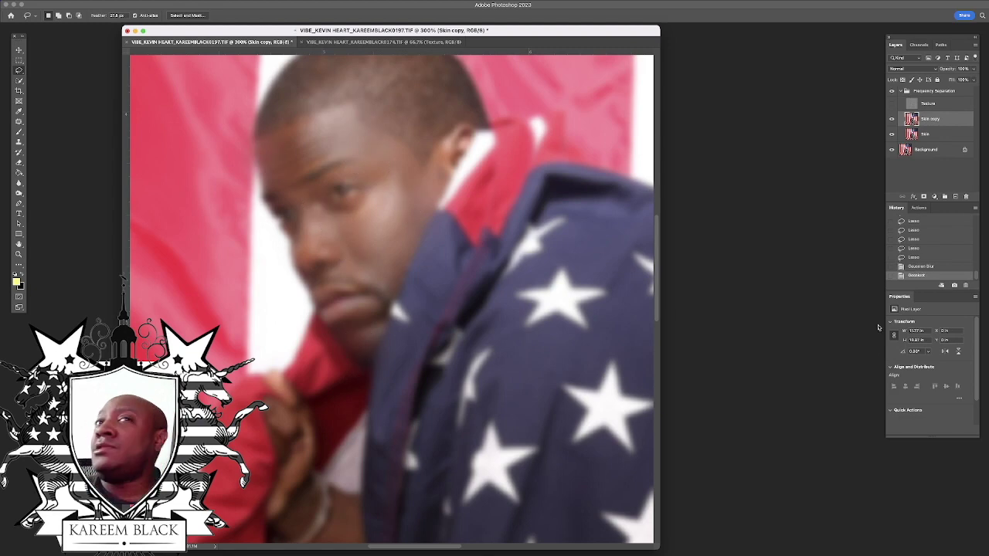
click(892, 103)
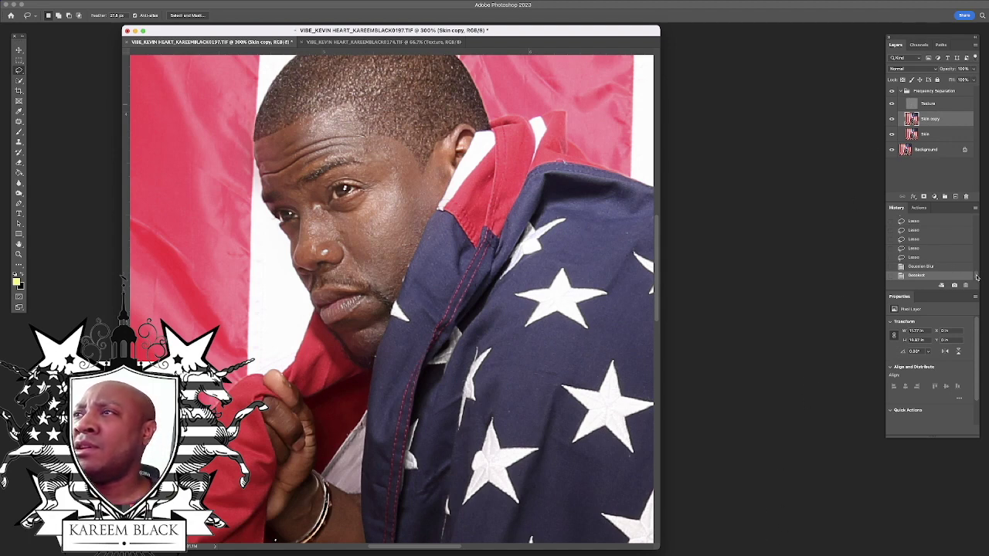
Compare the face with and without the Skin copy layer, and look back through the edit history.
scroll(978, 276, up, 5)
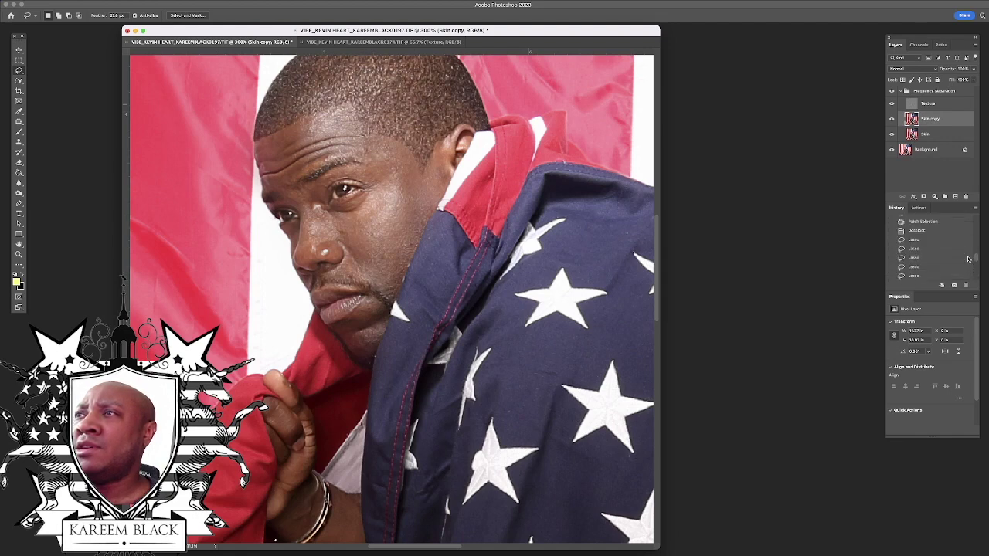
scroll(968, 258, up, 2)
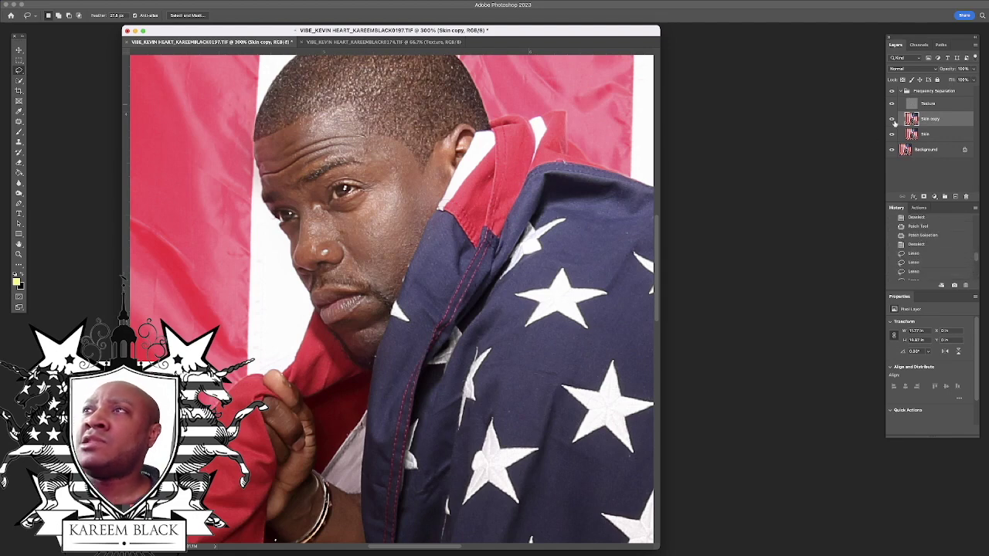
click(892, 119)
click(892, 119)
click(892, 119)
click(892, 119)
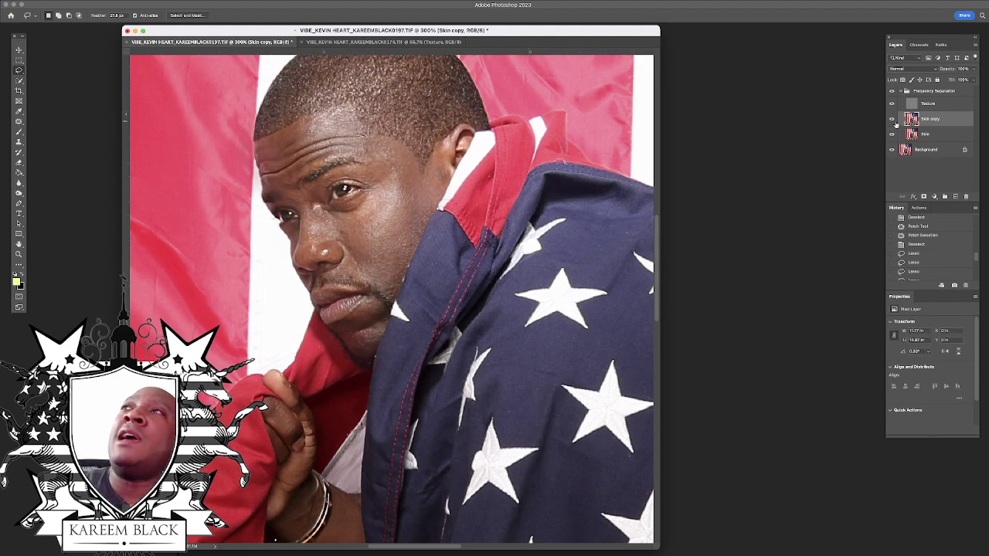
click(892, 120)
click(892, 120)
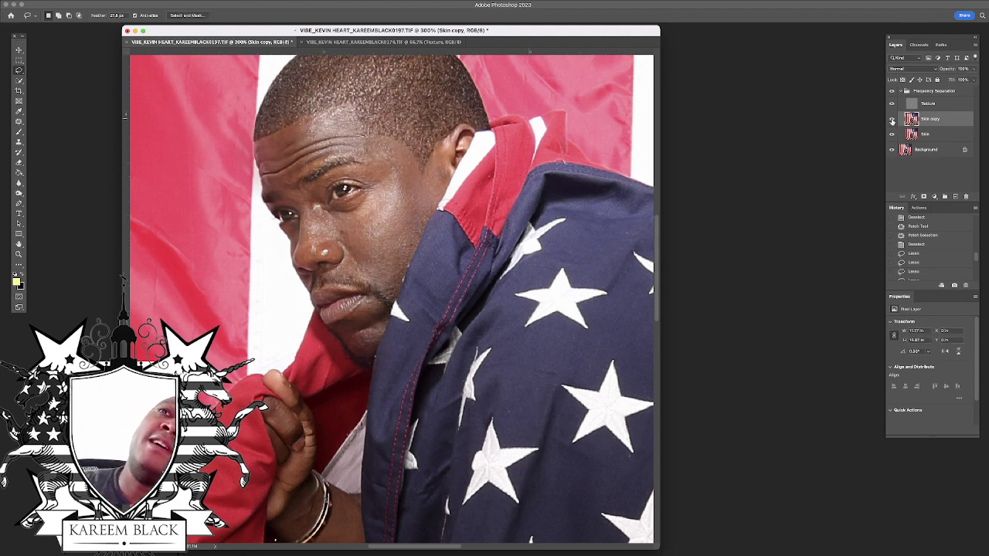
click(892, 120)
click(893, 121)
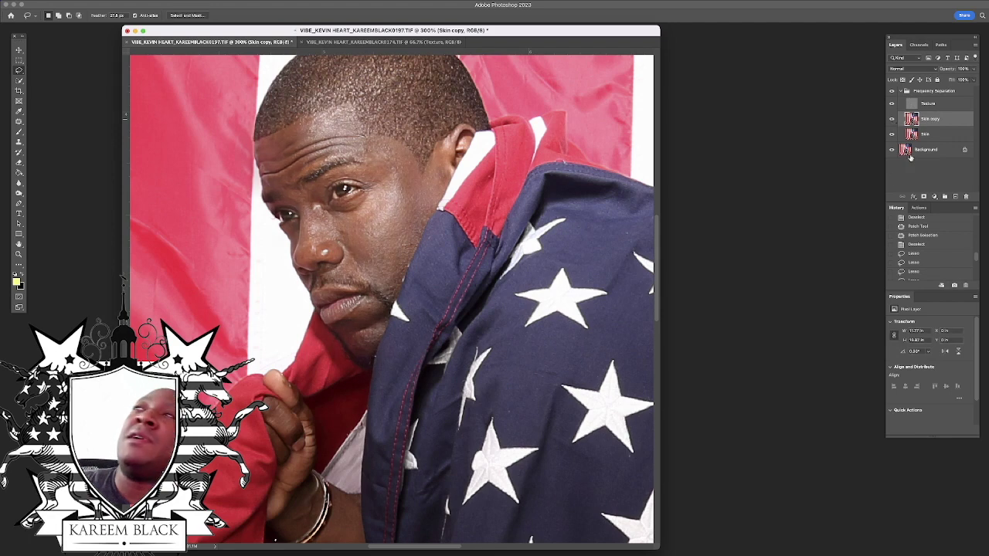
drag(983, 259, 985, 292)
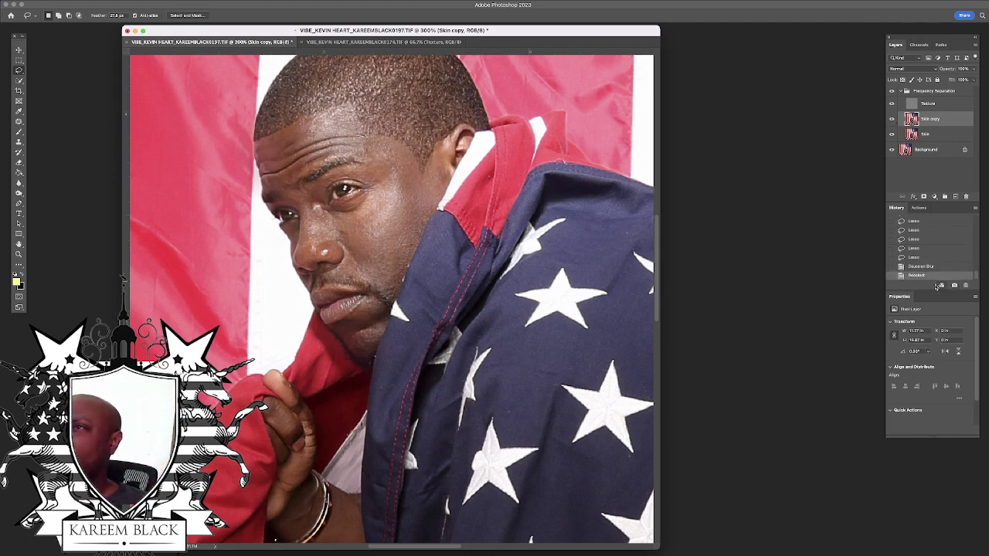
Outline the lit side of the face from the forehead down to the jaw with the feathered Lasso.
key(super+minus)
key(super+minus)
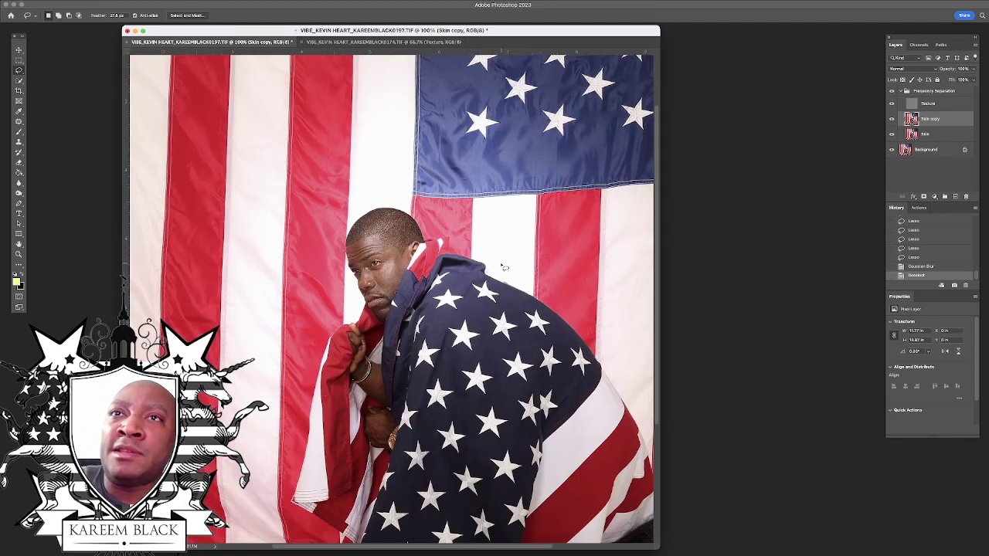
key(super+minus)
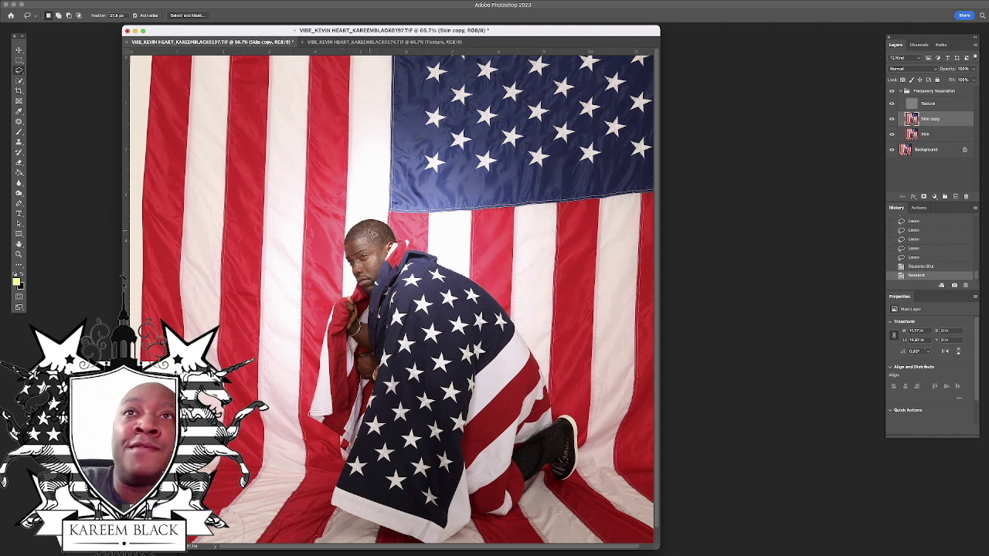
mouse_move(359, 236)
mouse_down()
mouse_move(362, 263)
mouse_move(366, 229)
mouse_move(375, 280)
mouse_move(381, 254)
mouse_move(371, 291)
mouse_move(394, 292)
mouse_up()
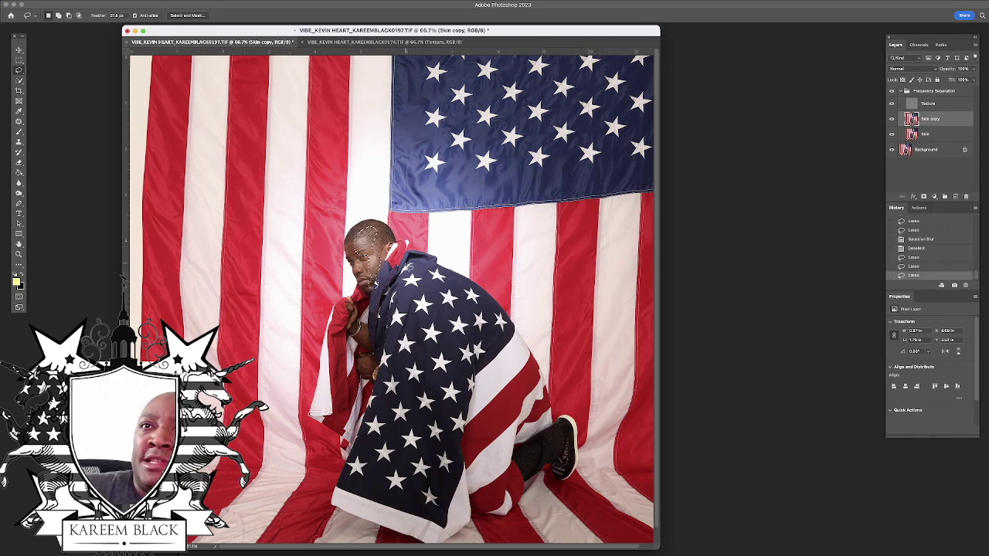
key(super+plus)
key(super+plus)
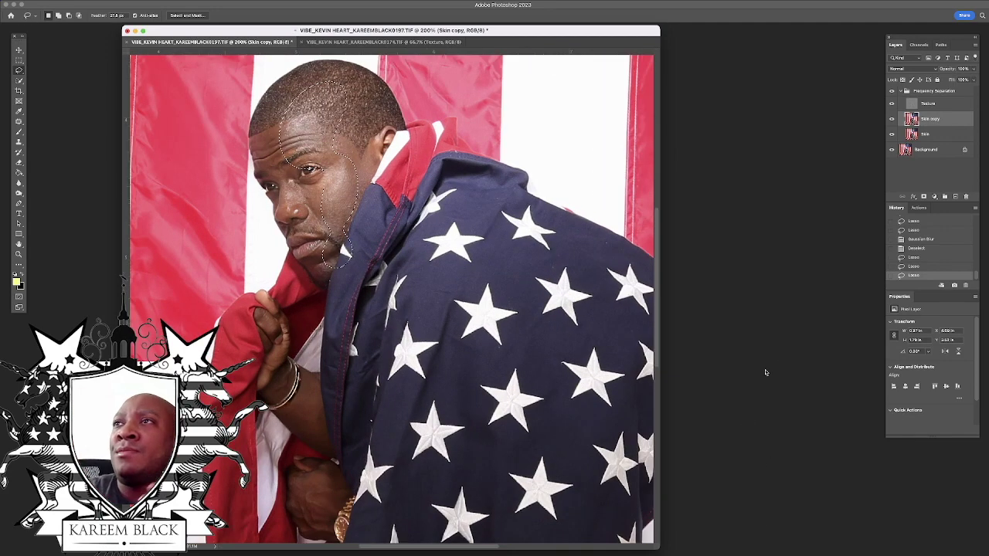
Add a Curves adjustment layer for the selected face area, raising the highlights and deepening the shadows for more contrast.
click(934, 196)
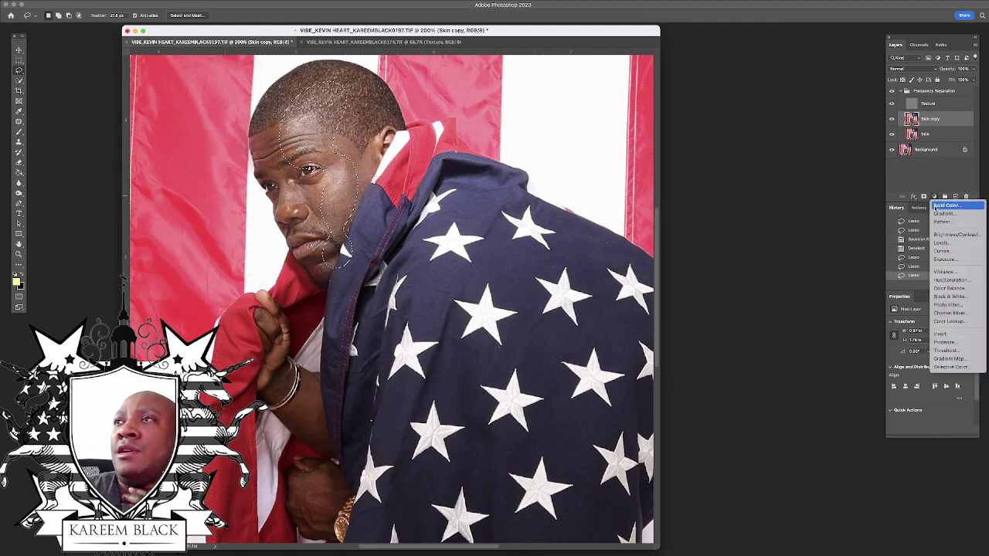
click(953, 251)
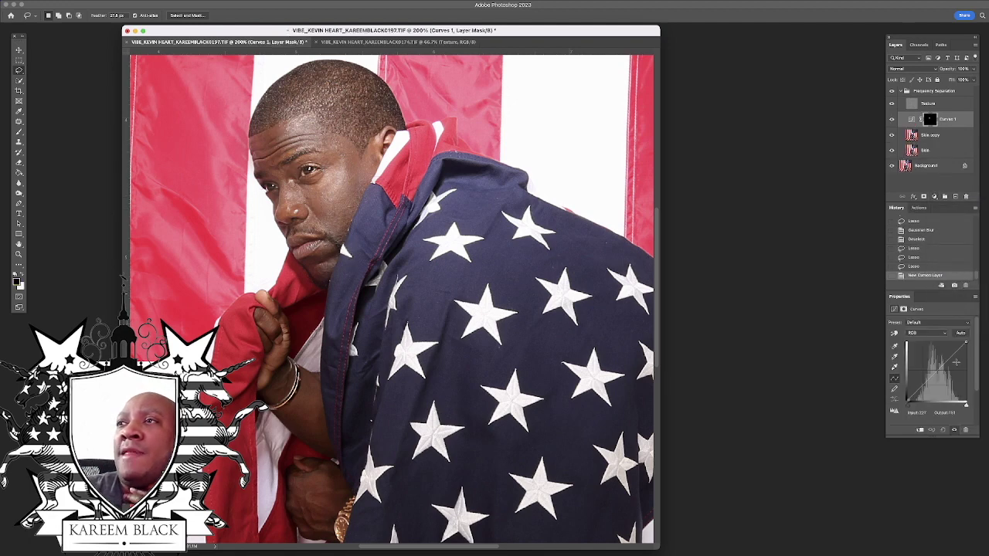
drag(950, 360, 943, 358)
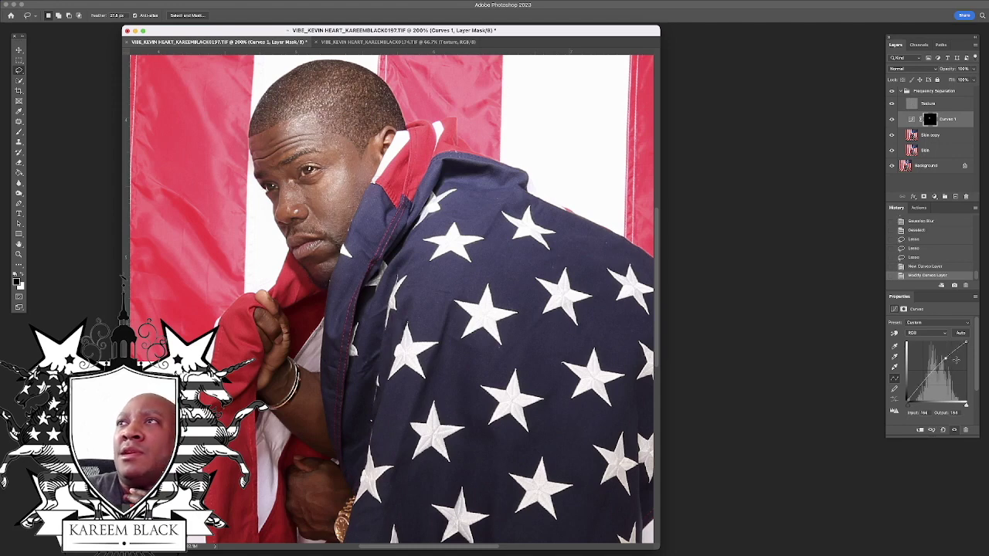
drag(947, 358, 947, 355)
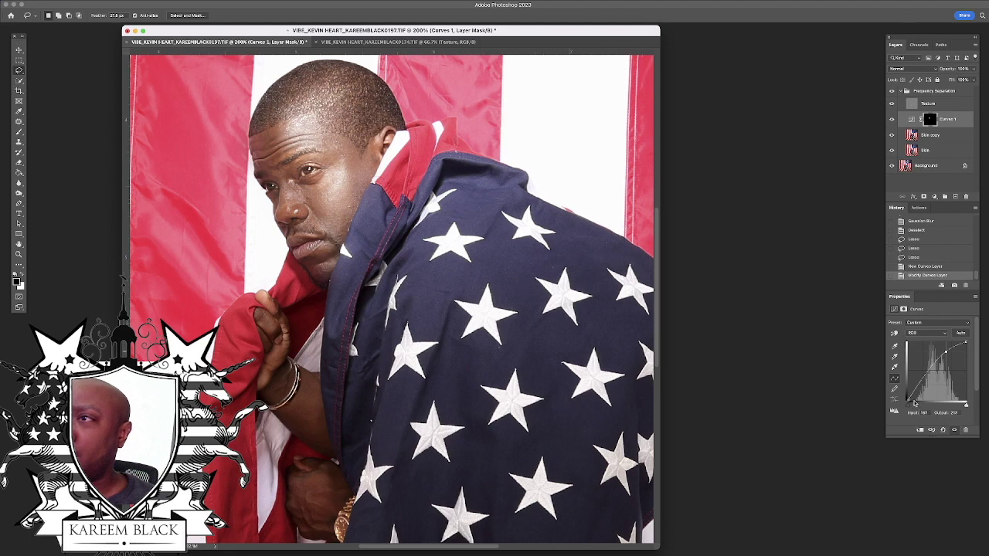
drag(913, 402, 917, 401)
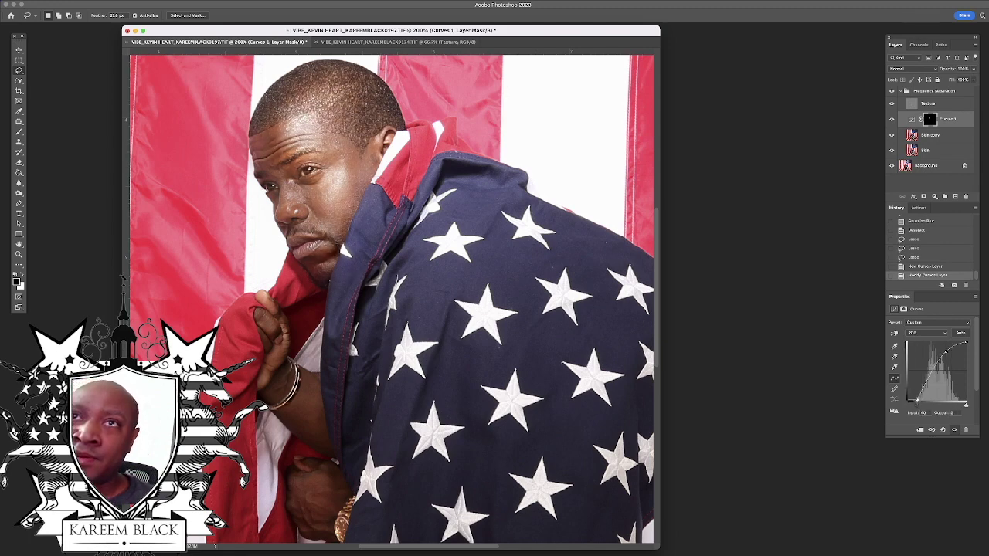
click(945, 350)
drag(945, 350, 943, 356)
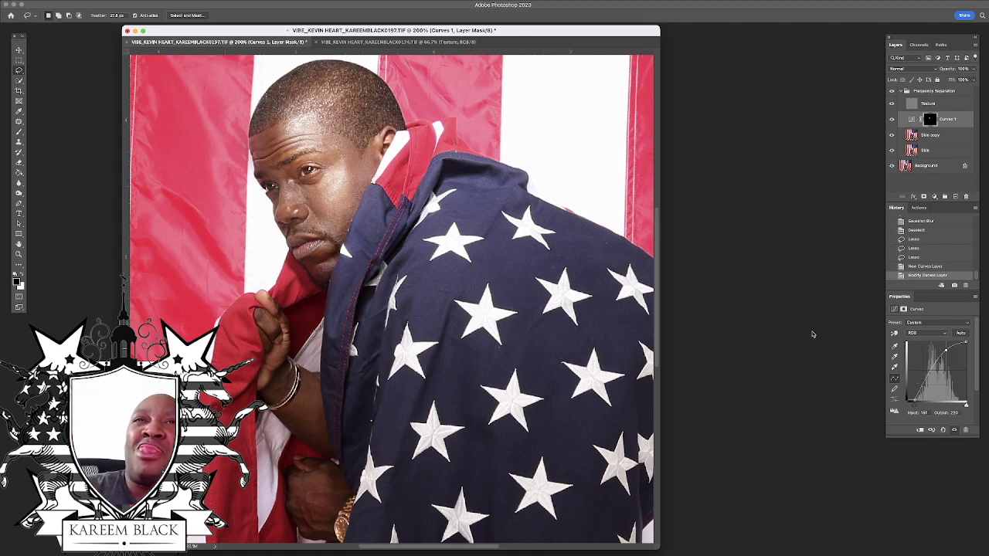
Separate the second open photo into its own window and bring the whole kneeling flag photo back to the front.
key(minus)
key(super+minus)
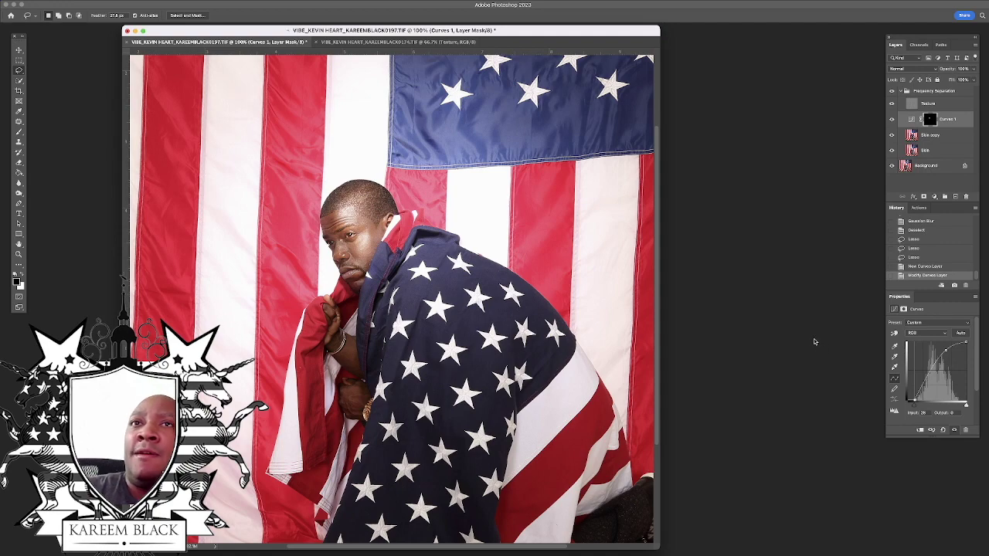
key(super+minus)
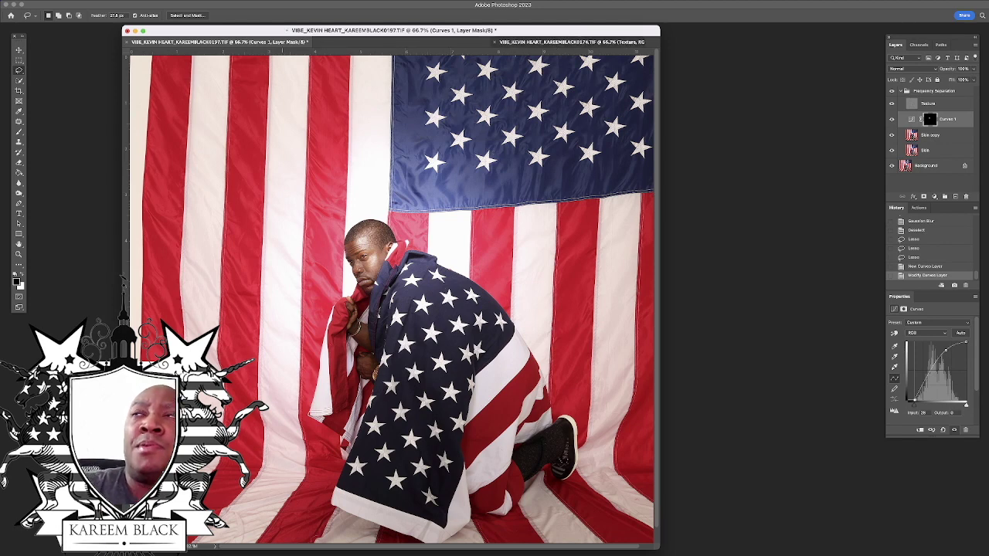
drag(399, 41, 802, 150)
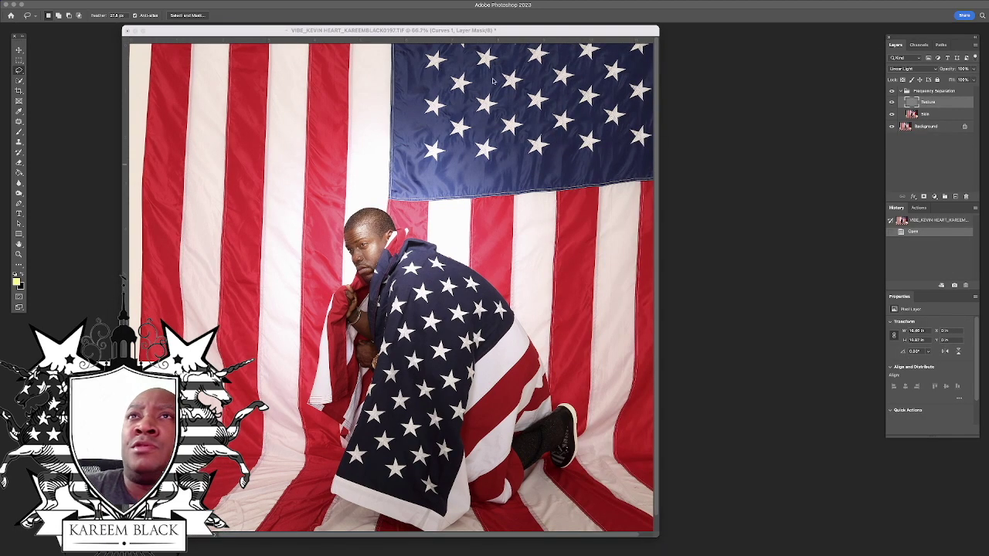
drag(500, 31, 485, 32)
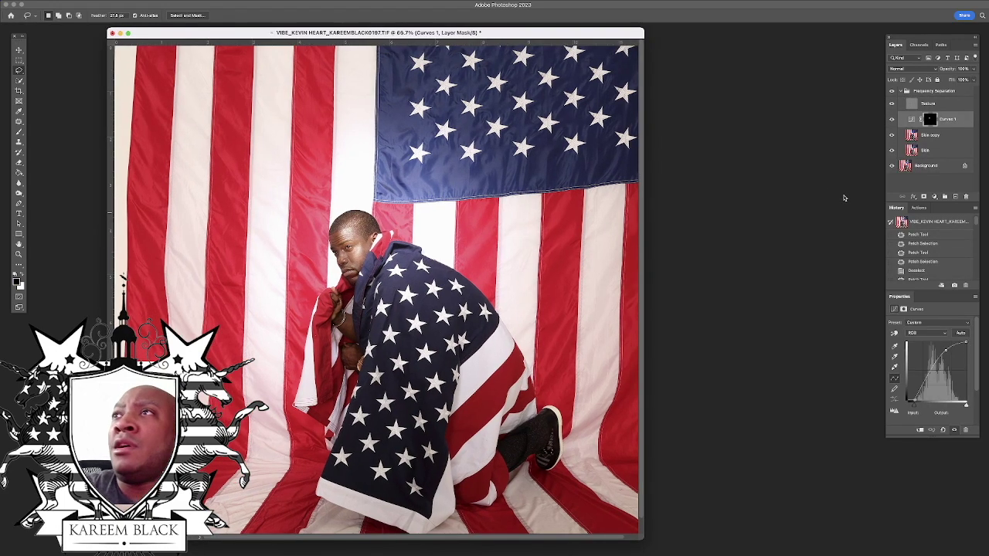
Add a Brightness/Contrast adjustment layer above Curves 1 with brightness about -11 and contrast about 46.
click(935, 197)
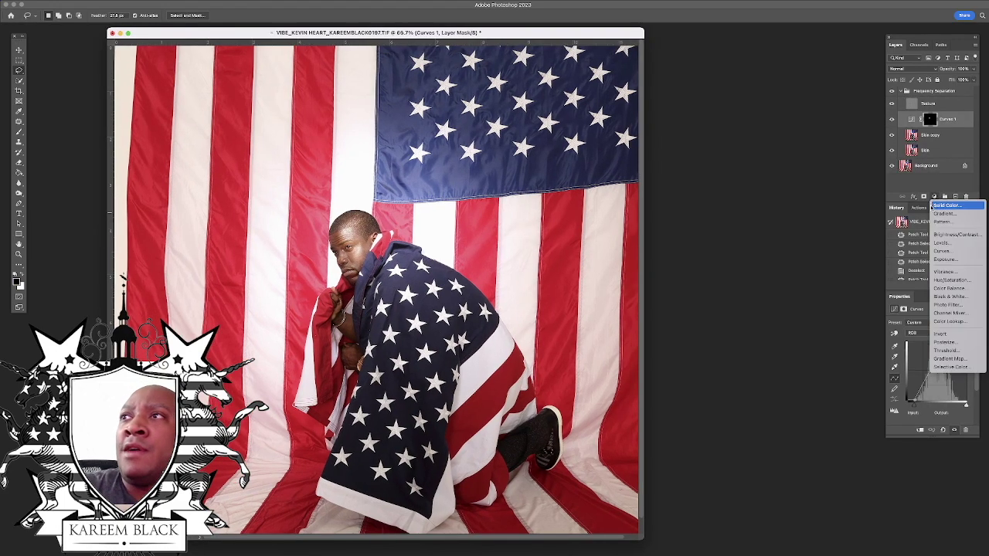
click(950, 234)
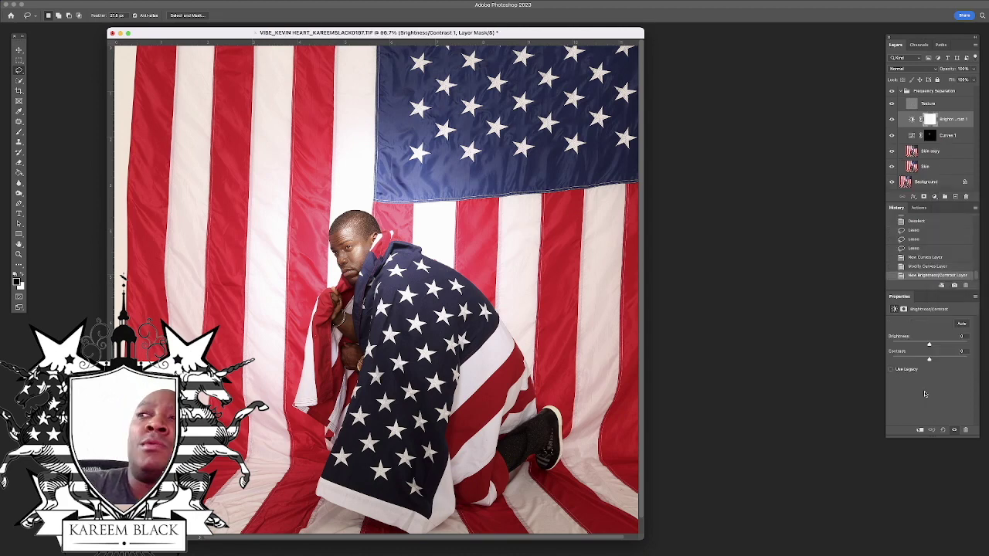
mouse_move(931, 360)
mouse_down()
mouse_move(950, 358)
mouse_move(927, 344)
mouse_up()
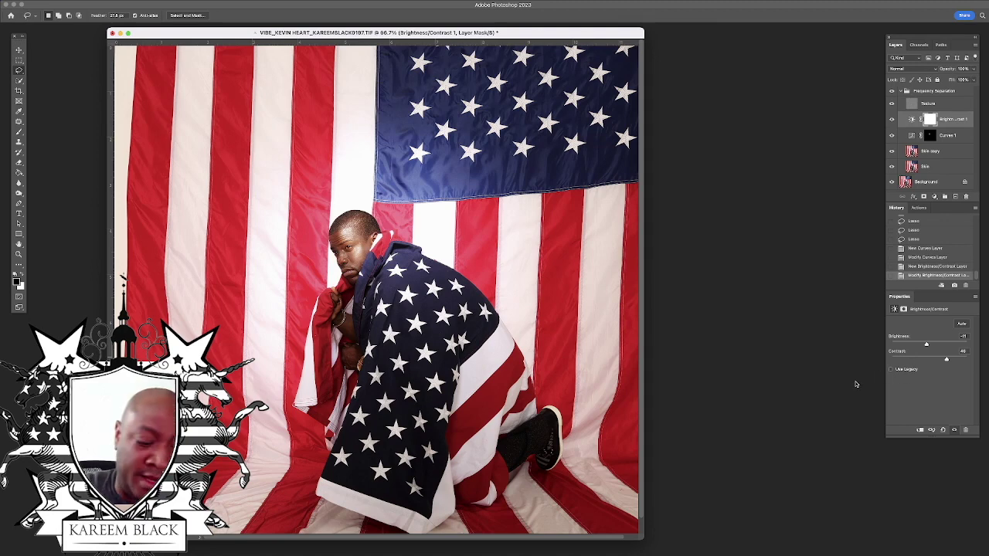
key(super+minus)
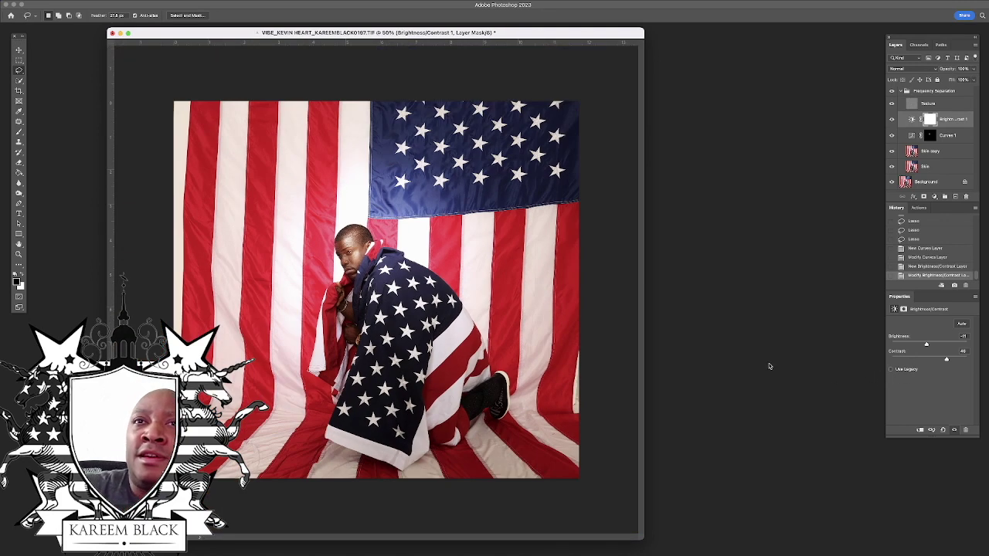
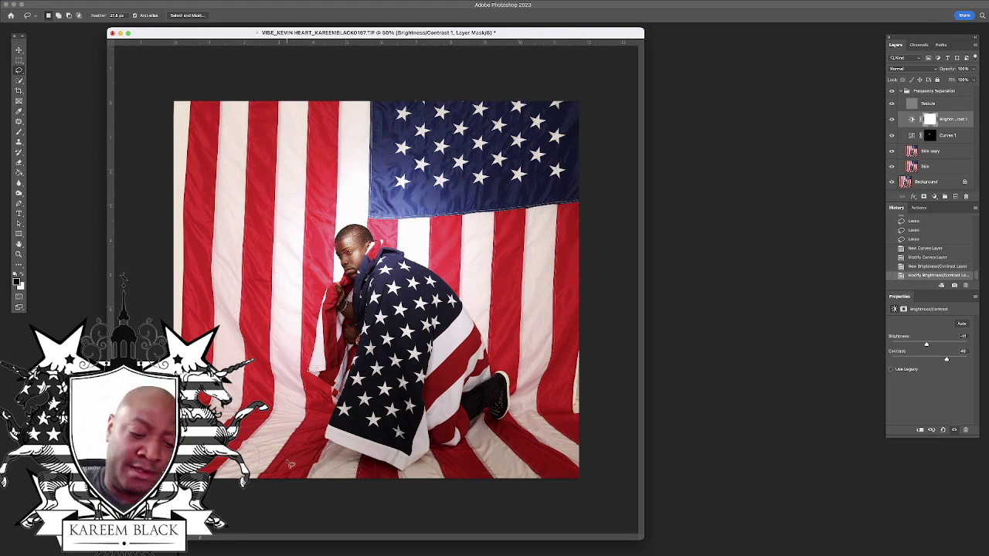
Duplicate the Texture layer within the Frequency Separation group.
key(super+plus)
key(super+plus)
key(super+plus)
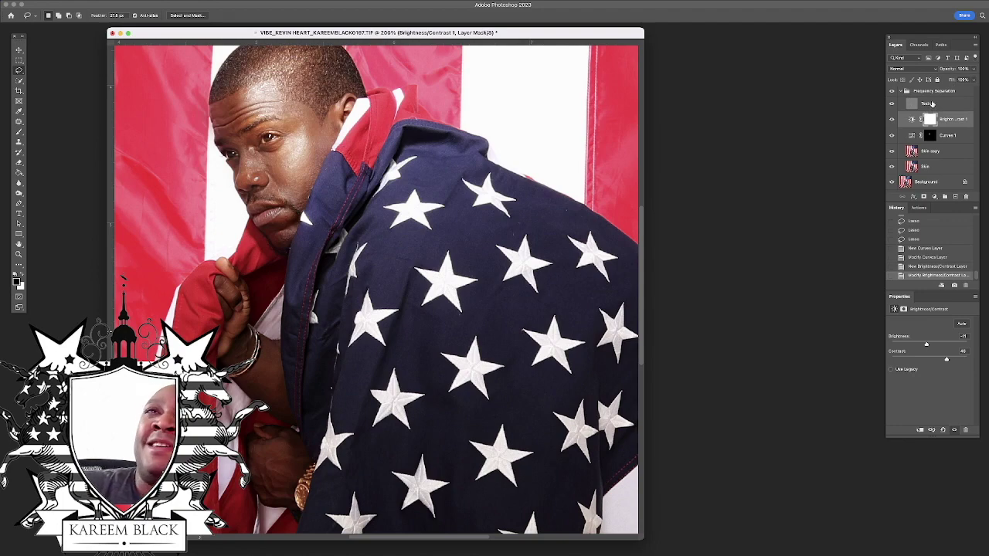
key(super+minus)
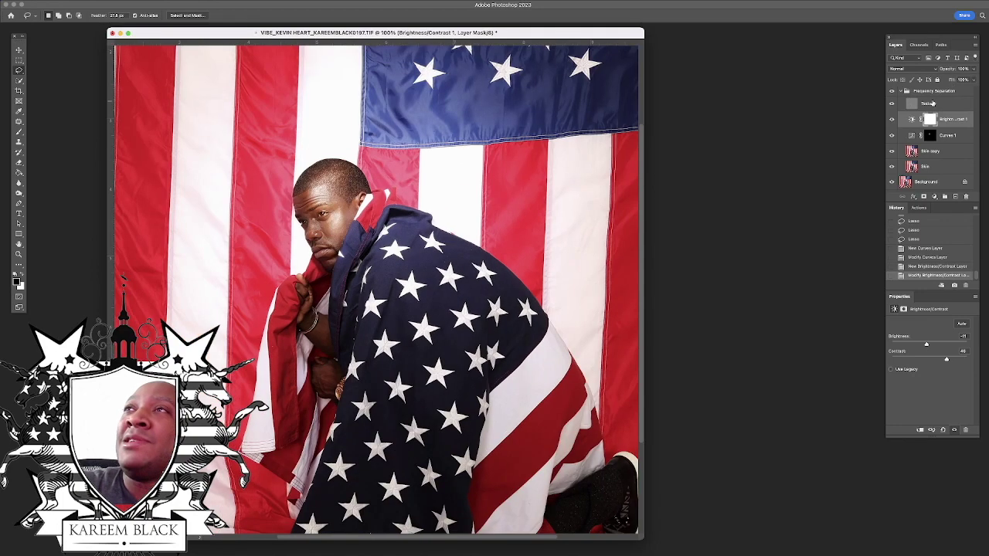
drag(930, 104, 956, 197)
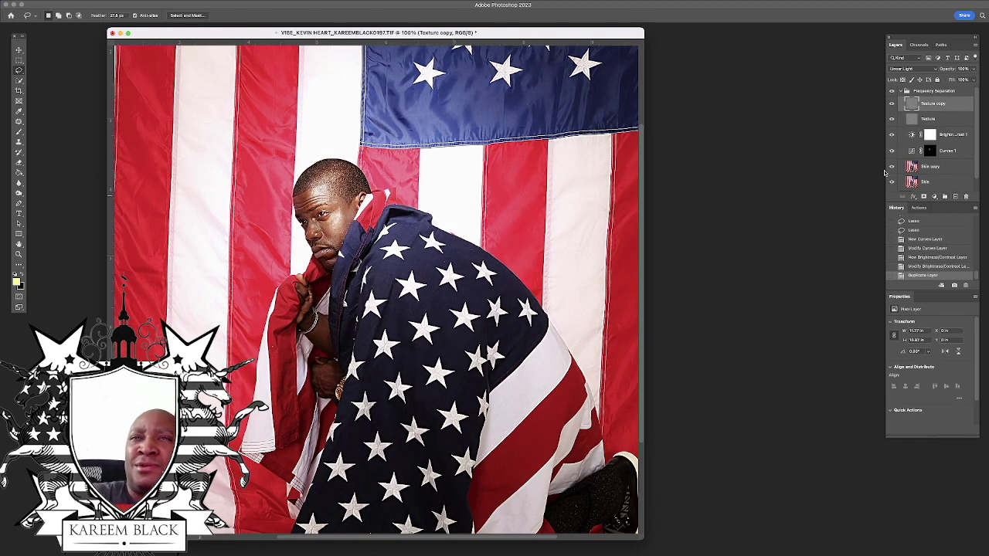
Compare the photo with and without the Texture copy layer and lower that layer's opacity to about 59%.
click(892, 105)
click(894, 106)
click(893, 107)
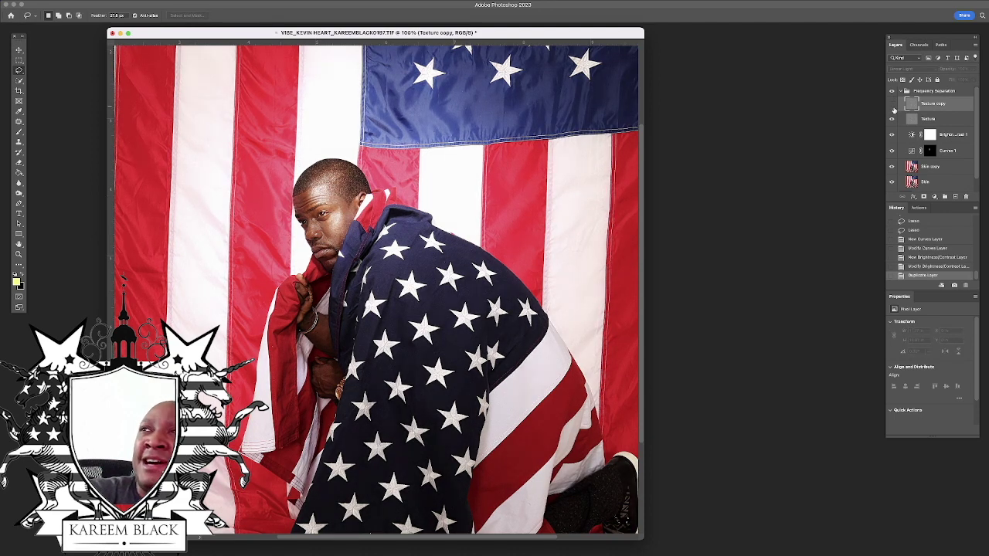
click(893, 107)
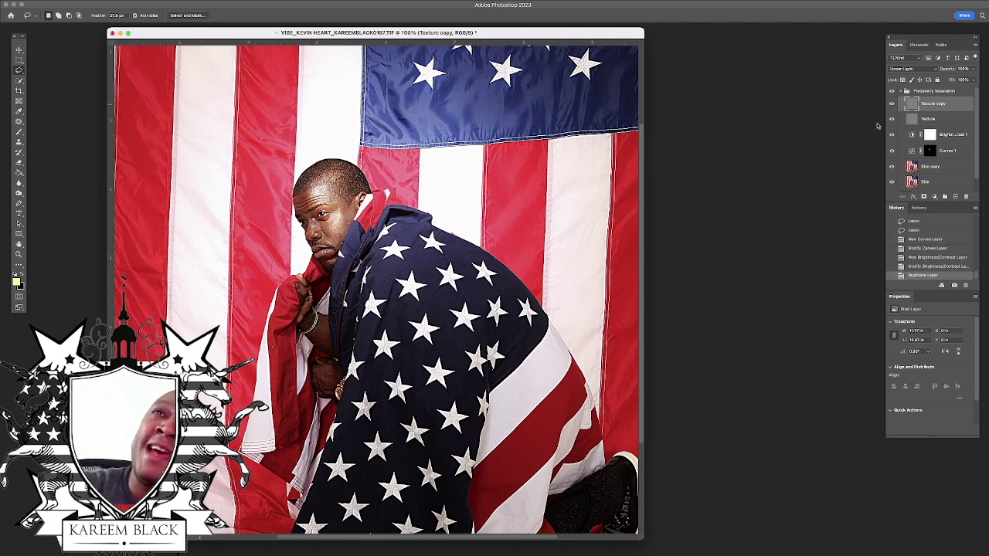
drag(954, 69, 944, 71)
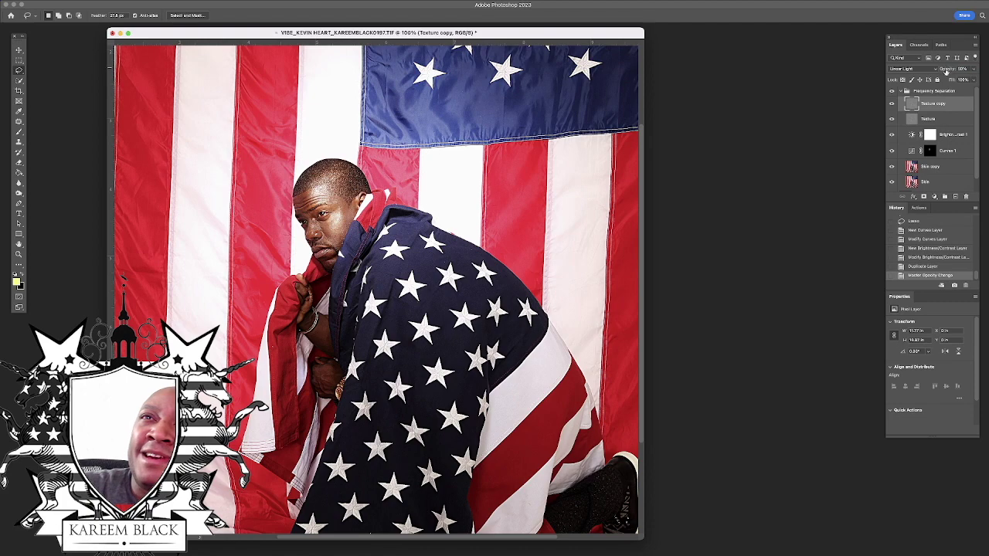
Adjust the Brightness/Contrast 1 layer to a brightness of about -17 and a contrast of about 71.
key(super+minus)
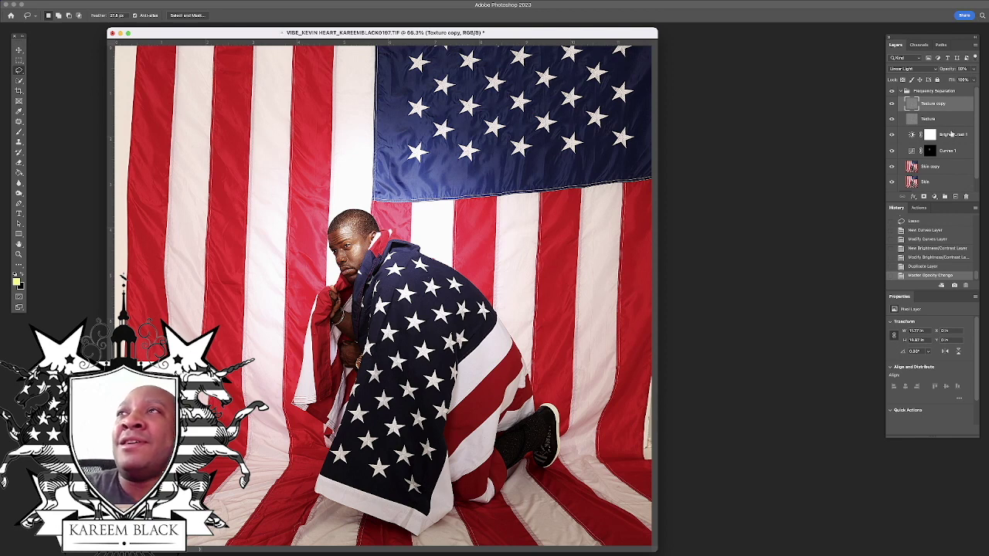
click(912, 135)
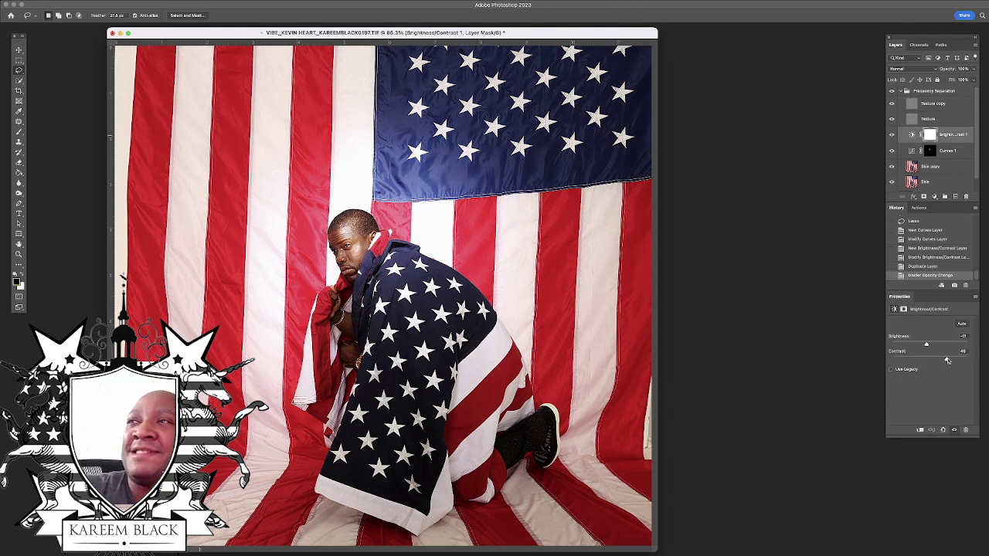
drag(954, 358, 922, 344)
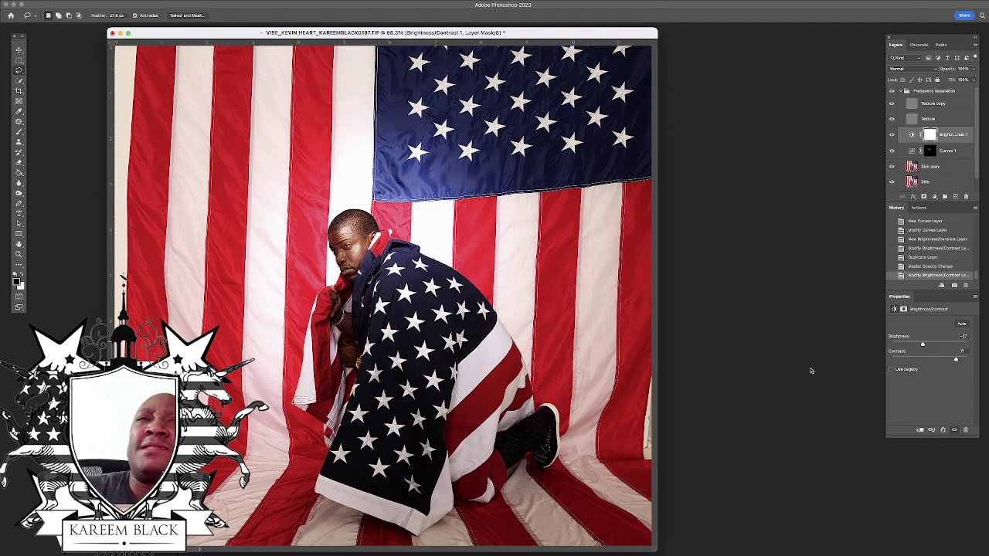
key(super+minus)
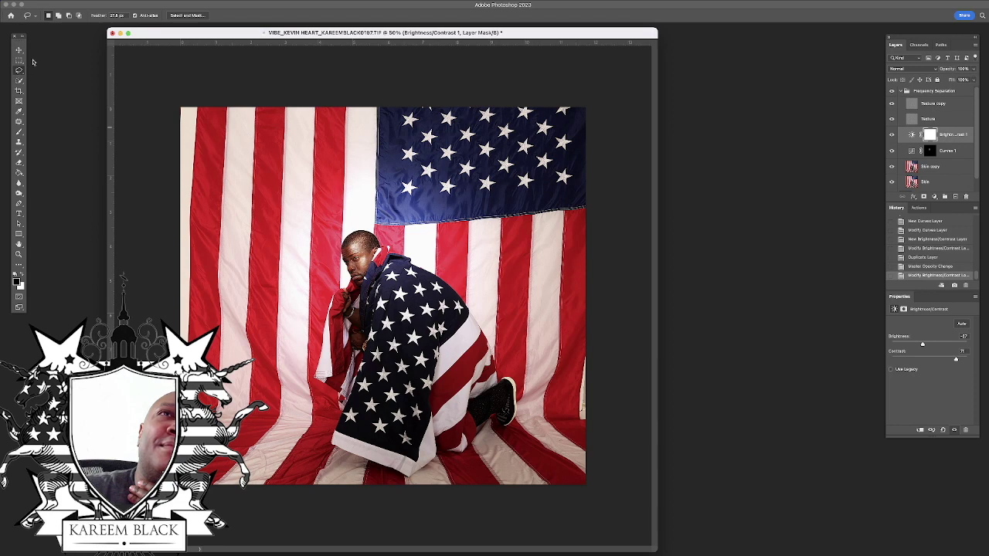
Raise the Lasso tool's feather to about 560 px for a very soft selection edge.
double_click(115, 16)
click(383, 33)
drag(100, 16, 785, 13)
drag(101, 17, 114, 17)
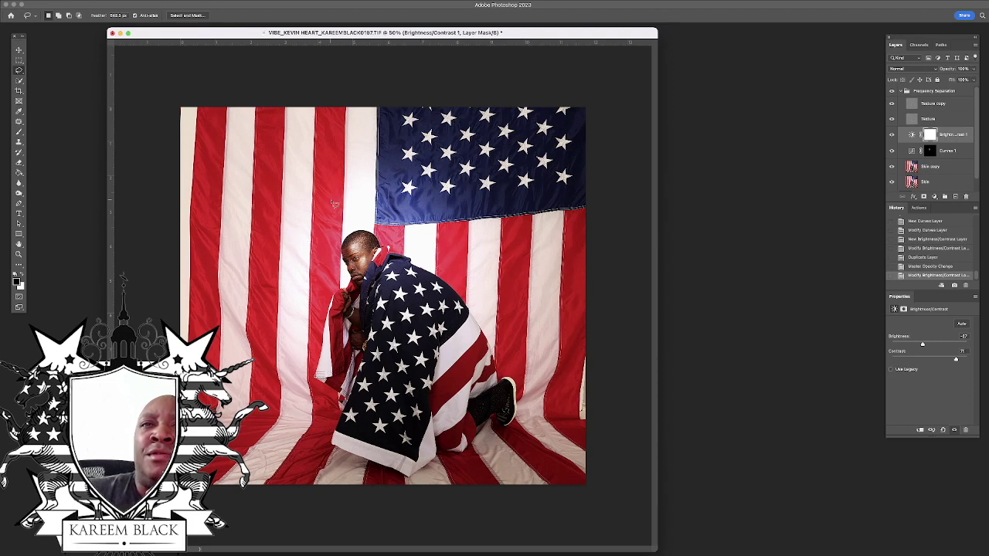
Outline a broad oval around the whole kneeling figure with the feathered Lasso, extending its upper, outer and lower edges.
mouse_move(353, 206)
mouse_down()
mouse_move(287, 261)
mouse_move(264, 345)
mouse_move(278, 454)
mouse_move(340, 524)
mouse_move(490, 551)
mouse_move(621, 496)
mouse_move(600, 441)
mouse_move(463, 269)
mouse_move(323, 175)
mouse_move(264, 260)
mouse_up()
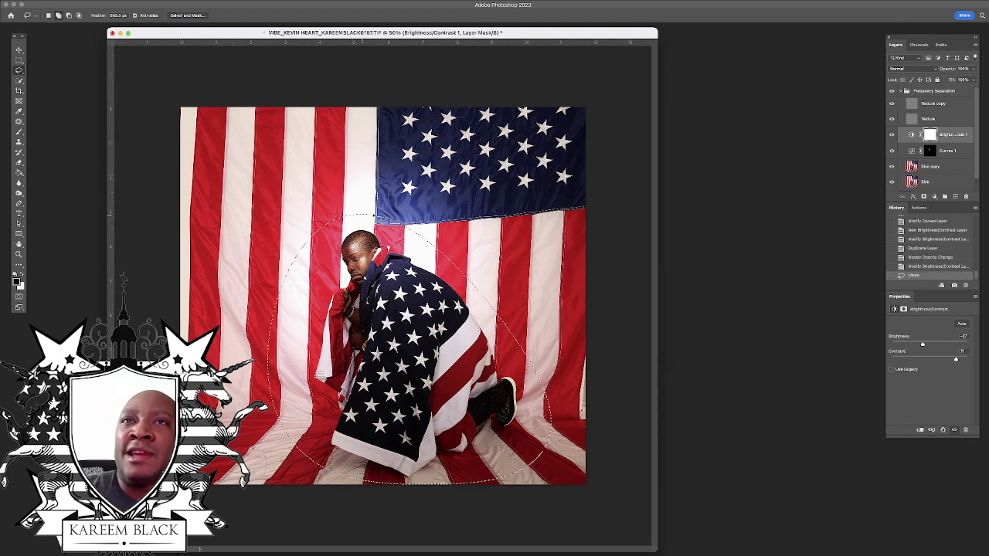
mouse_move(460, 240)
mouse_down()
mouse_move(534, 334)
mouse_move(553, 414)
mouse_up()
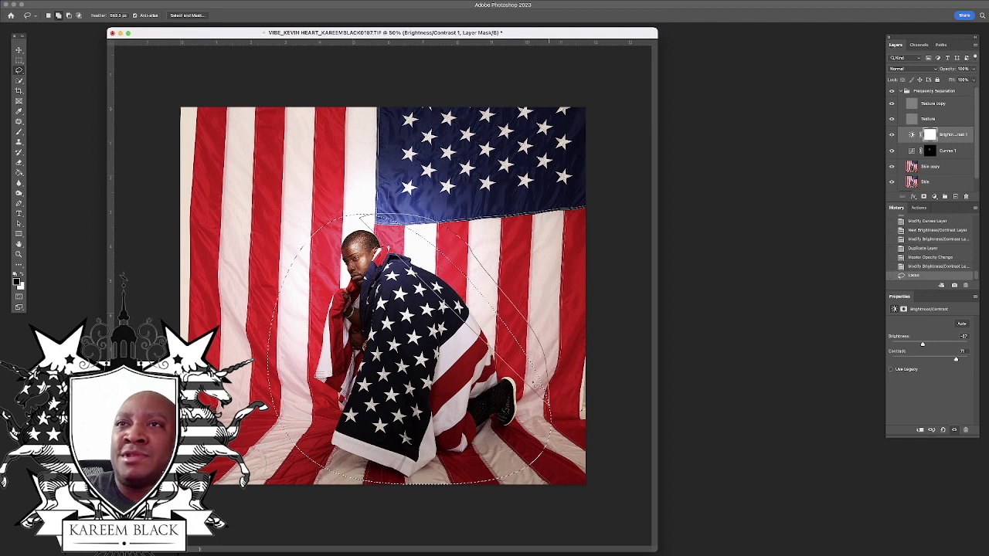
mouse_move(399, 229)
mouse_down()
mouse_move(502, 266)
mouse_move(530, 344)
mouse_up()
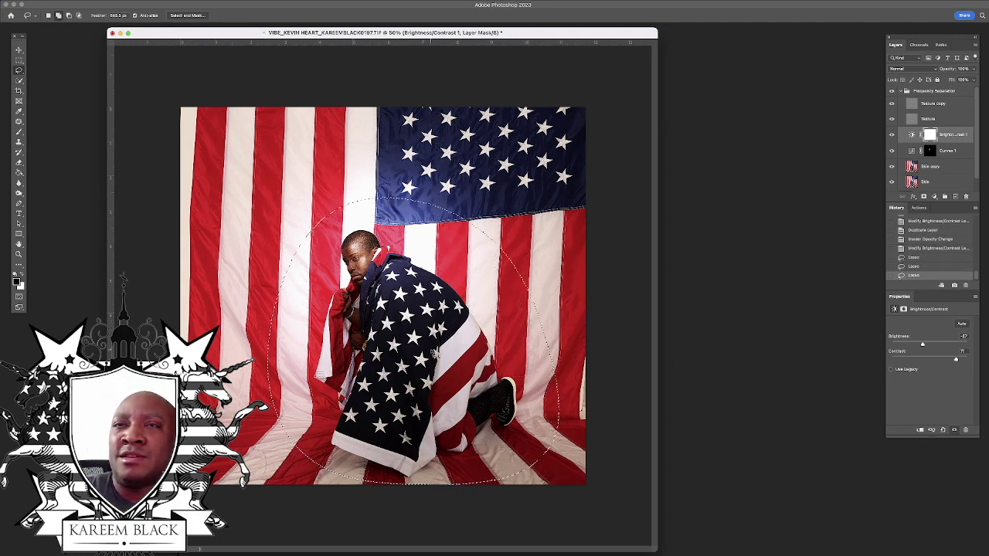
mouse_move(417, 203)
mouse_down()
mouse_move(505, 226)
mouse_move(548, 293)
mouse_move(550, 326)
mouse_up()
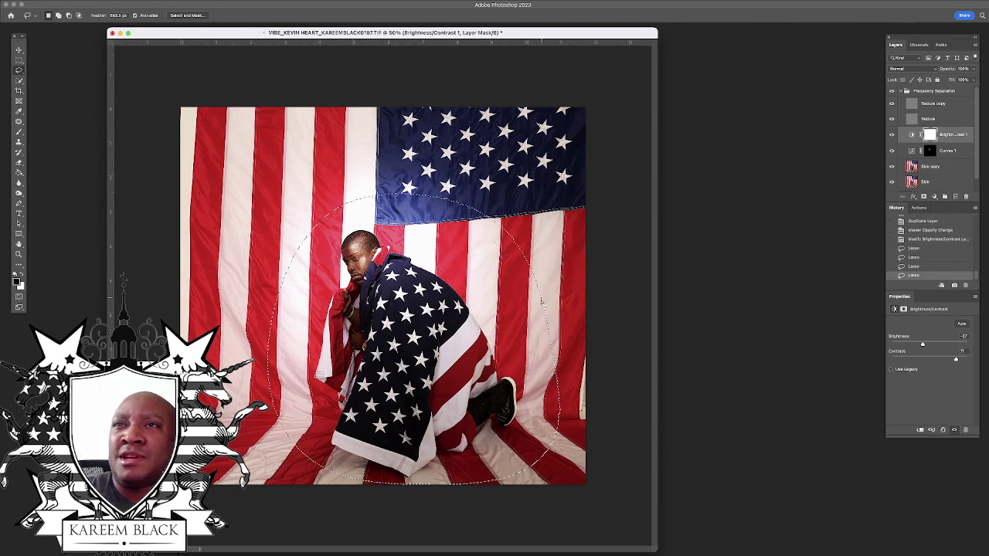
mouse_move(531, 274)
mouse_down()
mouse_move(556, 316)
mouse_move(548, 398)
mouse_move(572, 414)
mouse_move(594, 505)
mouse_move(564, 421)
mouse_up()
drag(514, 516, 545, 536)
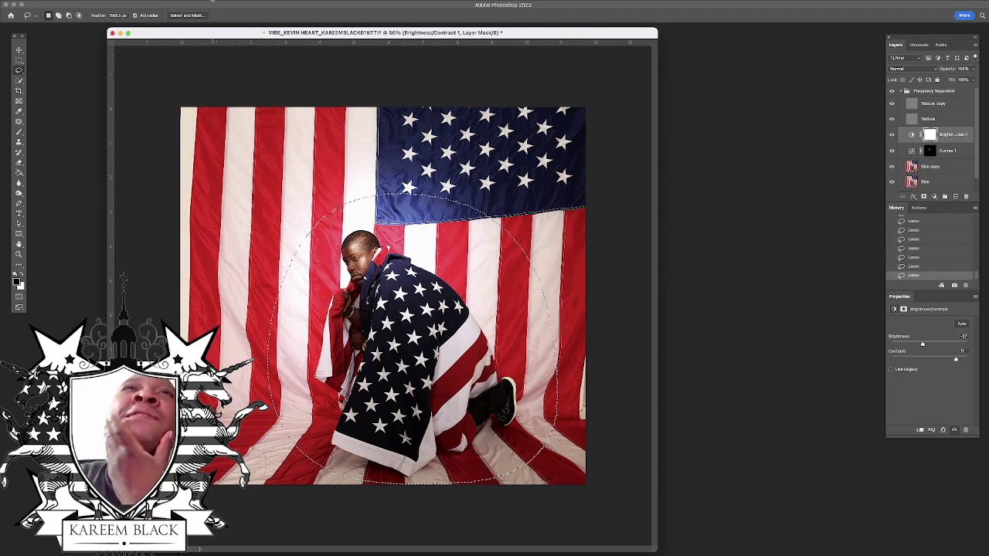
Invert the selection to cover the surrounding backdrop and add a Curves adjustment layer masked to it.
click(199, 0)
mouse_move(157, 1)
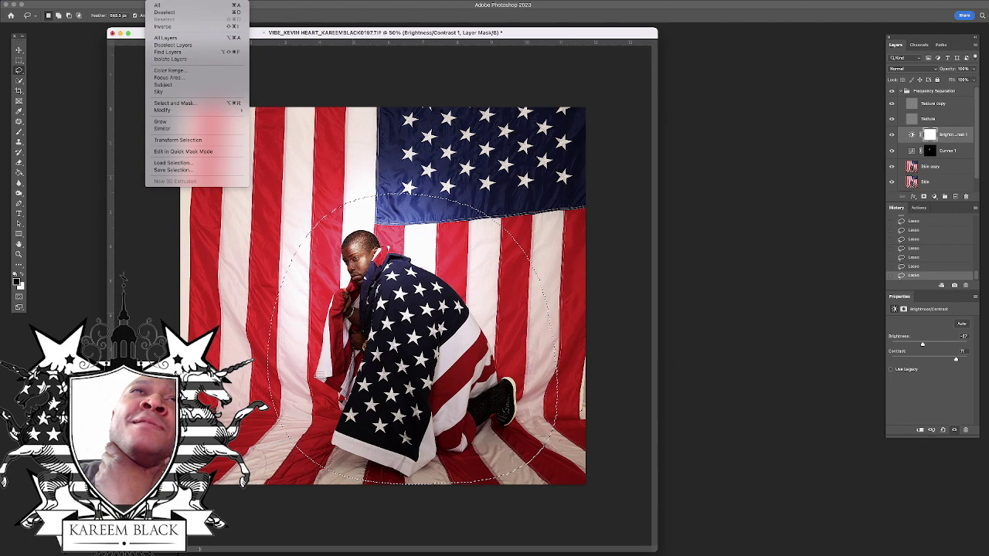
click(182, 28)
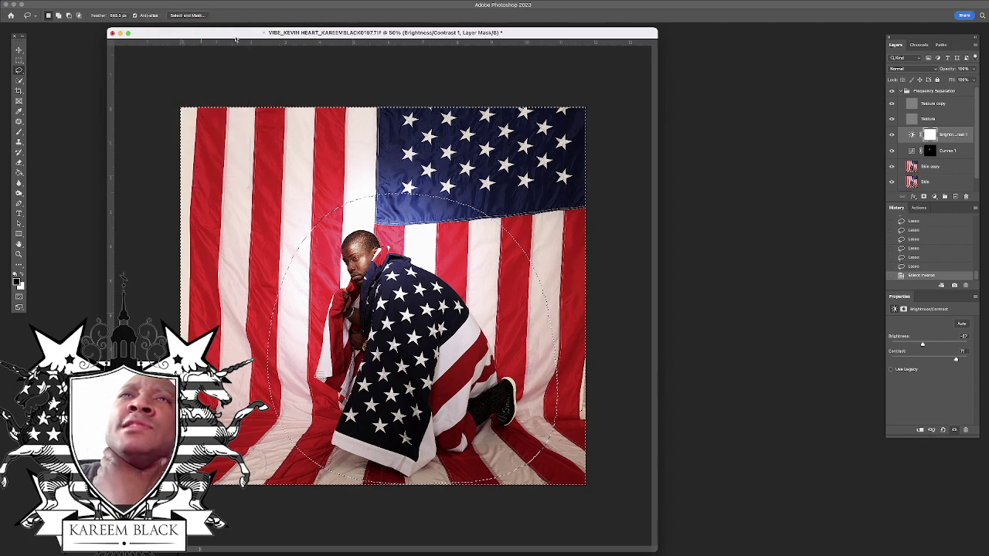
click(934, 198)
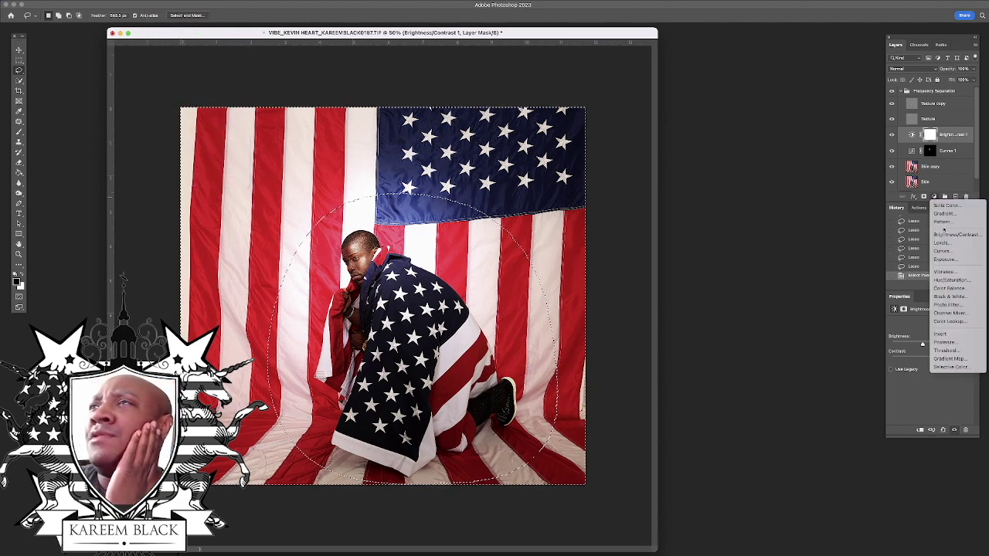
click(946, 251)
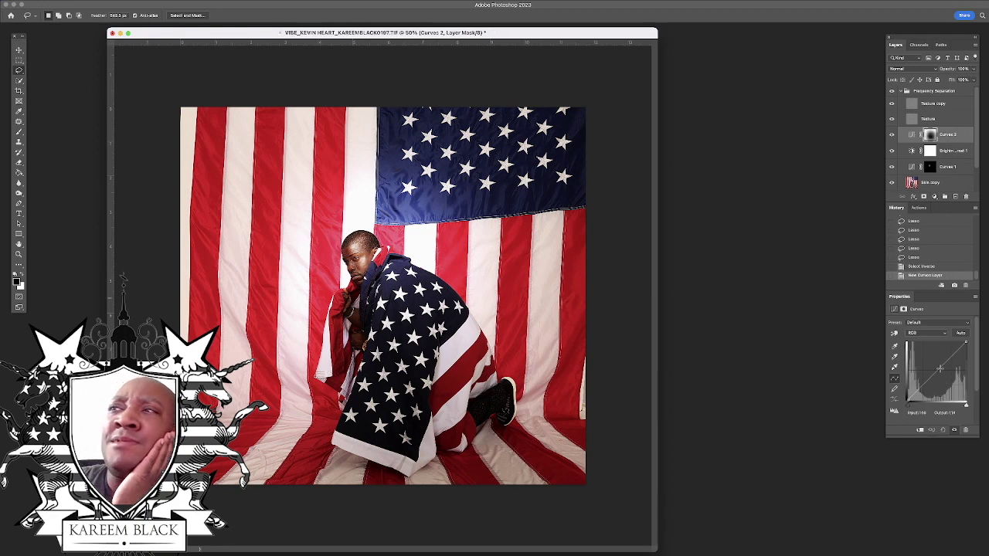
Pull the new curve down to darken the outer backdrop, with the point at input about 210 and output about 127.
drag(943, 368, 958, 374)
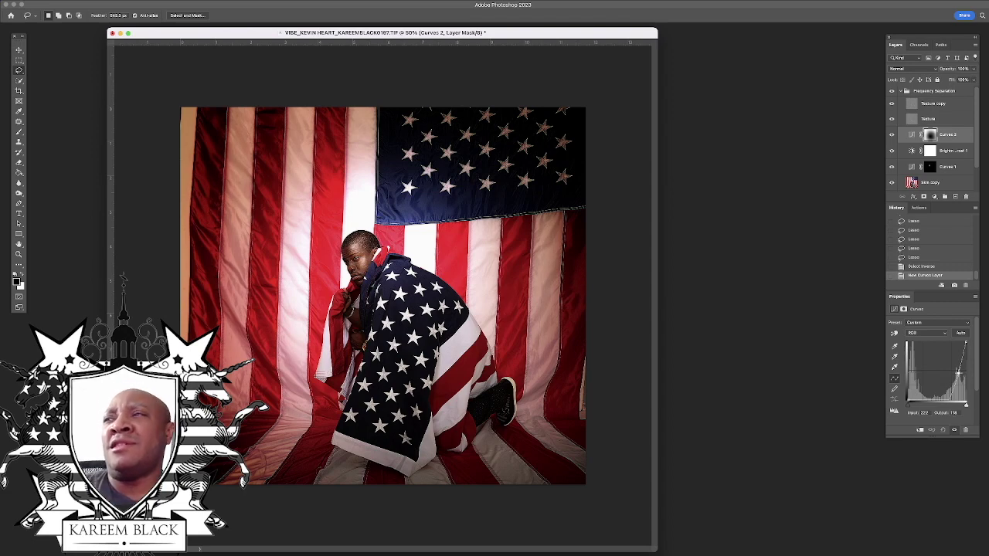
drag(958, 374, 959, 374)
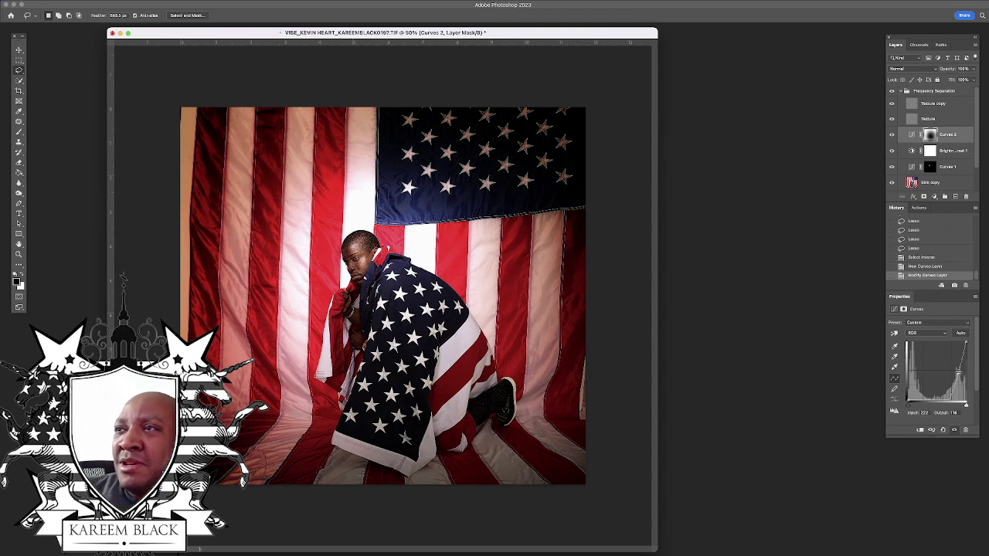
drag(958, 373, 955, 371)
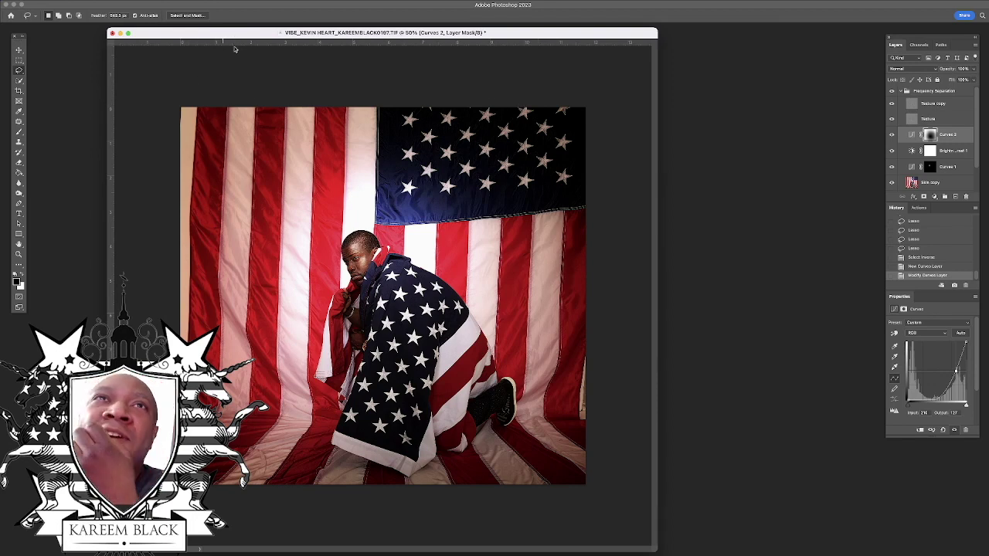
Automatically select the kneeling subject on the Skin copy layer with Select Subject.
drag(977, 161, 979, 190)
click(951, 158)
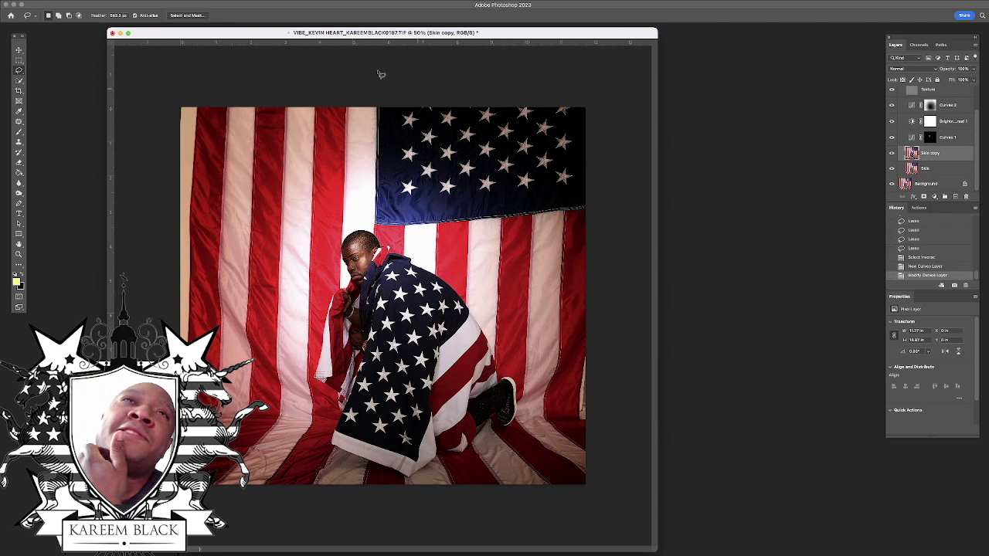
click(173, 4)
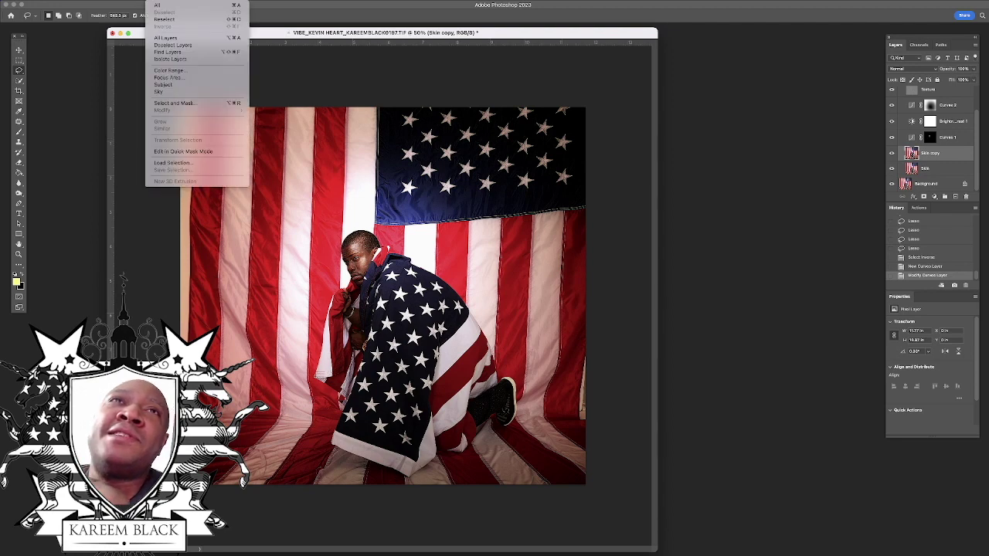
click(201, 85)
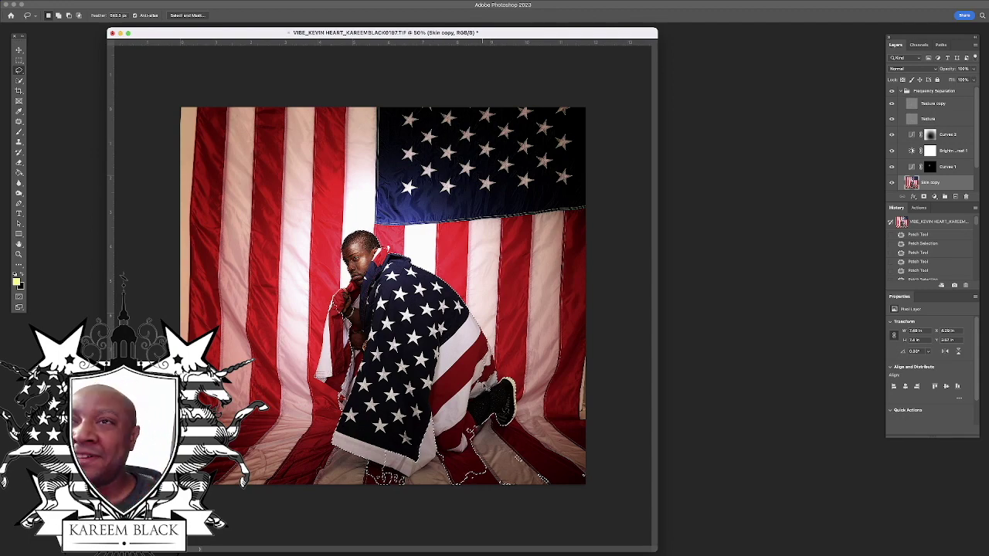
Examine the edges of the subject selection up close around the leg, shoe, head and hands.
key(super+plus)
key(super+plus)
key(super+plus)
drag(539, 413, 204, 218)
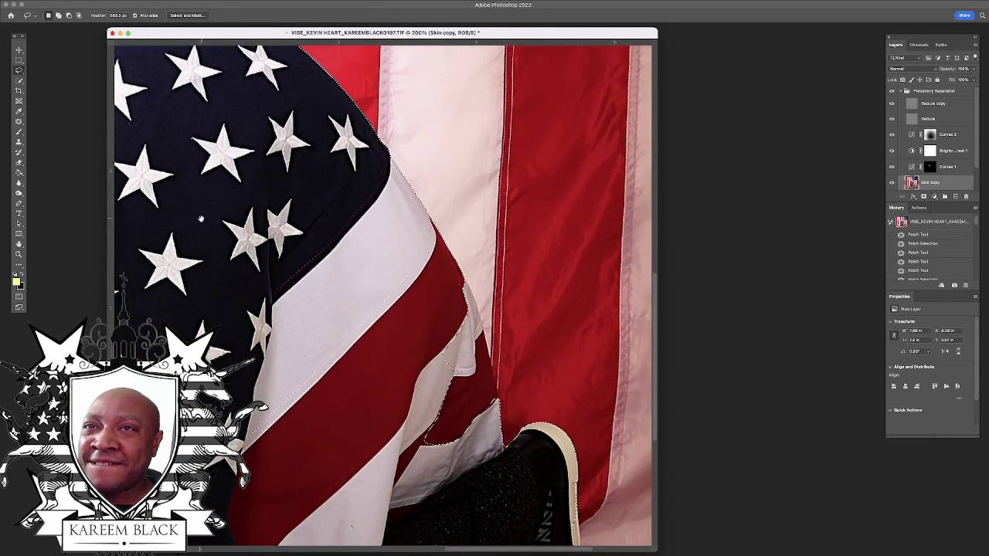
mouse_move(387, 344)
mouse_down()
mouse_move(846, 547)
mouse_move(848, 555)
mouse_move(832, 555)
mouse_up()
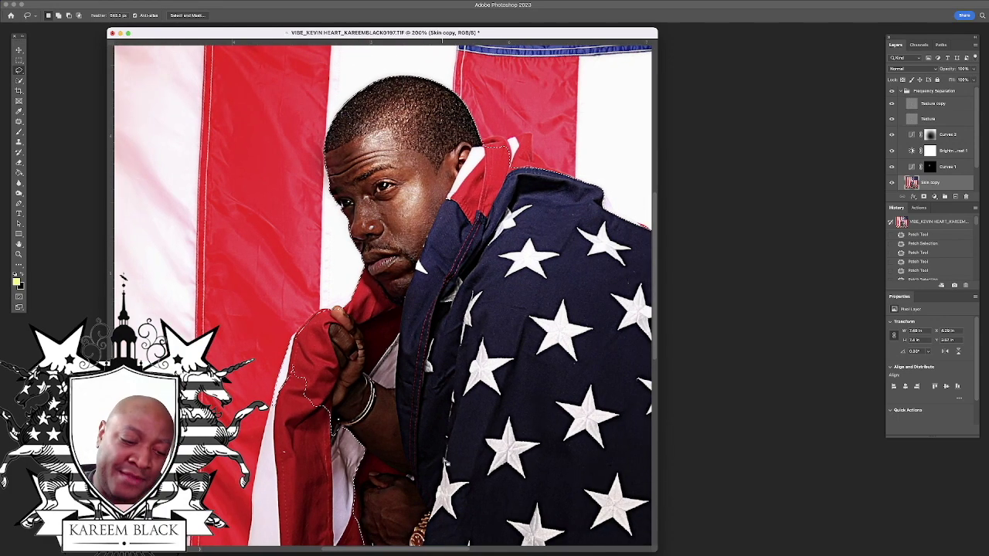
key(super+minus)
key(super+minus)
key(super+minus)
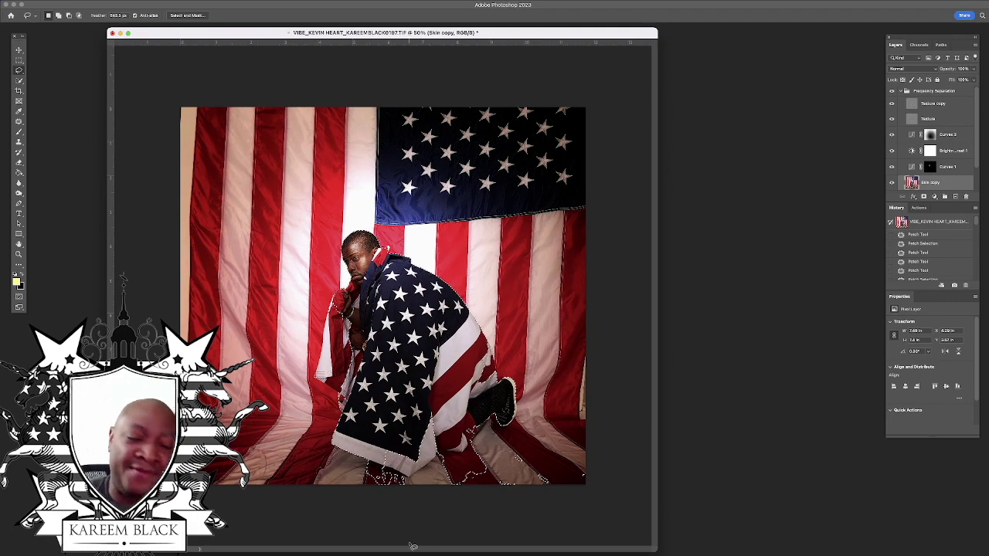
Try to correct the subject selection with the Lasso along the flag's rear edge, around the striped folds above the shoe.
key(super+equal)
key(super+equal)
drag(552, 460, 431, 284)
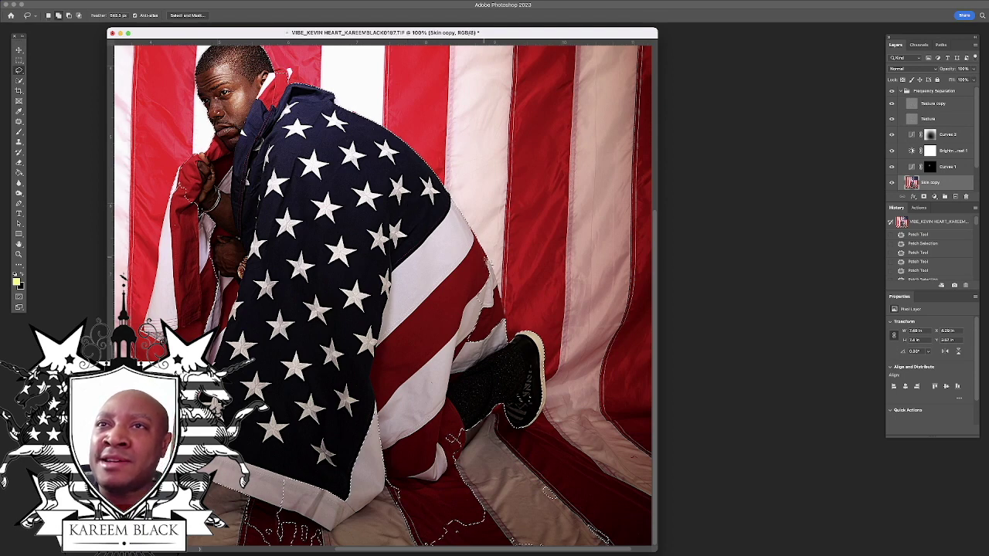
mouse_move(504, 304)
mouse_down()
mouse_move(510, 330)
mouse_move(463, 309)
mouse_move(501, 299)
mouse_up()
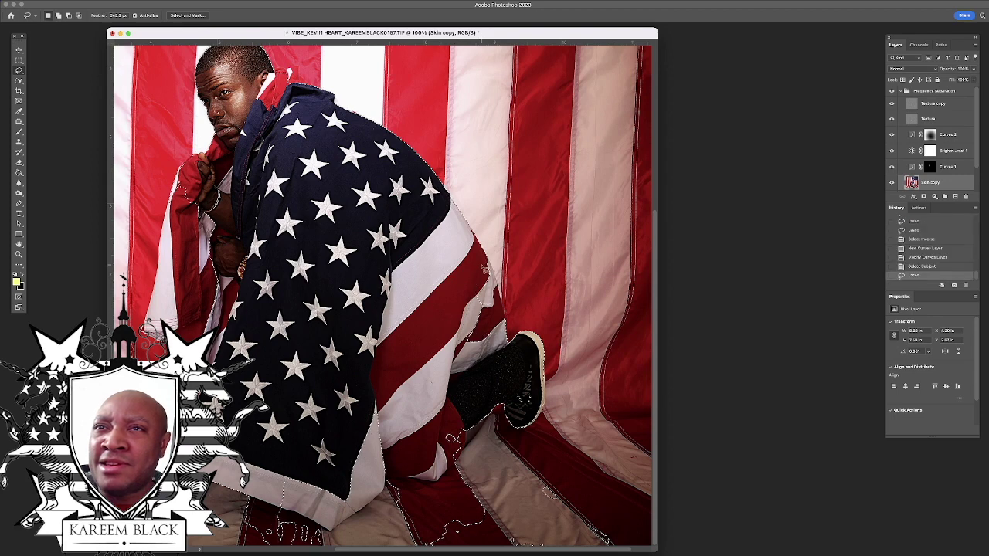
mouse_move(474, 346)
mouse_down()
mouse_move(438, 314)
mouse_move(467, 340)
mouse_up()
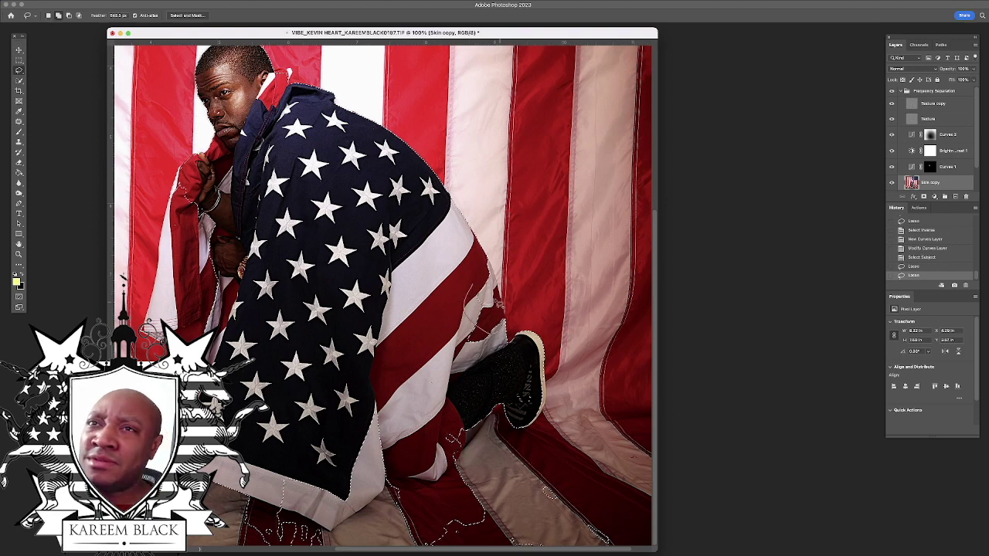
drag(500, 303, 507, 311)
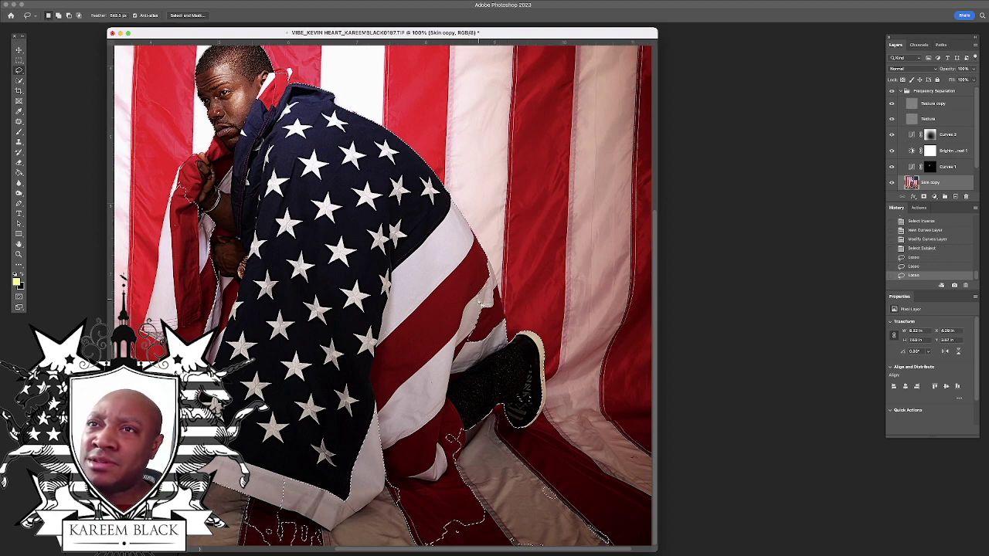
mouse_move(456, 287)
mouse_down()
mouse_move(457, 345)
mouse_move(480, 361)
mouse_move(457, 293)
mouse_up()
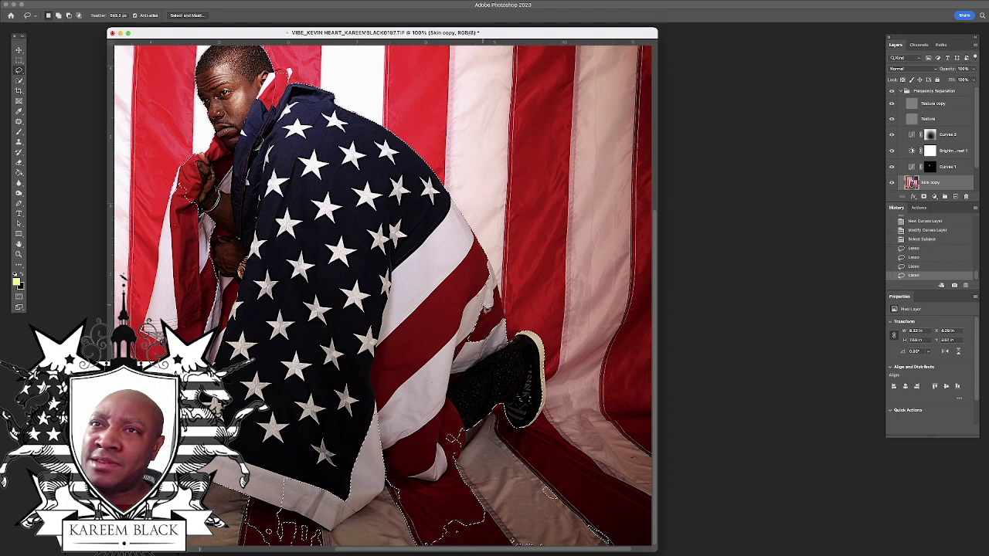
click(20, 59)
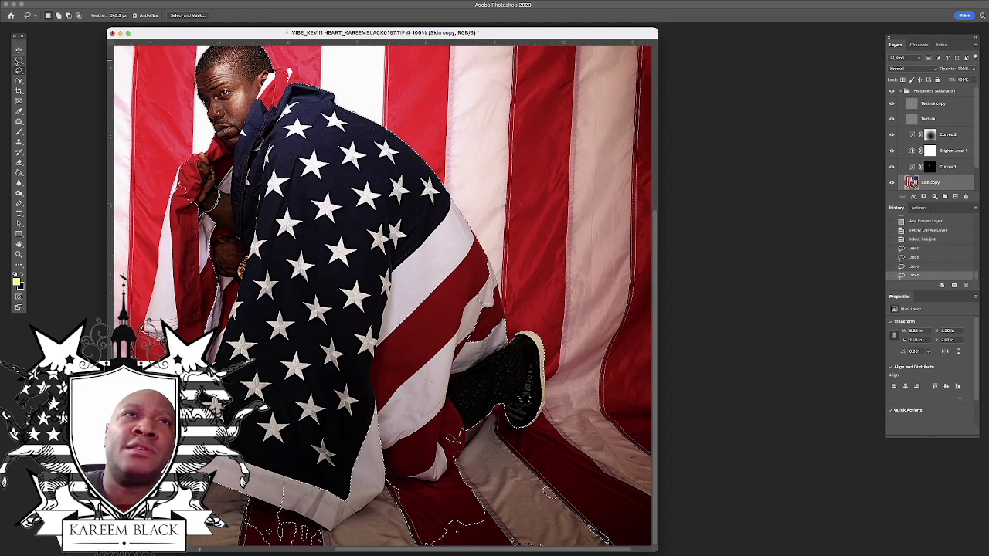
click(20, 70)
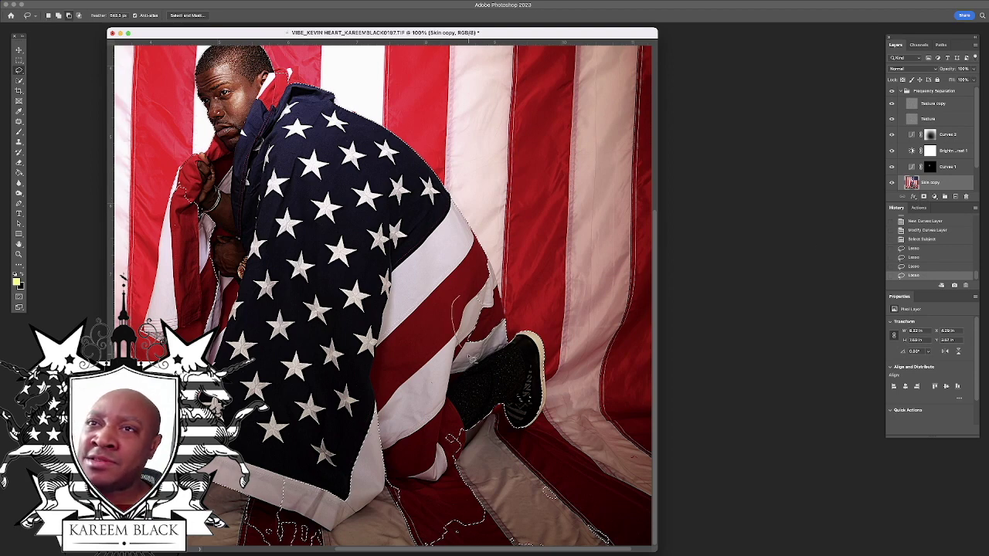
drag(456, 298, 483, 286)
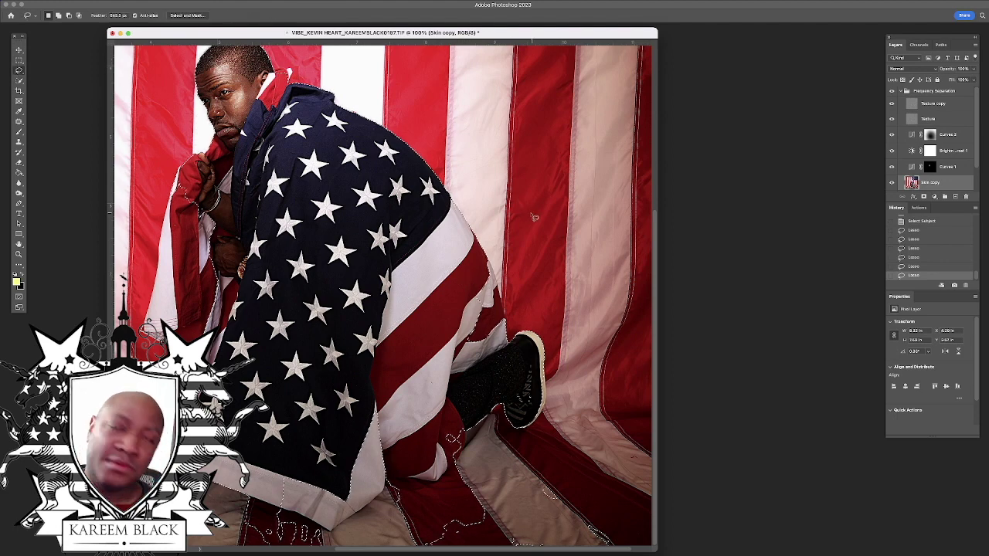
mouse_move(470, 296)
mouse_down()
mouse_move(498, 355)
mouse_move(468, 292)
mouse_up()
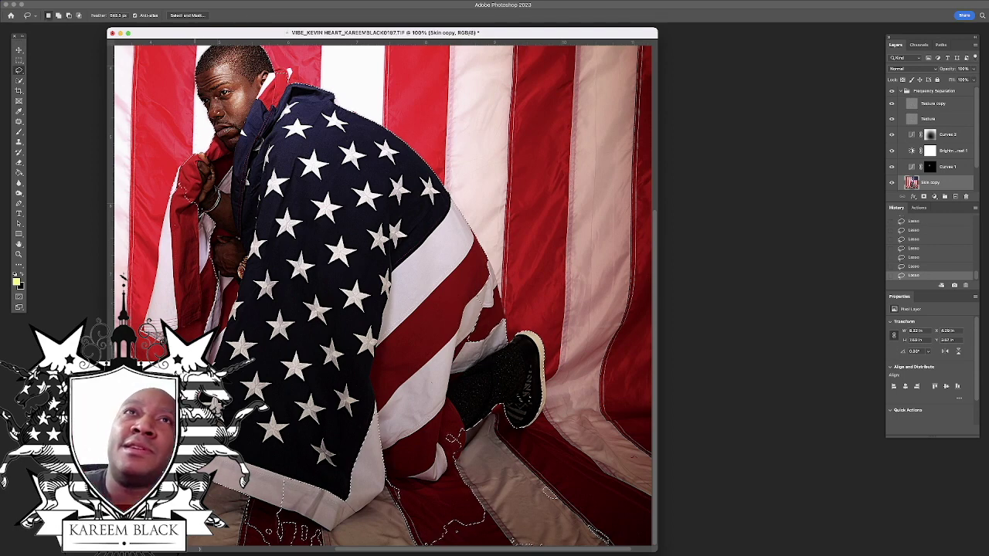
Deselect the kneeling subject.
click(164, 4)
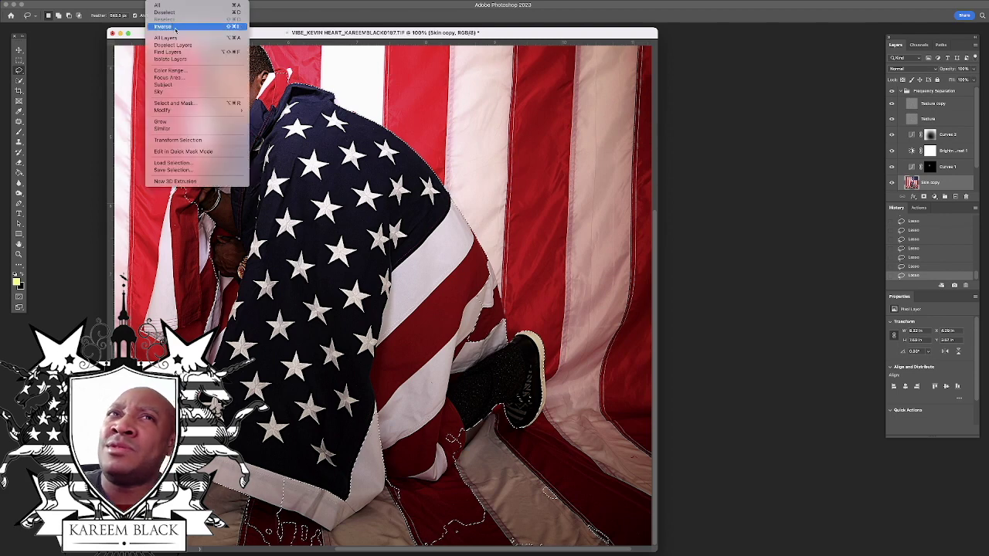
click(268, 37)
key(super+d)
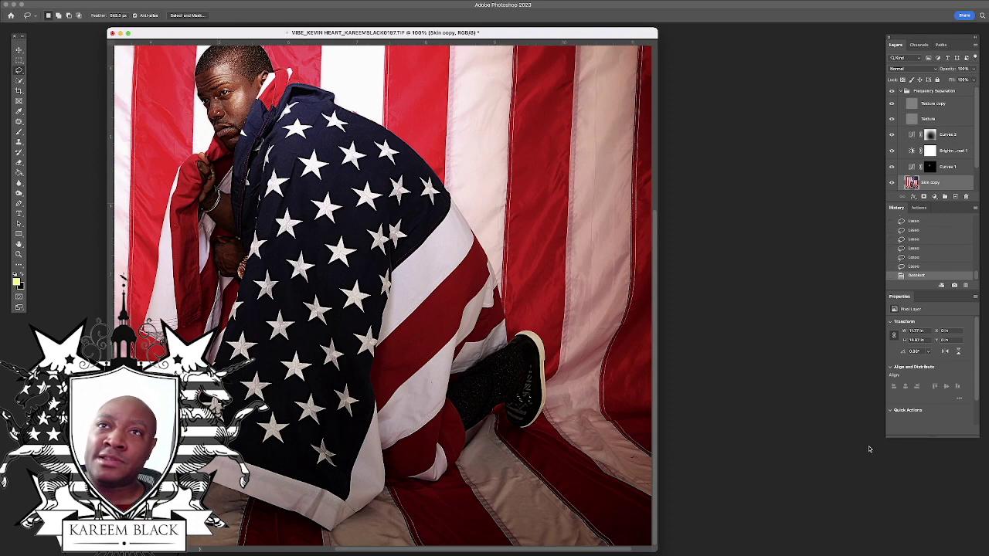
Select patches of the draped flag on the collar, shoulder, back and leg using the Lasso with a 70 px feather.
key(super+minus)
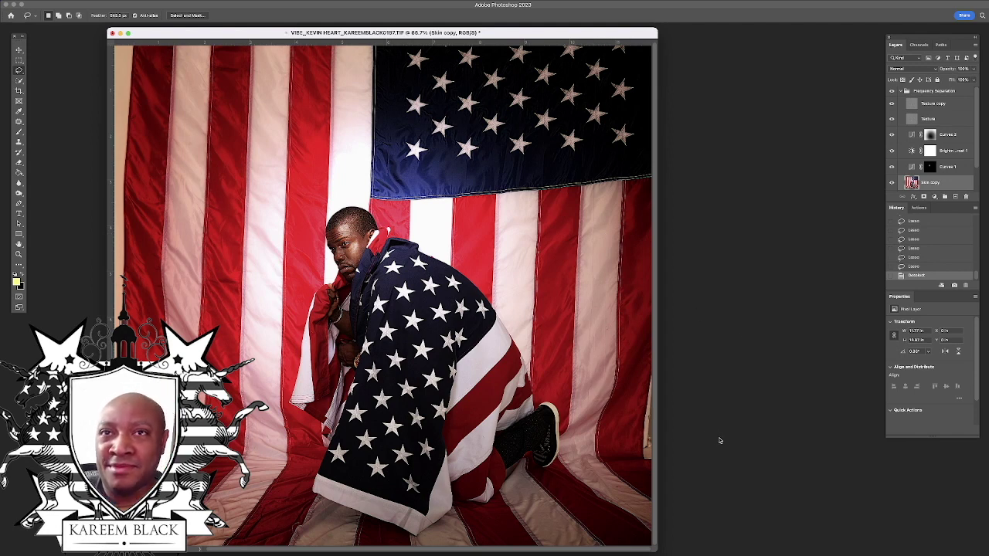
click(118, 15)
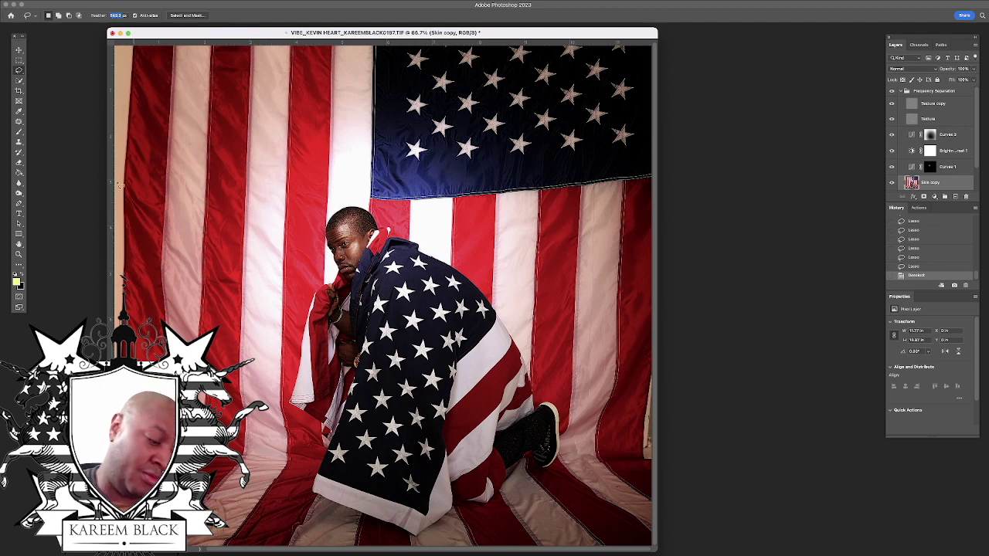
text(70)
key(Return)
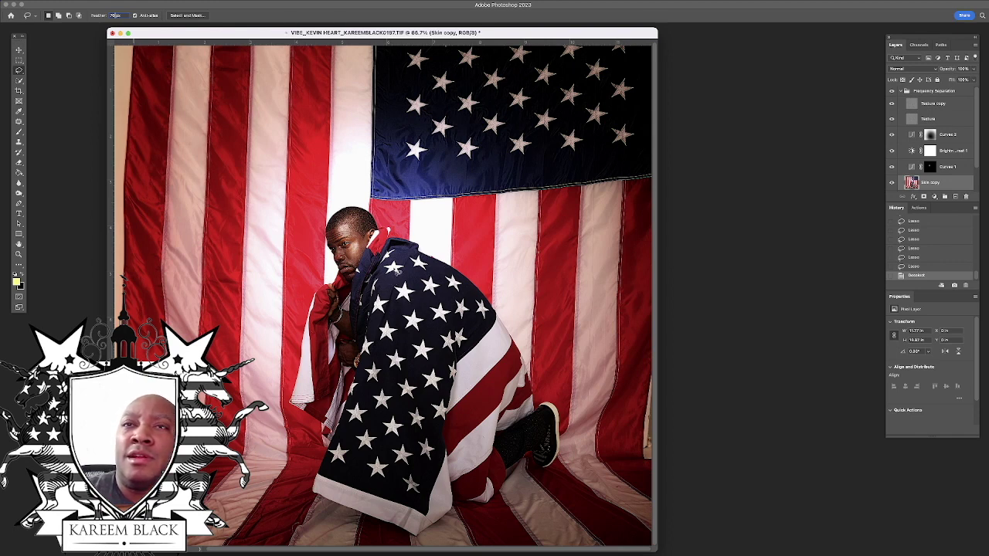
mouse_move(393, 302)
mouse_down()
mouse_move(434, 364)
mouse_move(438, 298)
mouse_move(338, 296)
mouse_move(371, 355)
mouse_up()
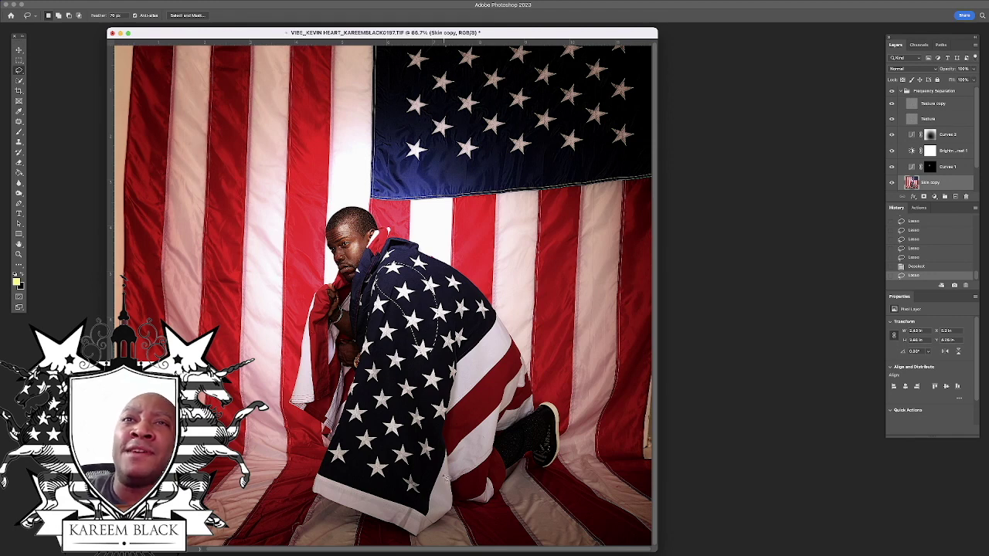
mouse_move(379, 283)
mouse_down()
mouse_move(408, 254)
mouse_move(419, 271)
mouse_up()
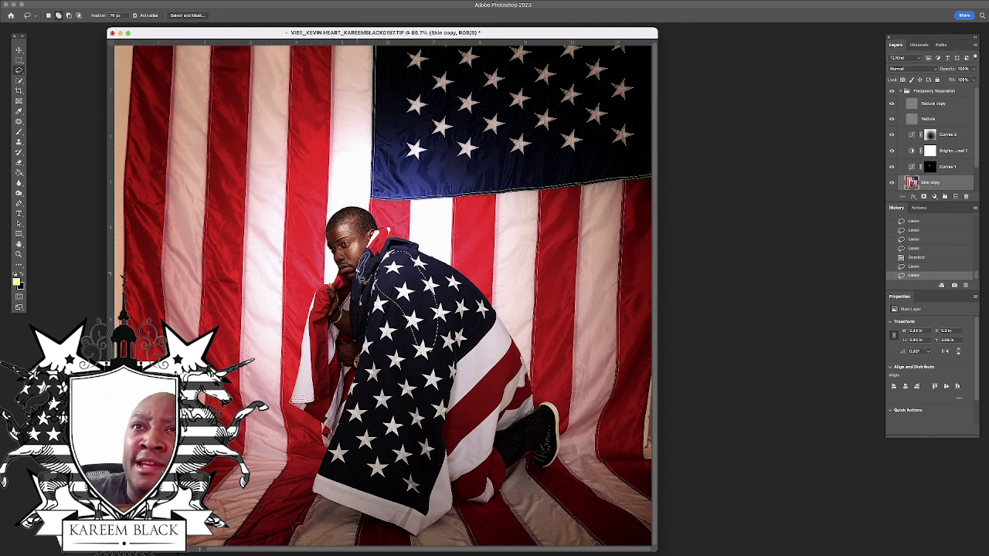
mouse_move(362, 262)
mouse_down()
mouse_move(394, 270)
mouse_move(363, 266)
mouse_move(374, 267)
mouse_up()
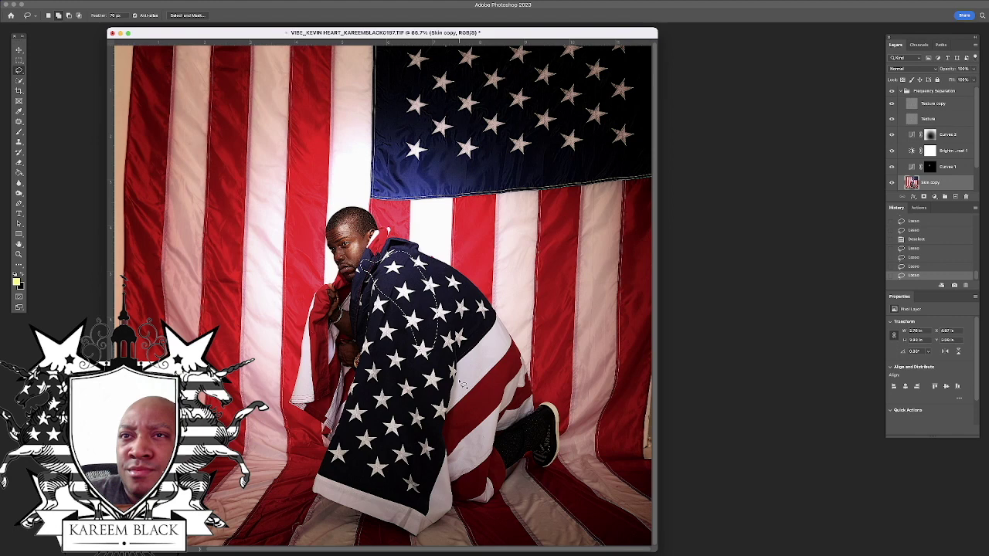
mouse_move(469, 363)
mouse_down()
mouse_move(481, 490)
mouse_move(468, 370)
mouse_move(490, 324)
mouse_move(481, 320)
mouse_move(516, 371)
mouse_move(501, 329)
mouse_move(482, 319)
mouse_move(491, 318)
mouse_up()
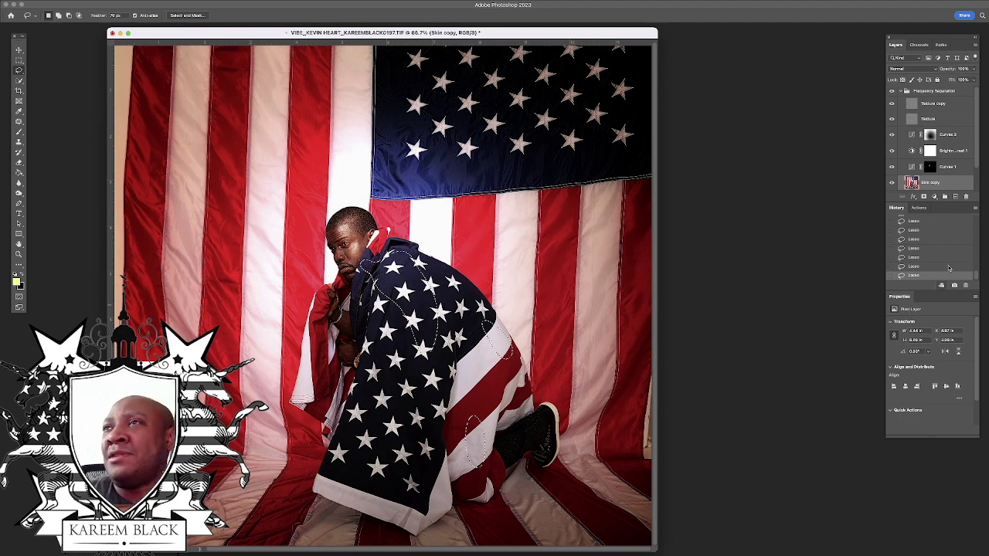
Add a Curves adjustment layer masked to the flag patches and brighten them with a point at input about 90, output about 180.
click(934, 196)
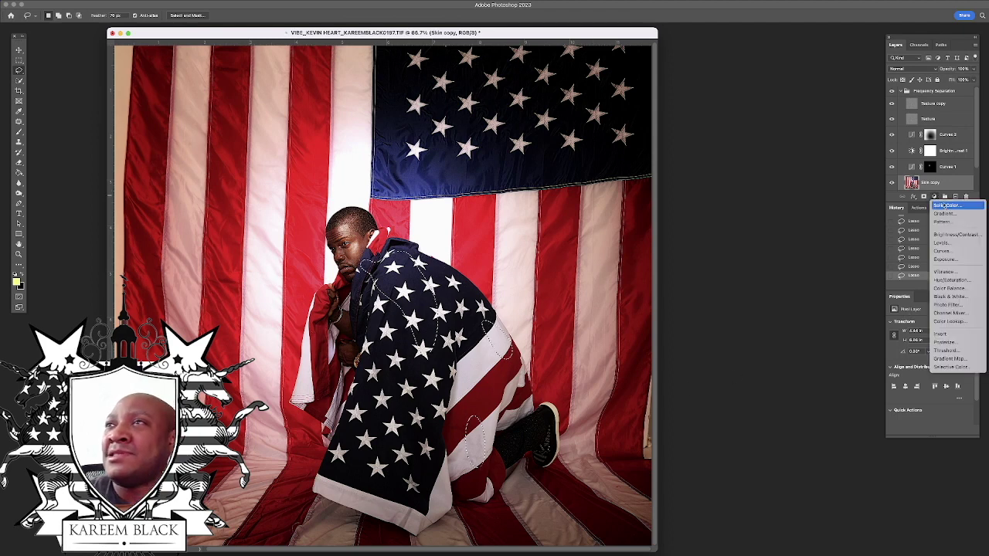
click(964, 251)
drag(938, 364, 928, 358)
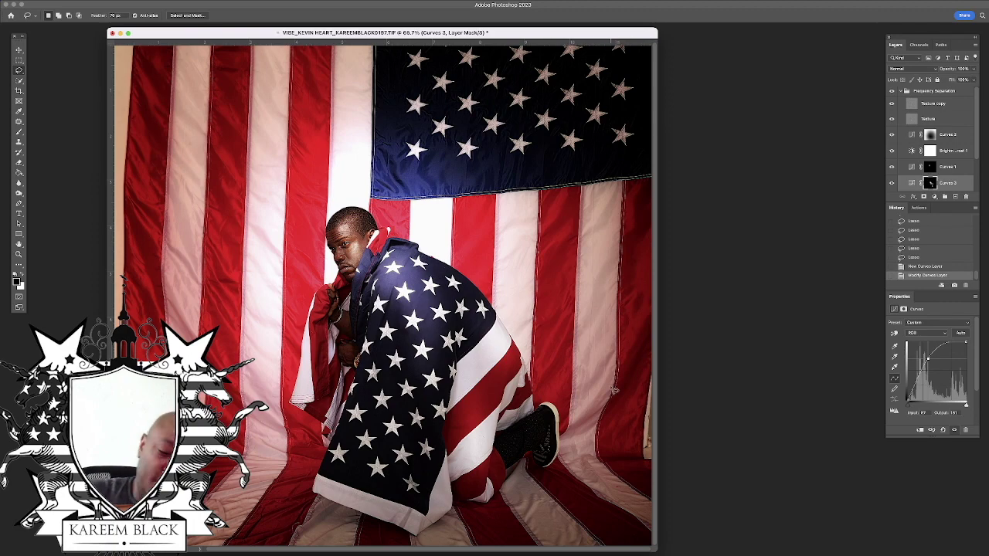
Crop the photo to a rectangular selection about 11.2 by 11 in that trims the bare wall at the side edges, and deselect.
key(super+minus)
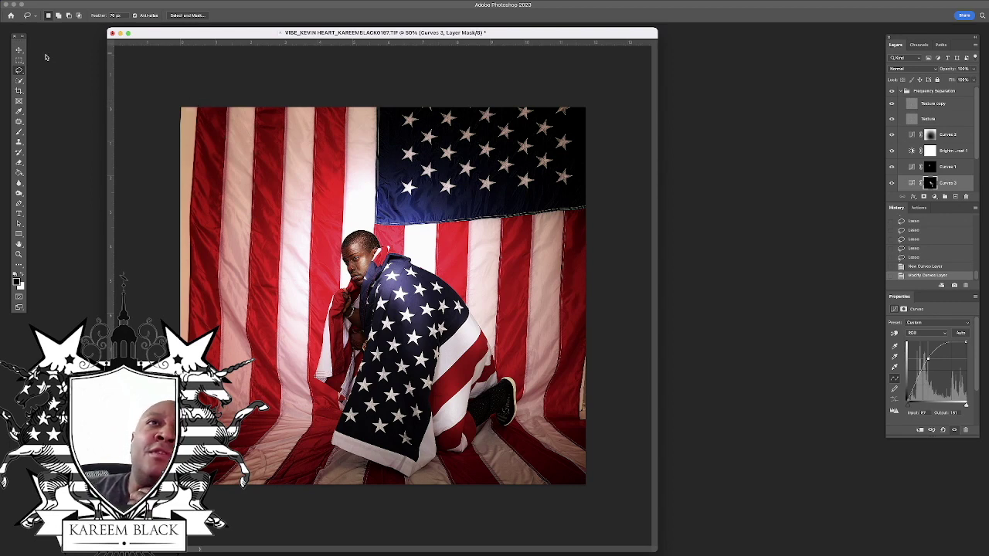
click(20, 60)
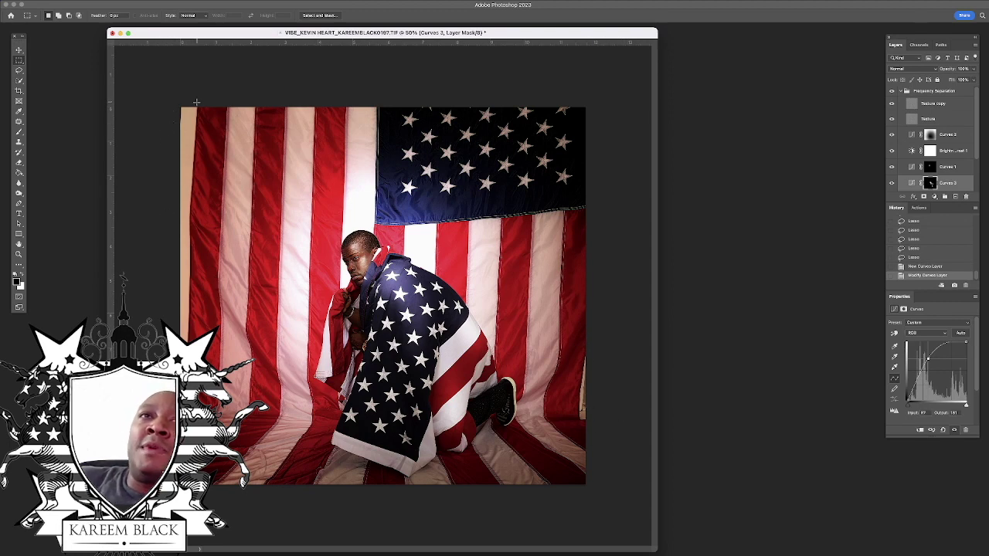
drag(196, 101, 581, 497)
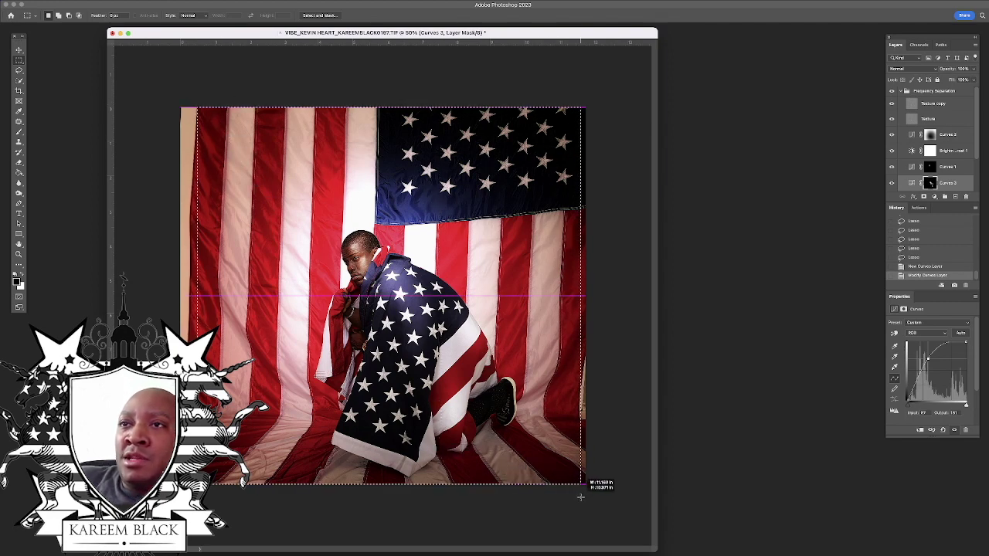
drag(583, 497, 583, 497)
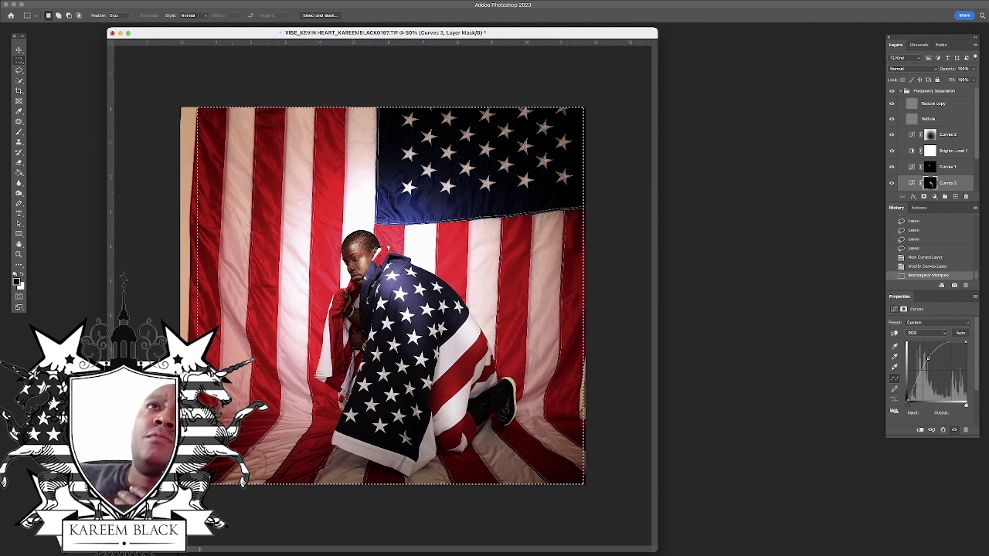
click(124, 75)
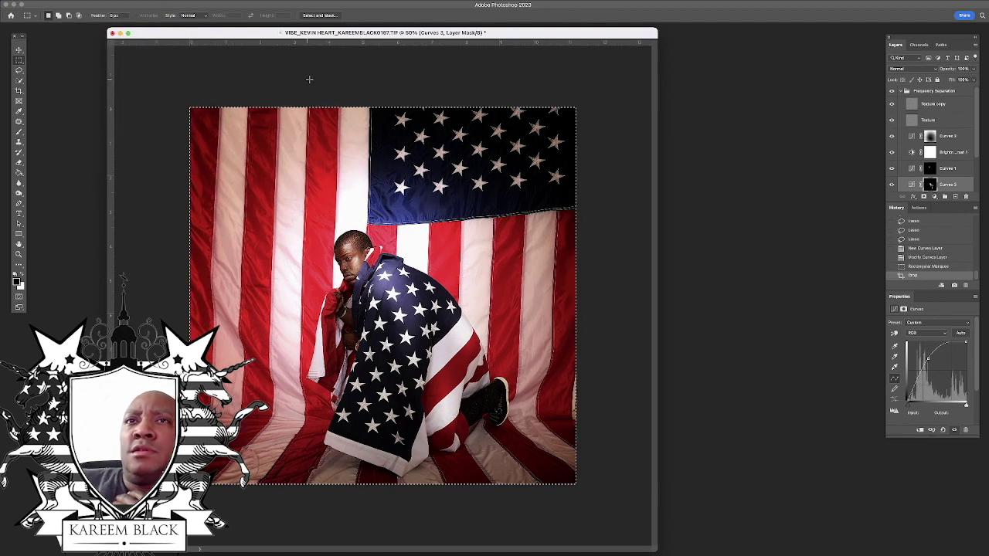
click(316, 118)
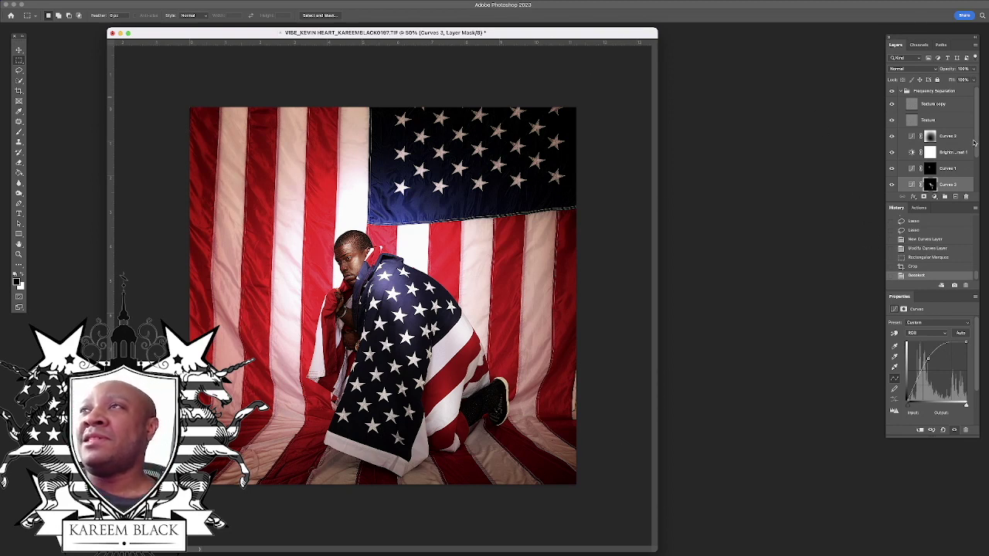
Extend the layer list down to show every layer through Background, and save the document.
drag(977, 150, 982, 202)
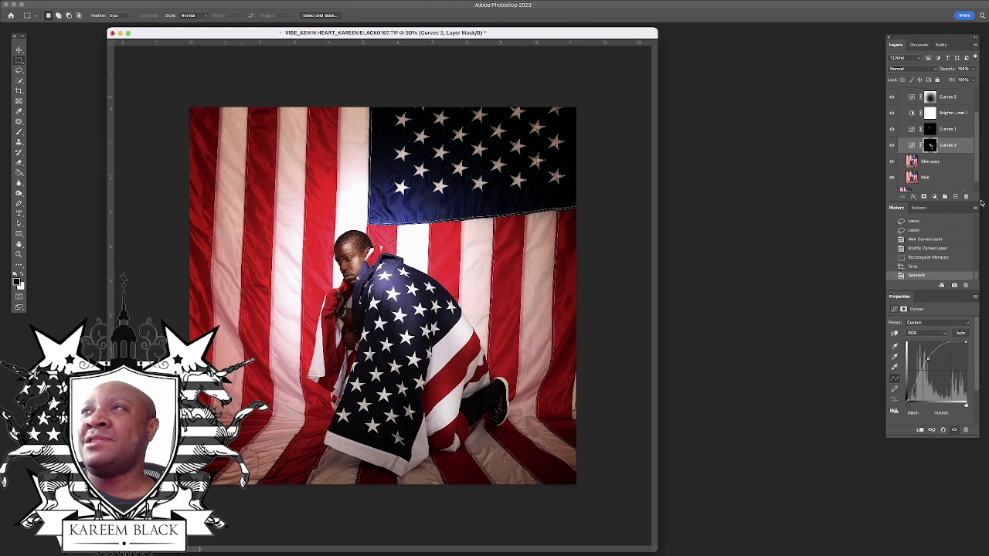
drag(901, 206, 926, 323)
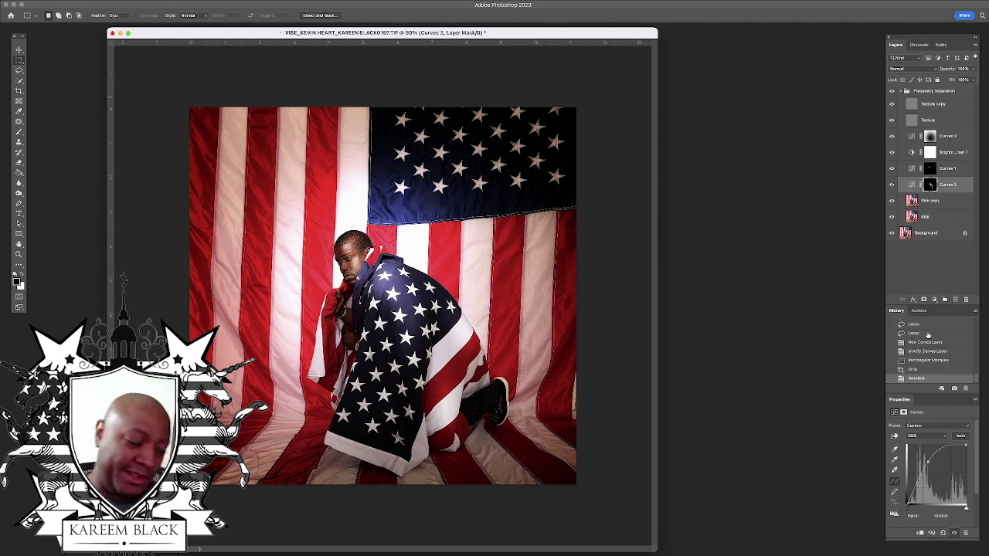
key(super+s)
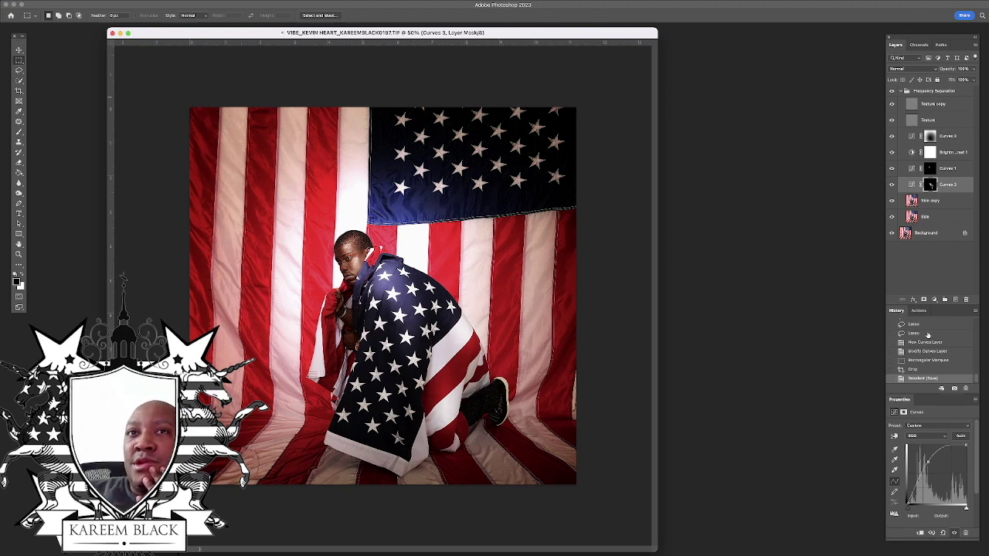
Duplicate all layers from Skin copy up through Texture copy within the Frequency Separation group.
click(938, 202)
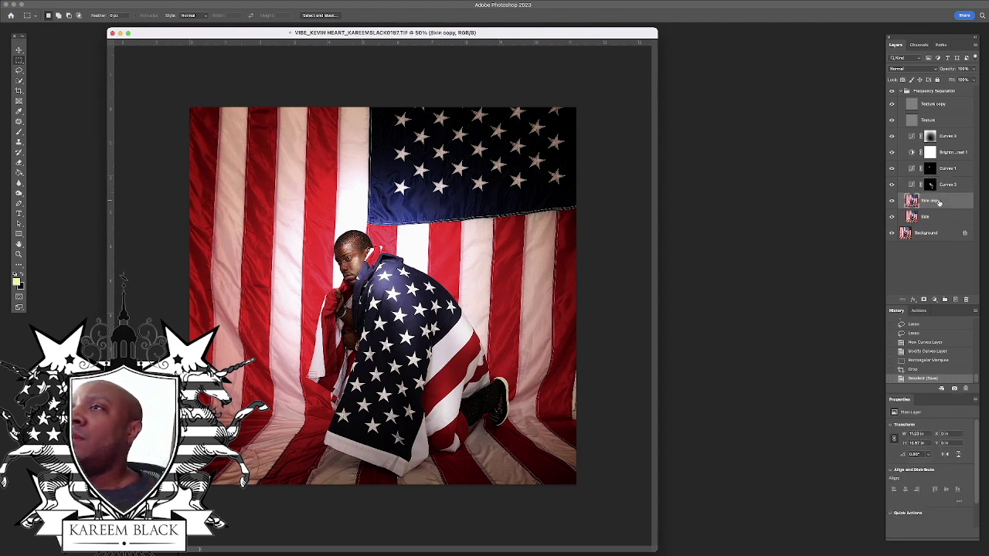
shift+click(942, 103)
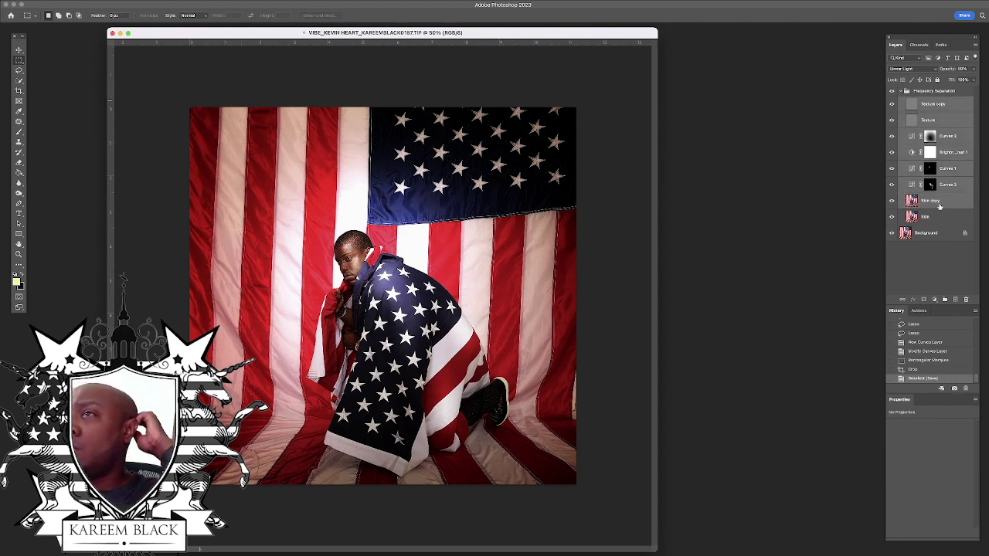
drag(935, 200, 957, 301)
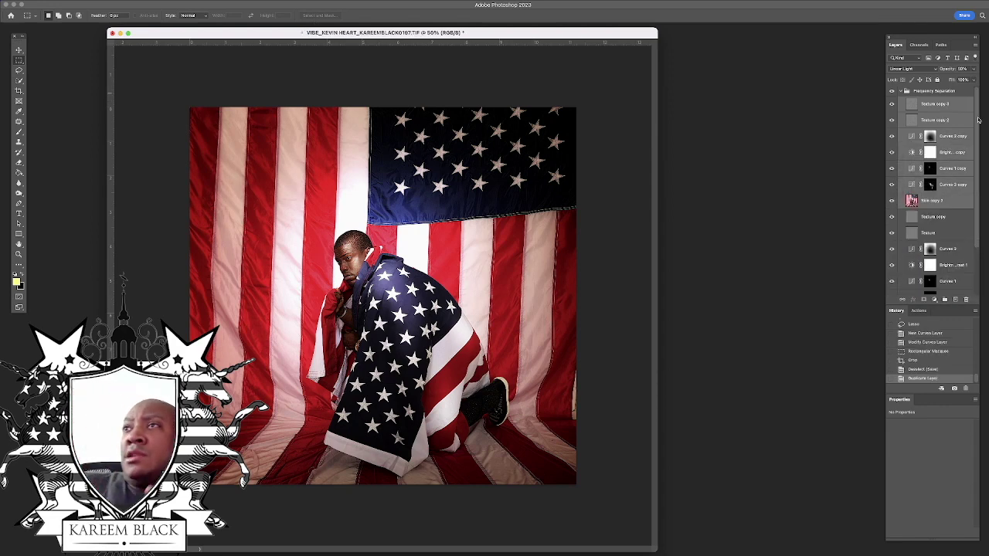
scroll(967, 123, down, 2)
scroll(967, 123, up, 2)
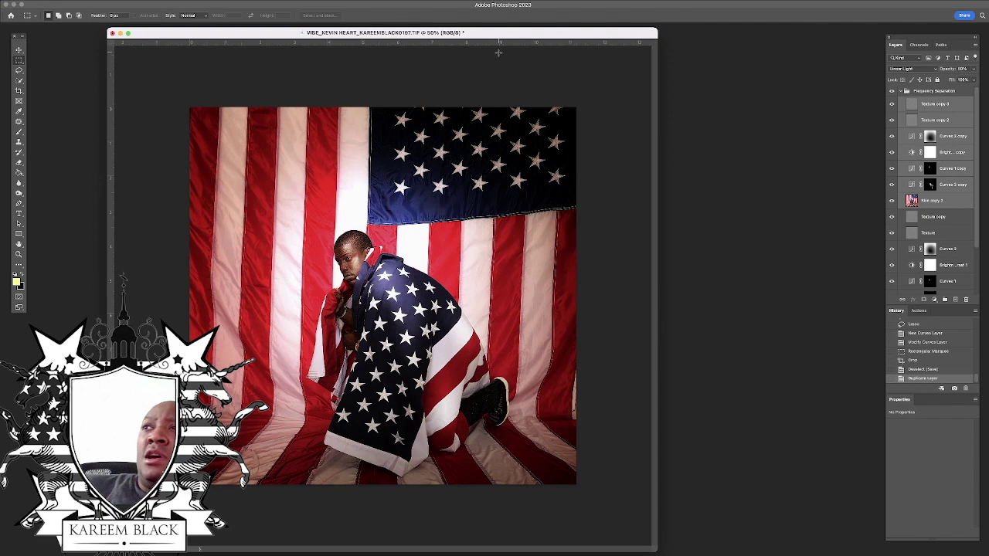
Merge the selected duplicate layers into a single layer and duplicate the merged result.
click(157, 0)
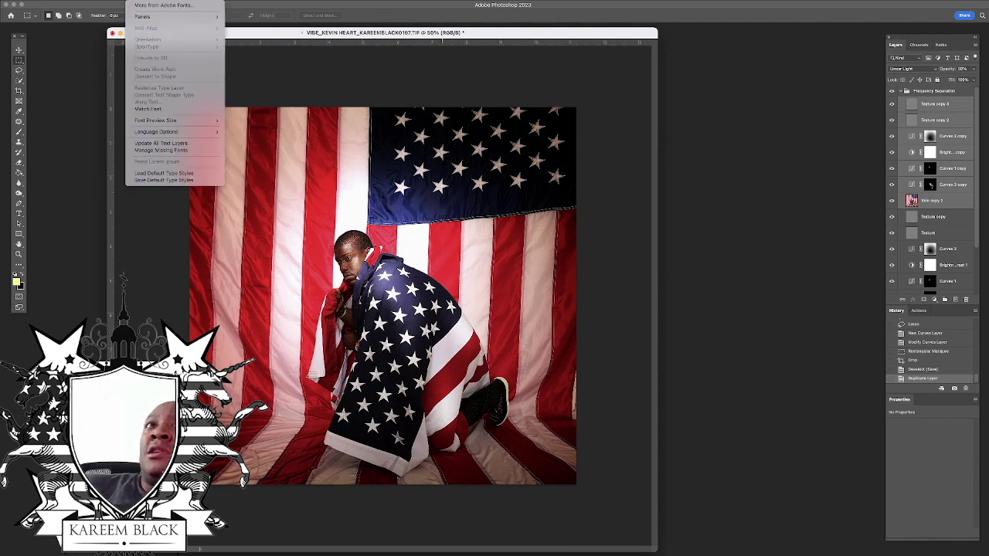
mouse_move(116, 0)
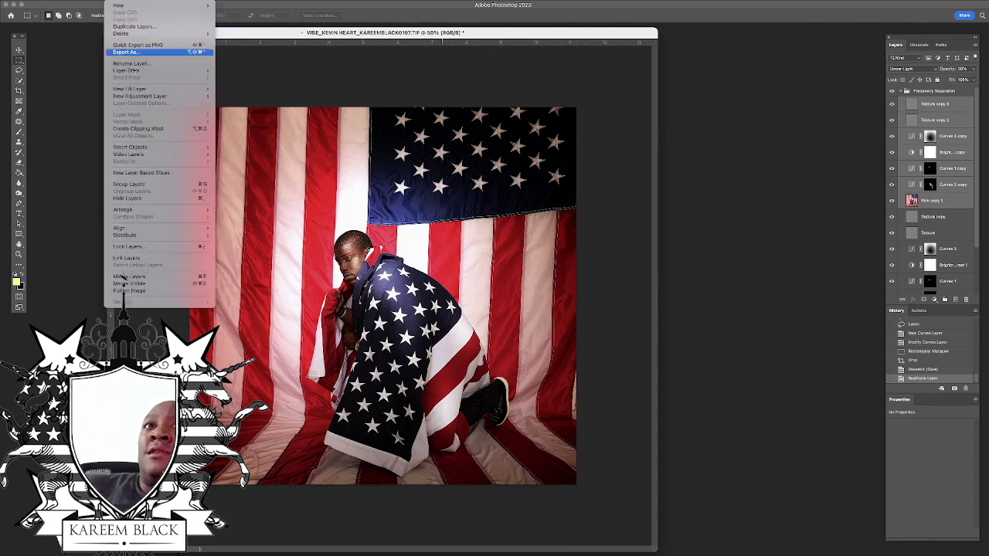
click(180, 276)
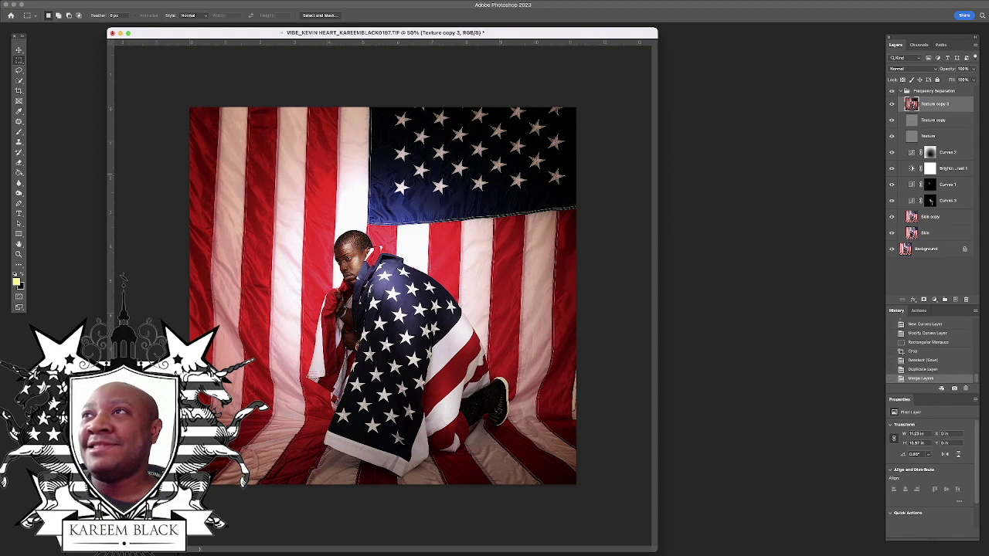
drag(933, 114, 956, 300)
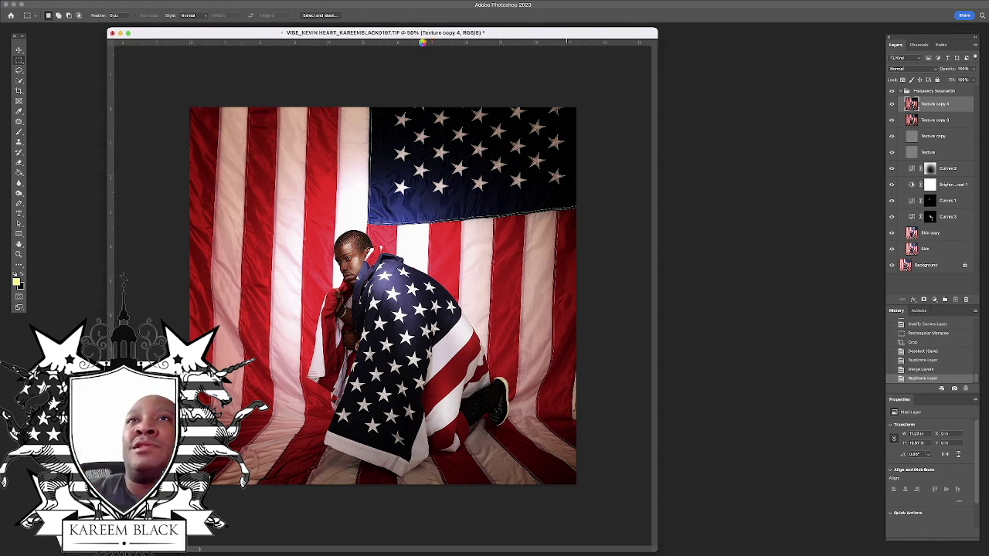
Use Liquify with a size 700 Forward Warp brush to push flag fabric over the bare wall sliver at the photo's lower right edge.
key(super+shift+x)
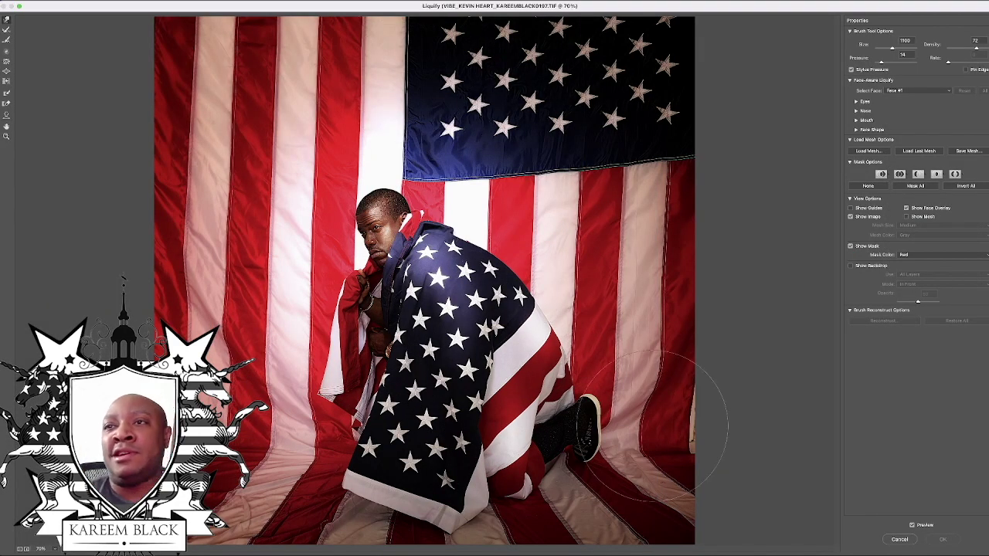
key(bracketleft)
key(bracketleft)
key(bracketleft)
key(bracketleft)
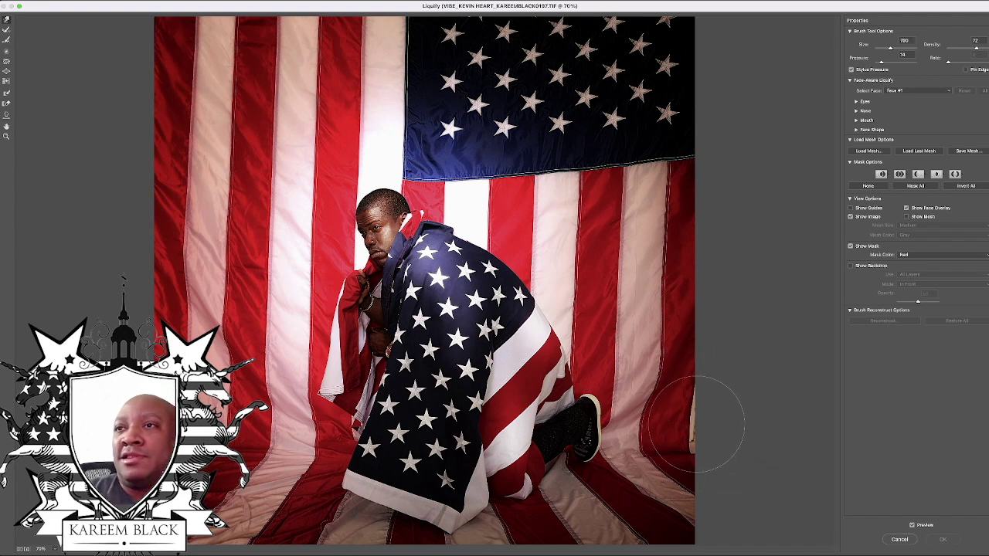
drag(753, 429, 692, 441)
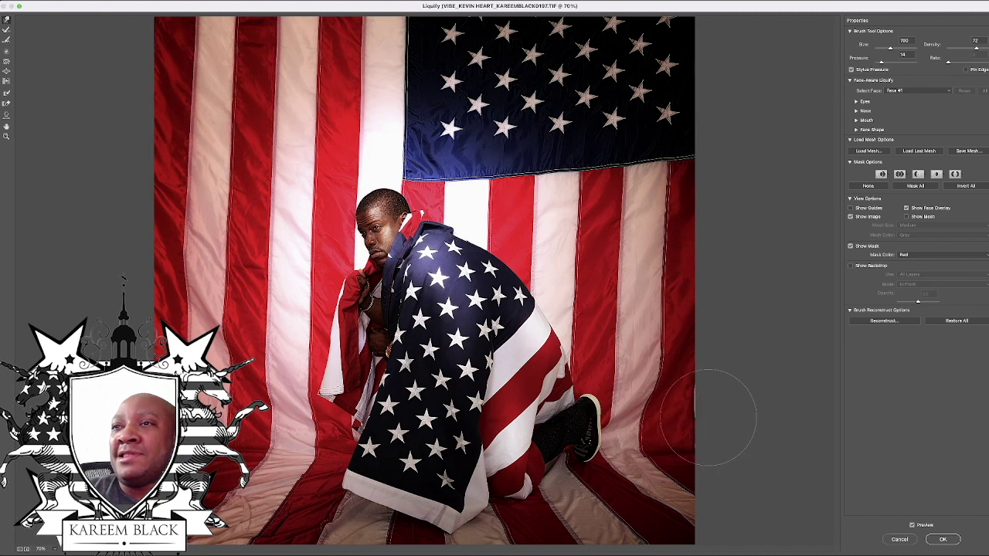
key(bracketleft)
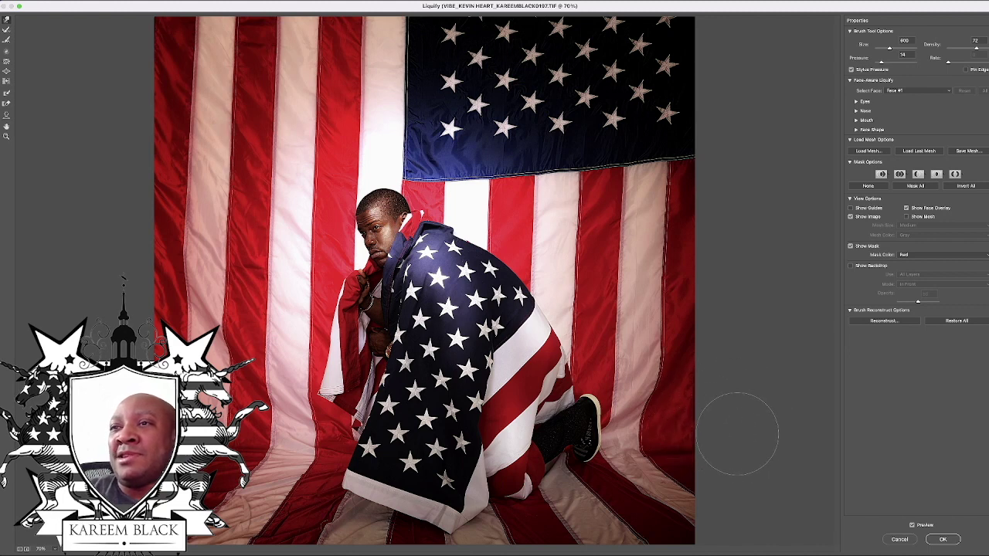
key(bracketright)
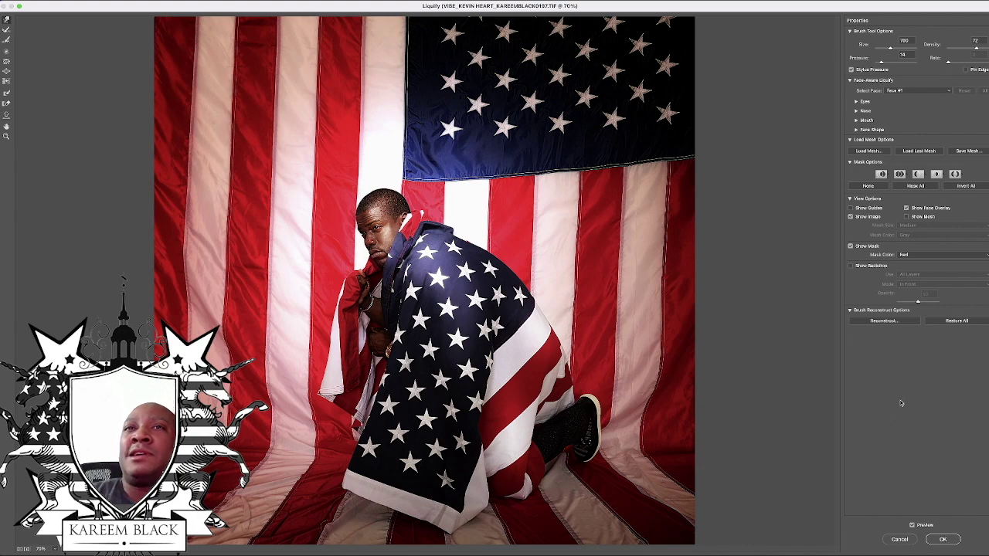
key(Return)
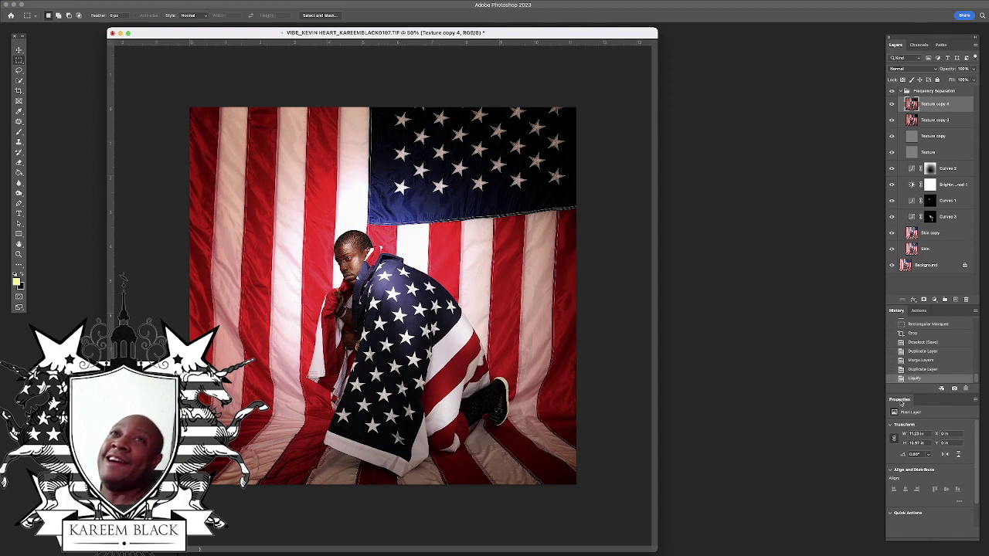
Patch the small skin blemishes on the man's cheek below the near eye with the Patch tool, deselecting after each fix.
key(super+equal)
key(super+equal)
key(super+equal)
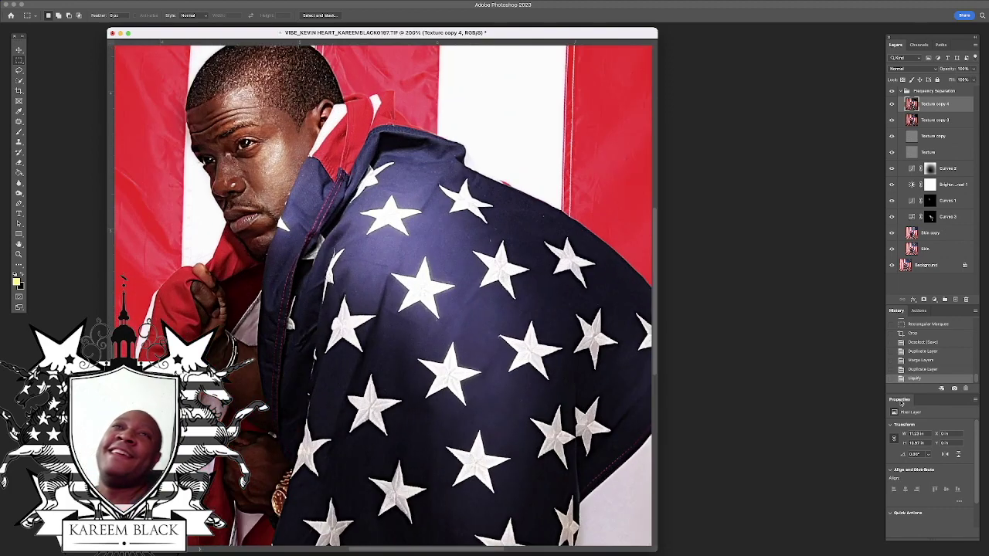
drag(392, 258, 414, 278)
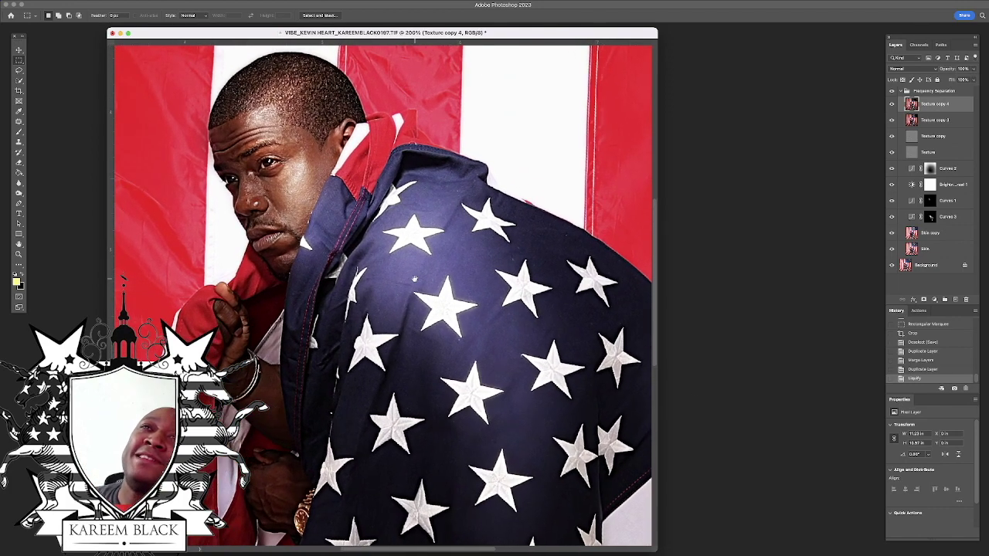
key(super+equal)
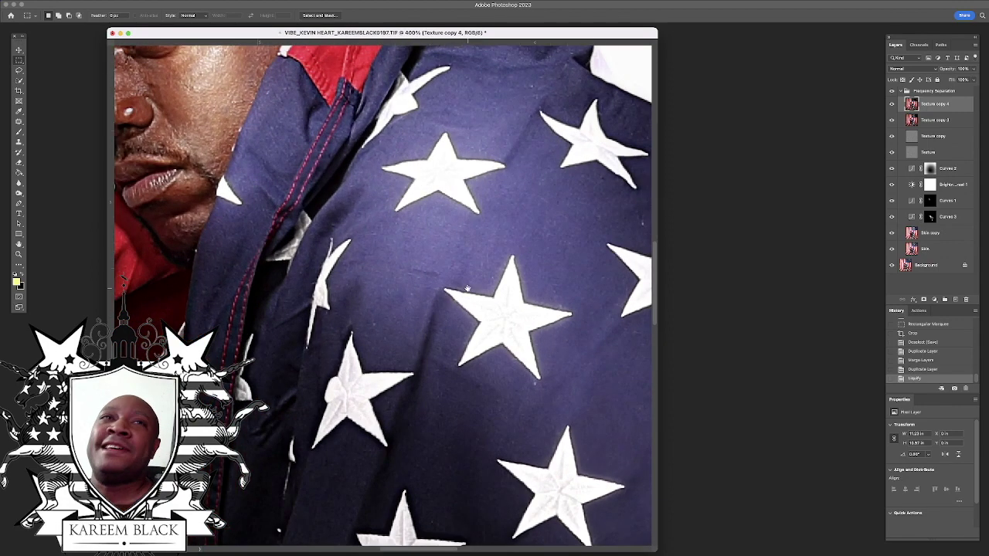
scroll(402, 254, left, 10)
scroll(403, 254, up, 6)
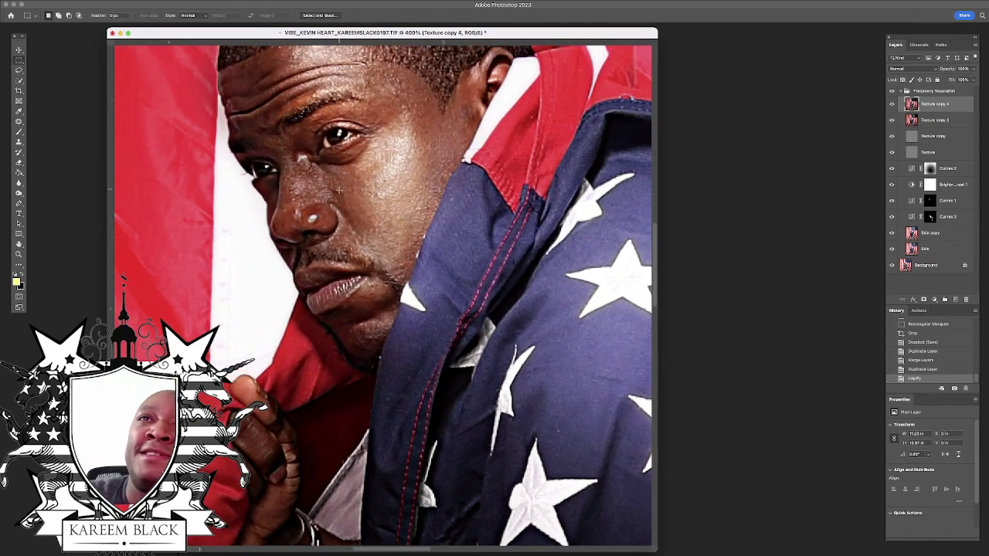
click(19, 122)
mouse_move(340, 190)
mouse_down()
mouse_move(332, 188)
mouse_move(354, 218)
mouse_move(350, 194)
mouse_up()
key(ctrl+d)
drag(350, 195, 351, 213)
mouse_move(349, 212)
mouse_down()
mouse_move(359, 221)
mouse_move(349, 219)
mouse_up()
key(super+d)
drag(351, 223, 354, 205)
key(super+d)
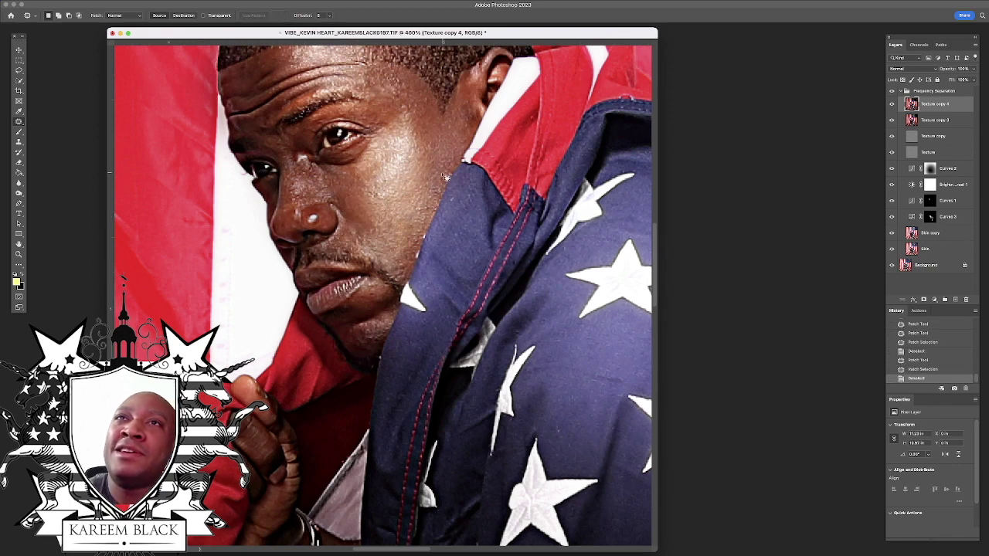
Patch the spots on the outer cheek near the collar and on the temple beside the eye, and deselect.
mouse_move(441, 185)
mouse_down()
mouse_move(450, 182)
mouse_move(434, 186)
mouse_up()
key(super+d)
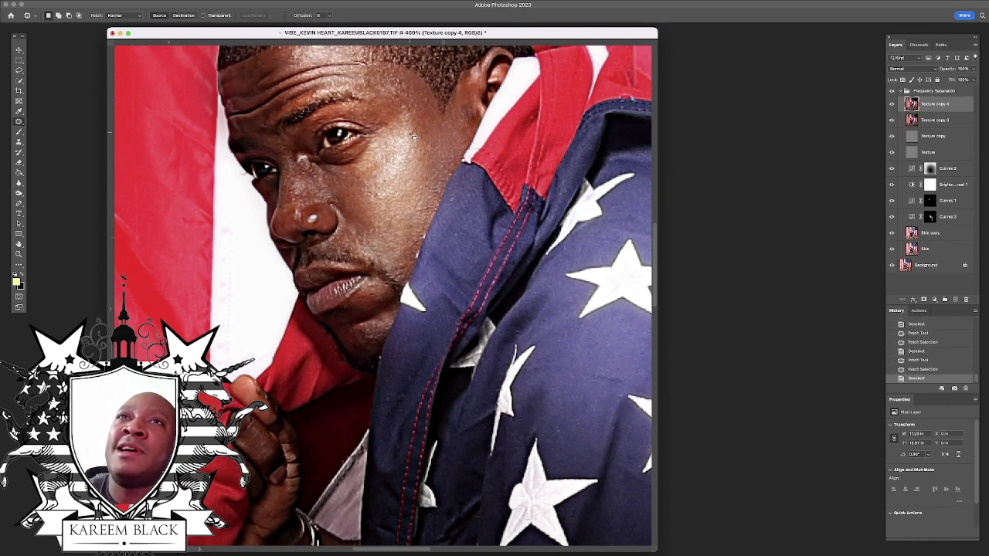
mouse_move(416, 110)
mouse_down()
mouse_move(411, 121)
mouse_move(391, 94)
mouse_move(407, 99)
mouse_move(394, 103)
mouse_move(399, 139)
mouse_up()
key(super+d)
Soften the skin under the near eye with Clone Stamp dabs at 8% opacity.
scroll(374, 210, up, 3)
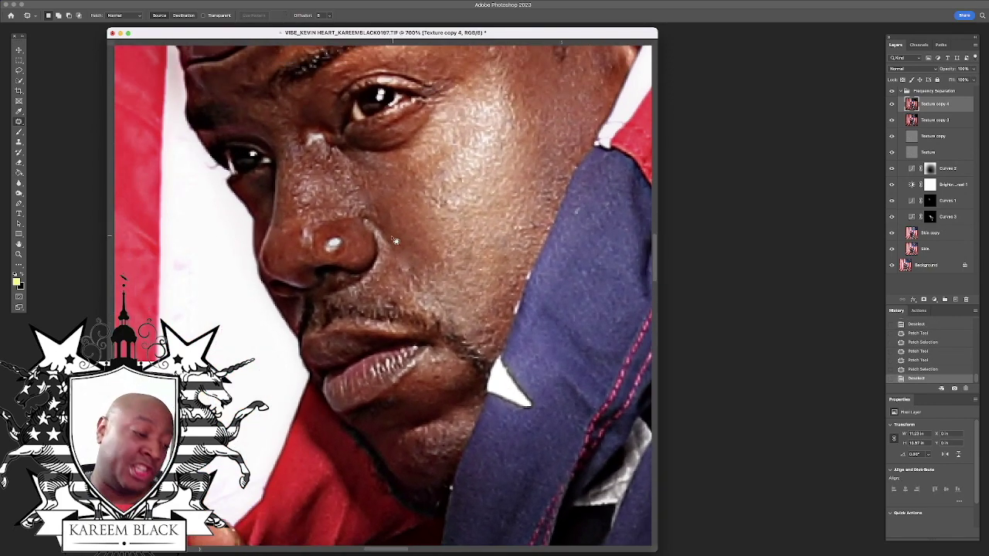
key(s)
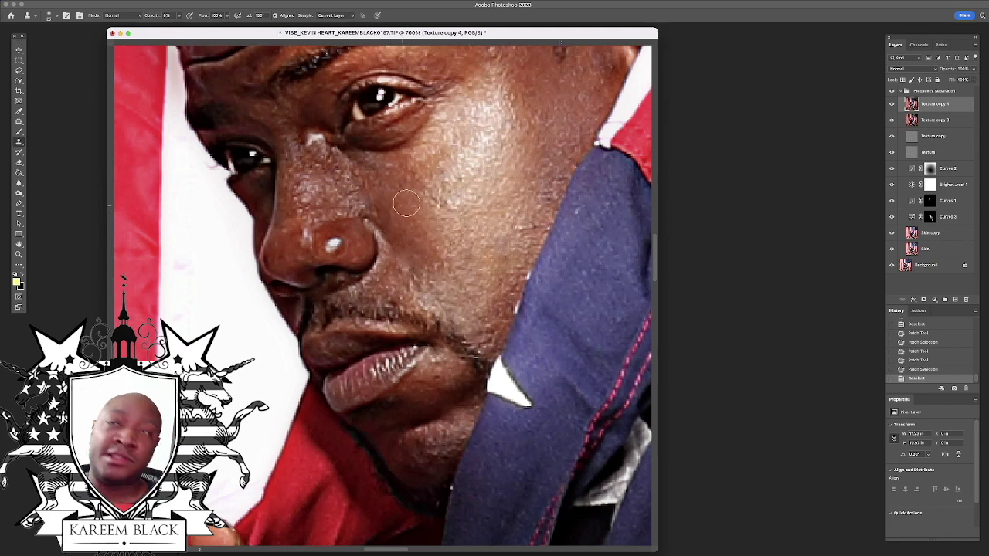
click(435, 142)
click(433, 144)
click(430, 150)
click(427, 161)
click(395, 153)
click(384, 144)
click(385, 143)
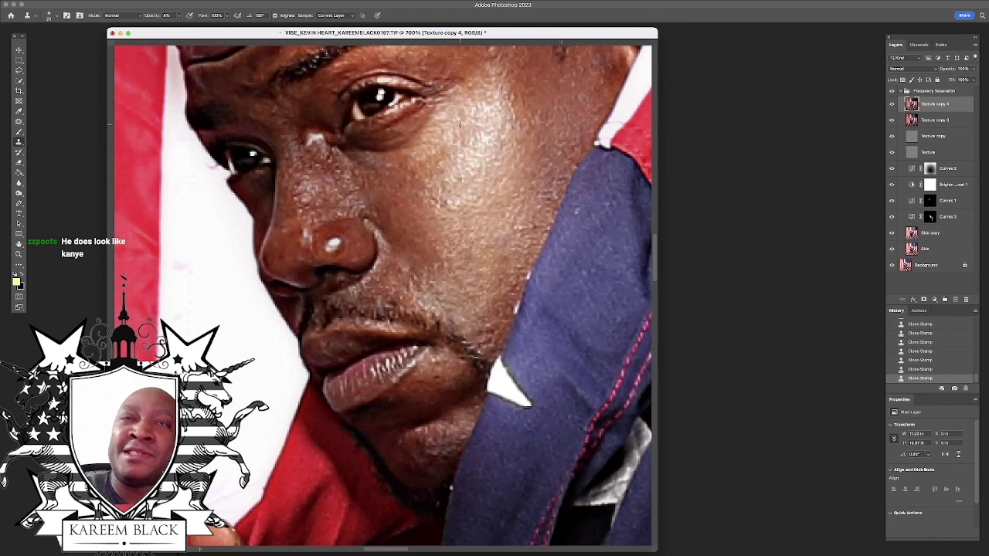
Patch the uneven skin at the outer eye corner, beside the nose and on the shiny cheek, and deselect.
key(j)
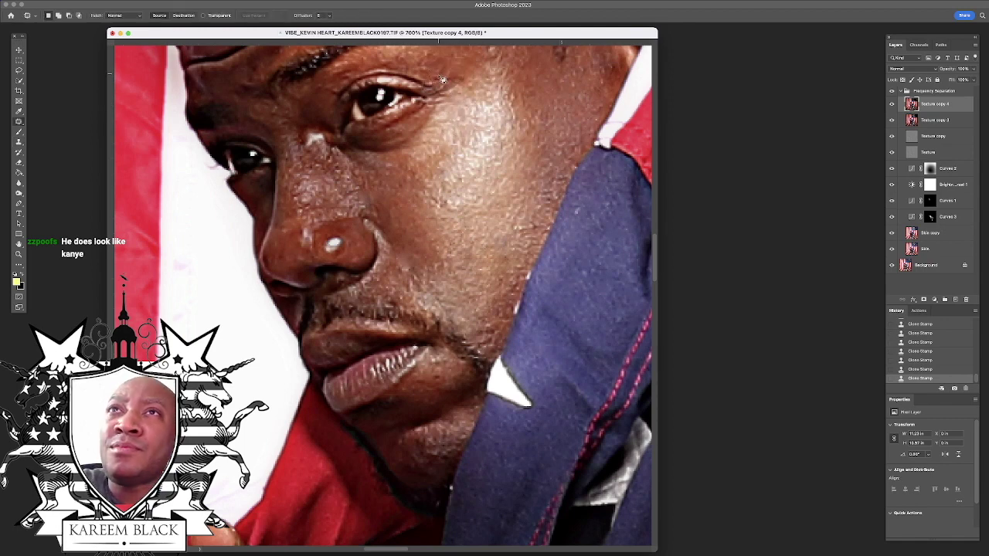
mouse_move(455, 75)
mouse_down()
mouse_move(440, 67)
mouse_move(456, 78)
mouse_move(407, 122)
mouse_move(399, 148)
mouse_move(424, 185)
mouse_move(399, 156)
mouse_move(372, 165)
mouse_move(411, 152)
mouse_up()
key(ctrl+d)
key(ctrl+d)
key(ctrl+d)
mouse_move(356, 178)
mouse_down()
mouse_move(383, 185)
mouse_move(359, 175)
mouse_move(391, 179)
mouse_move(373, 173)
mouse_move(401, 155)
mouse_move(411, 163)
mouse_move(418, 151)
mouse_move(437, 152)
mouse_move(422, 142)
mouse_move(449, 159)
mouse_move(447, 140)
mouse_up()
key(ctrl+d)
key(ctrl+d)
key(ctrl+d)
key(ctrl+d)
key(ctrl+d)
key(ctrl+d)
drag(557, 193, 564, 172)
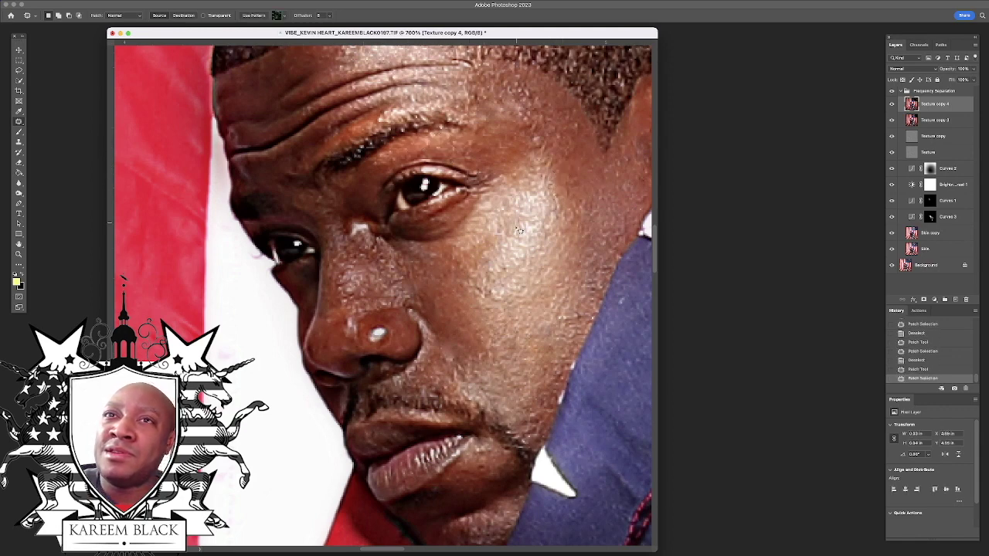
key(ctrl+d)
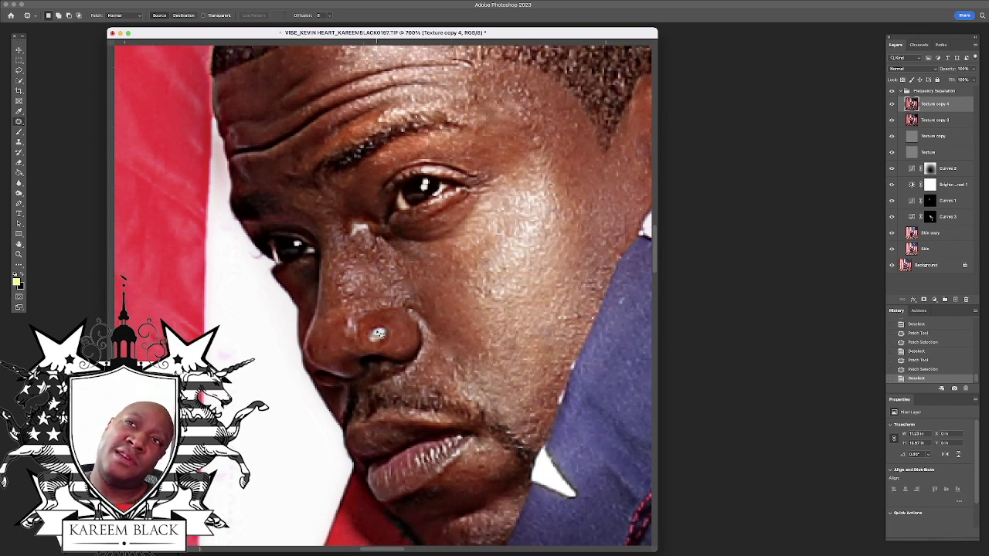
Patch out the bright highlight on the side of the nose, deselect, and fit the whole photo in view.
mouse_move(379, 325)
mouse_down()
mouse_move(369, 346)
mouse_move(394, 334)
mouse_move(378, 321)
mouse_move(403, 317)
mouse_move(368, 331)
mouse_move(398, 337)
mouse_move(377, 321)
mouse_move(401, 338)
mouse_move(394, 351)
mouse_move(366, 341)
mouse_move(380, 348)
mouse_move(396, 331)
mouse_up()
key(ctrl+d)
key(super+d)
key(super+d)
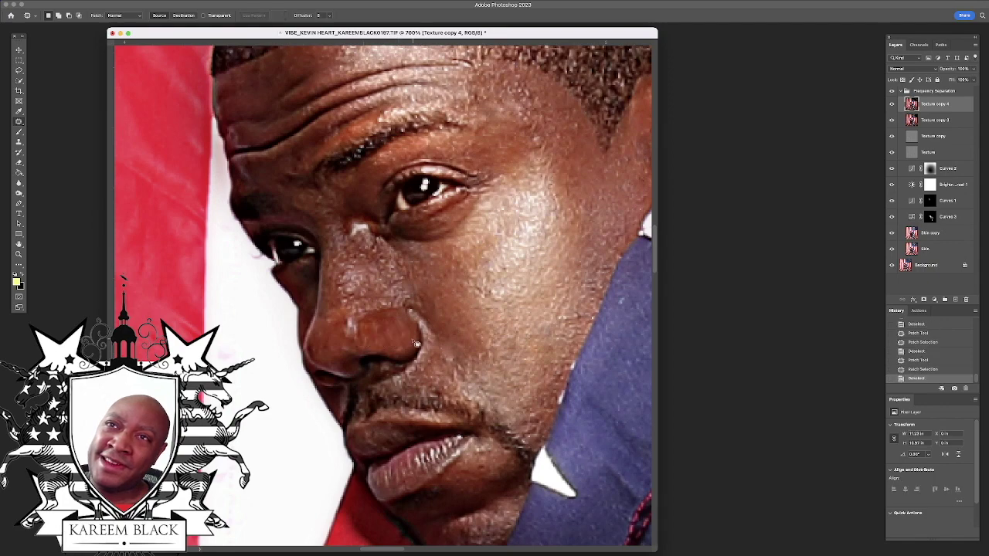
key(super+0)
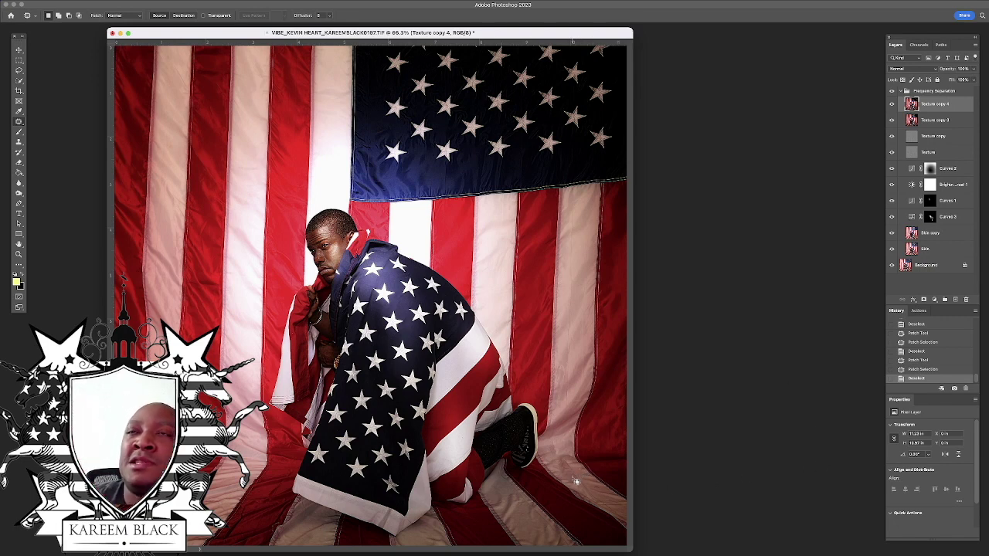
Raise the Lasso tool's feather to several hundred pixels for a very soft selection edge.
key(super+minus)
mouse_move(645, 552)
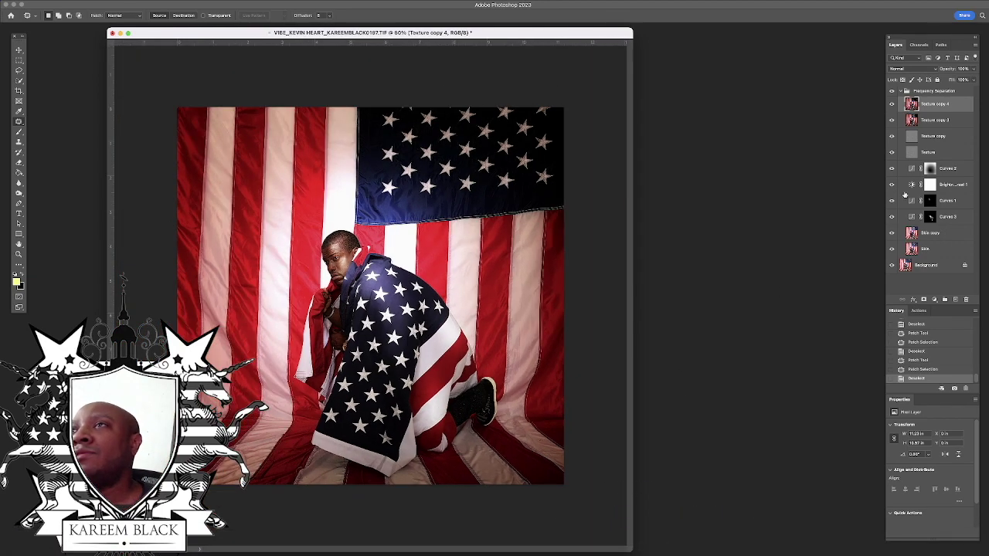
click(18, 72)
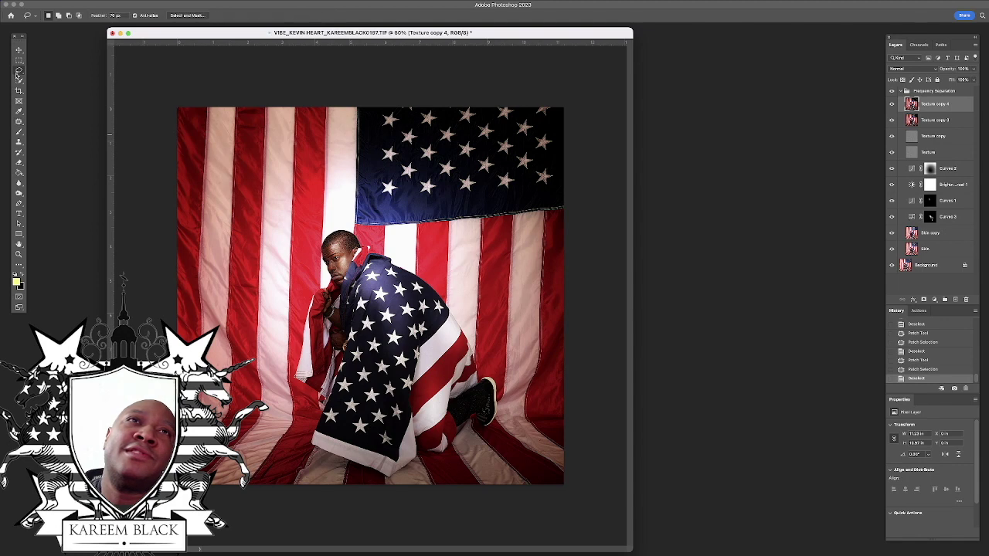
click(116, 15)
drag(871, 33, 937, 40)
drag(99, 17, 765, 48)
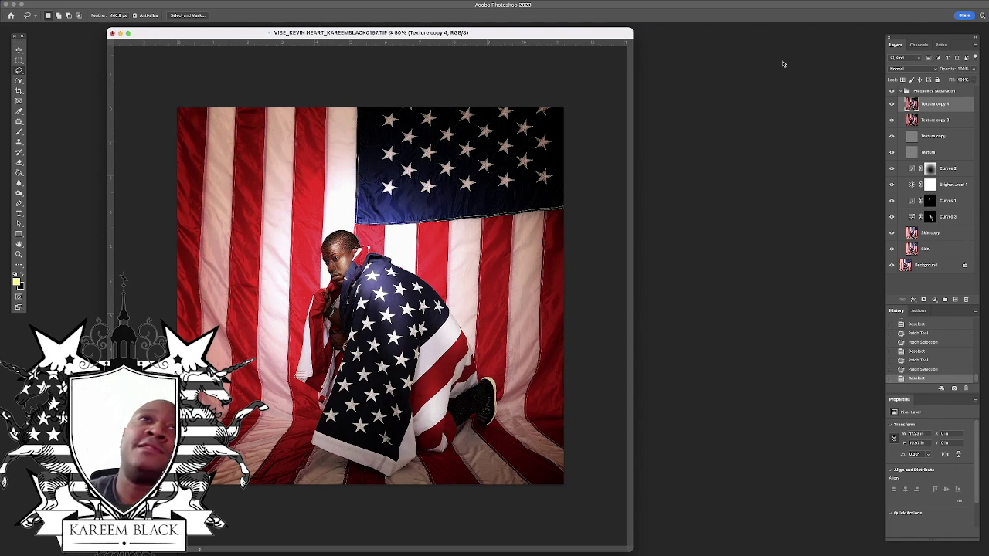
drag(97, 17, 881, 15)
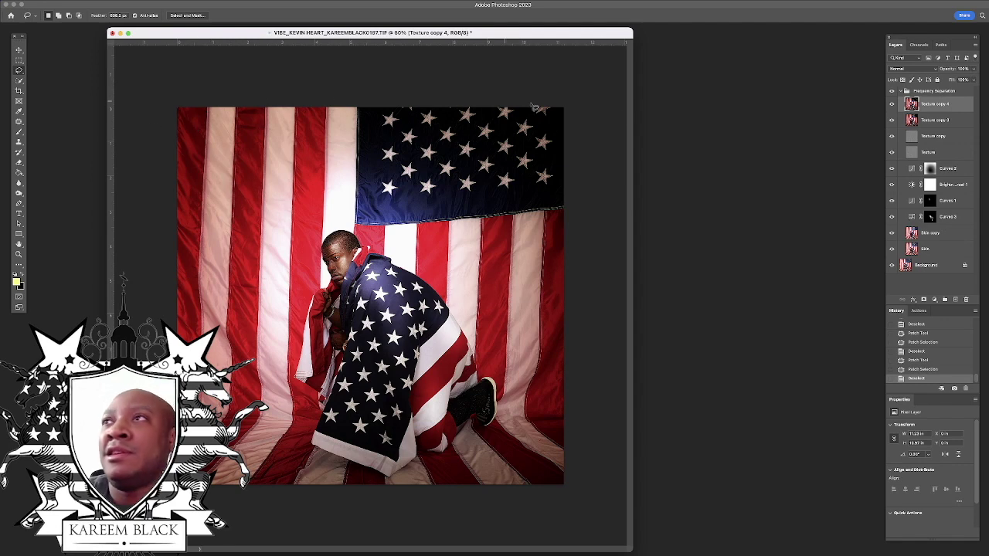
Lasso a feathered selection over the upper part of the flag backdrop, adding loops that cover its full width.
mouse_move(388, 70)
mouse_down()
mouse_move(117, 117)
mouse_move(413, 283)
mouse_move(726, 71)
mouse_up()
mouse_move(50, 173)
mouse_down()
mouse_move(640, 291)
mouse_move(277, 91)
mouse_move(15, 230)
mouse_up()
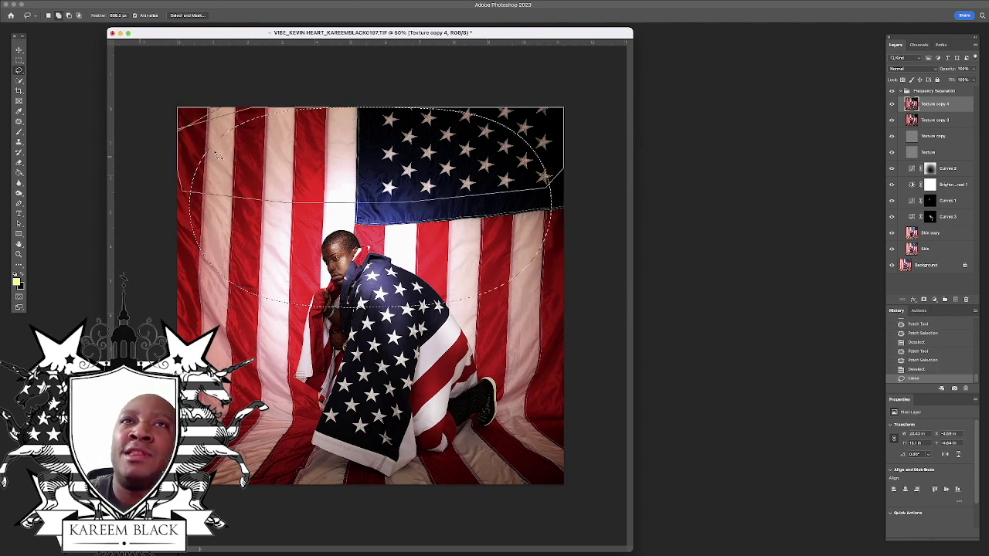
mouse_move(240, 86)
mouse_down()
mouse_move(393, 167)
mouse_move(757, 42)
mouse_move(617, 74)
mouse_move(286, 100)
mouse_up()
mouse_move(126, 97)
mouse_down()
mouse_move(136, 147)
mouse_move(640, 129)
mouse_move(689, 51)
mouse_up()
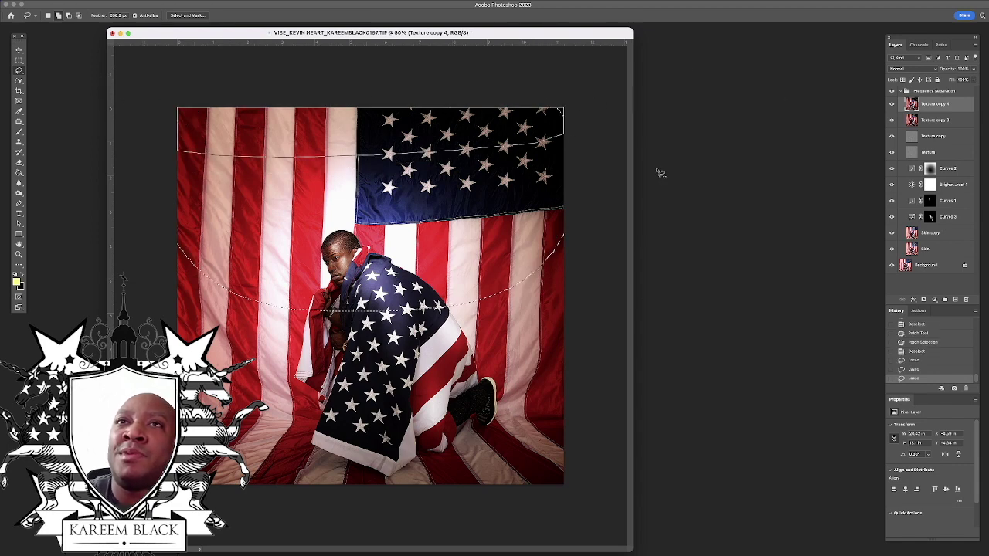
mouse_move(442, 321)
mouse_down()
mouse_move(329, 277)
mouse_move(329, 318)
mouse_move(372, 322)
mouse_move(317, 314)
mouse_move(312, 262)
mouse_move(409, 267)
mouse_move(464, 342)
mouse_up()
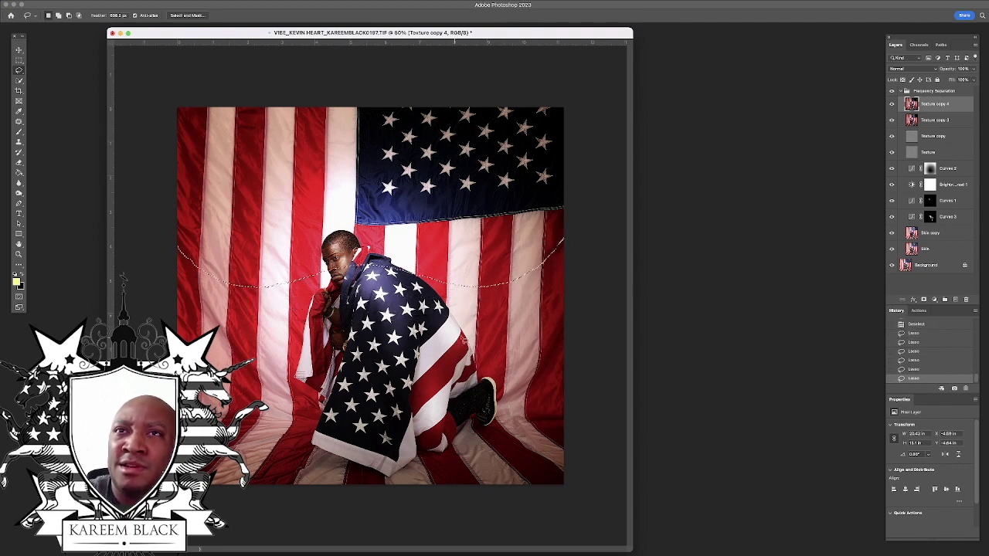
Add a Color Balance adjustment layer masked to the selection and shift its midtones slightly toward cyan and about +70 toward blue.
click(934, 300)
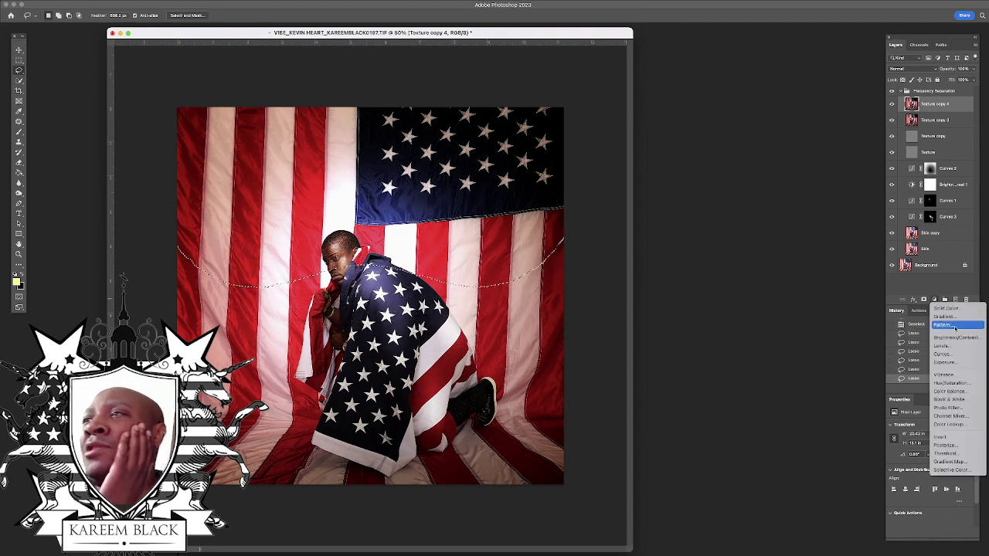
click(952, 392)
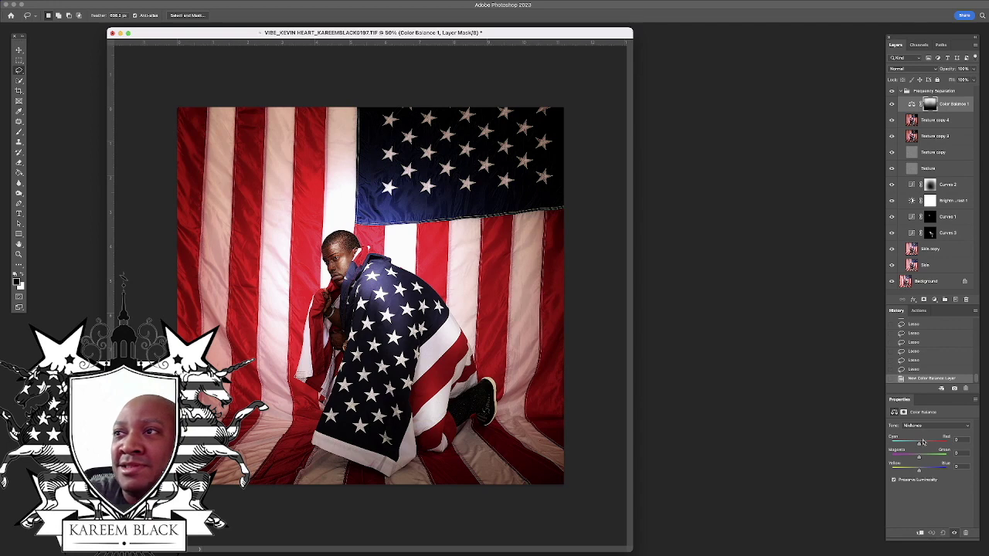
drag(928, 443, 927, 446)
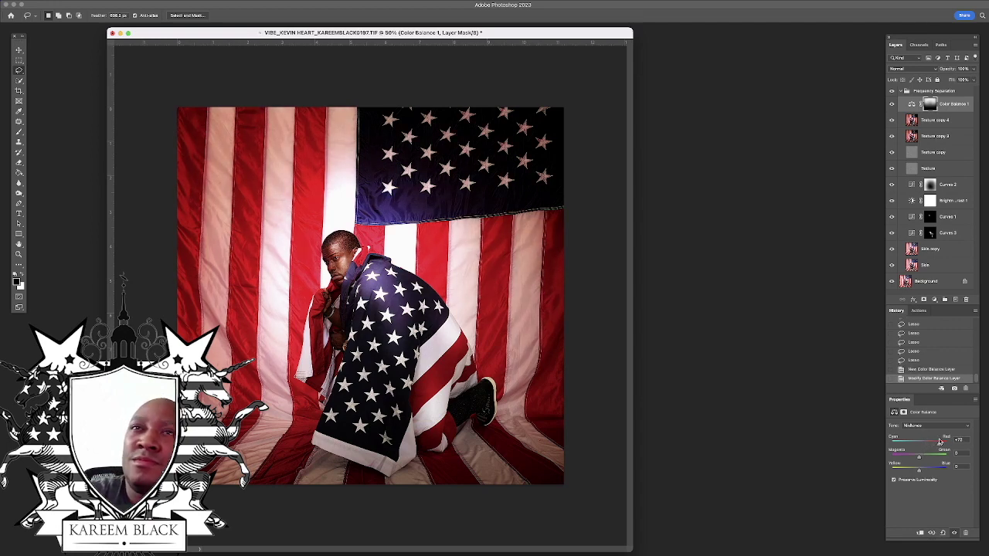
drag(935, 442, 937, 466)
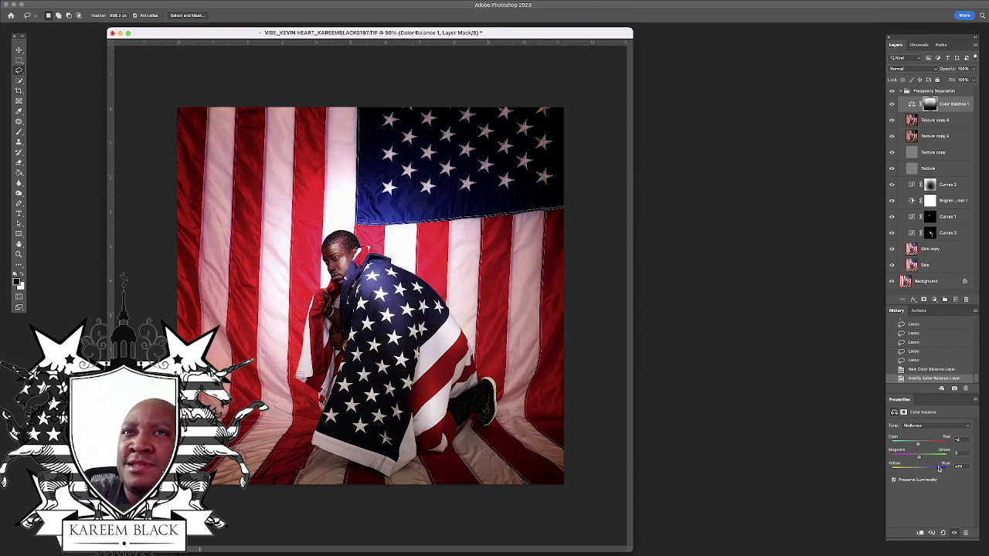
Reset the Color Balance midtones to 0, switch the tone to Shadows, and shift the shadows toward red.
mouse_move(940, 469)
mouse_down()
mouse_move(900, 460)
mouse_move(955, 448)
mouse_move(955, 438)
mouse_move(954, 461)
mouse_up()
text(000)
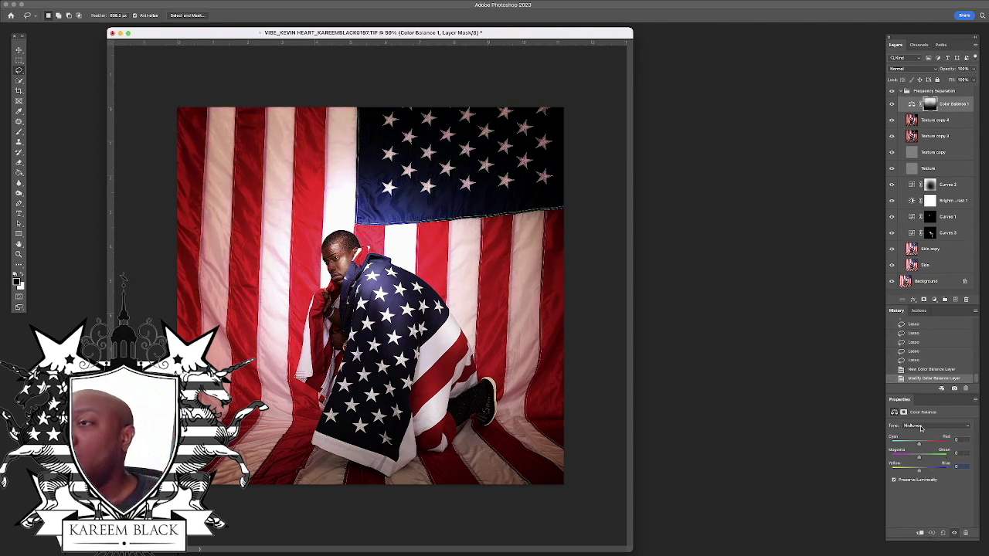
click(924, 426)
click(918, 418)
drag(923, 443, 942, 442)
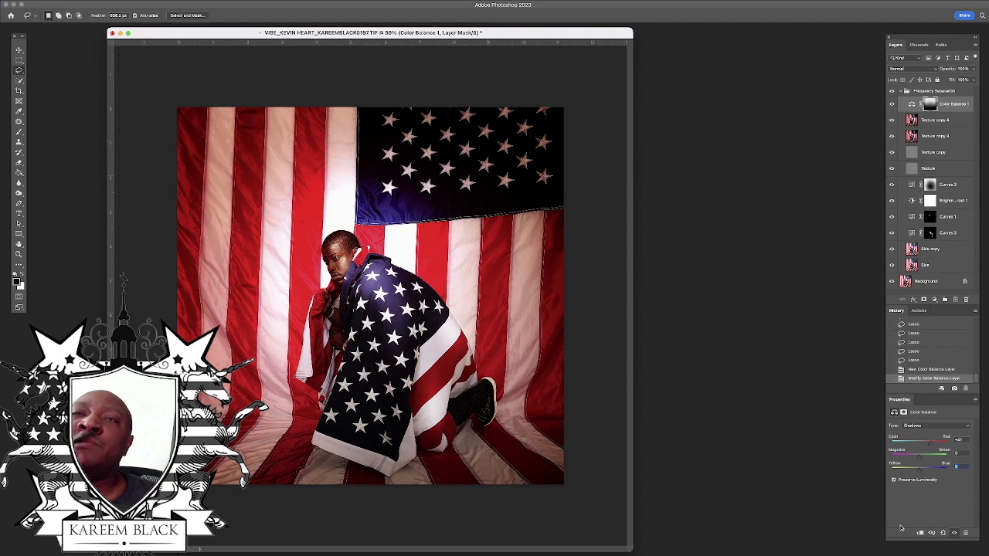
Toggle the Color Balance layer's visibility repeatedly to compare the photo with and without the adjustment.
click(891, 104)
click(892, 104)
click(892, 105)
click(893, 104)
click(895, 106)
click(896, 105)
click(895, 105)
click(895, 105)
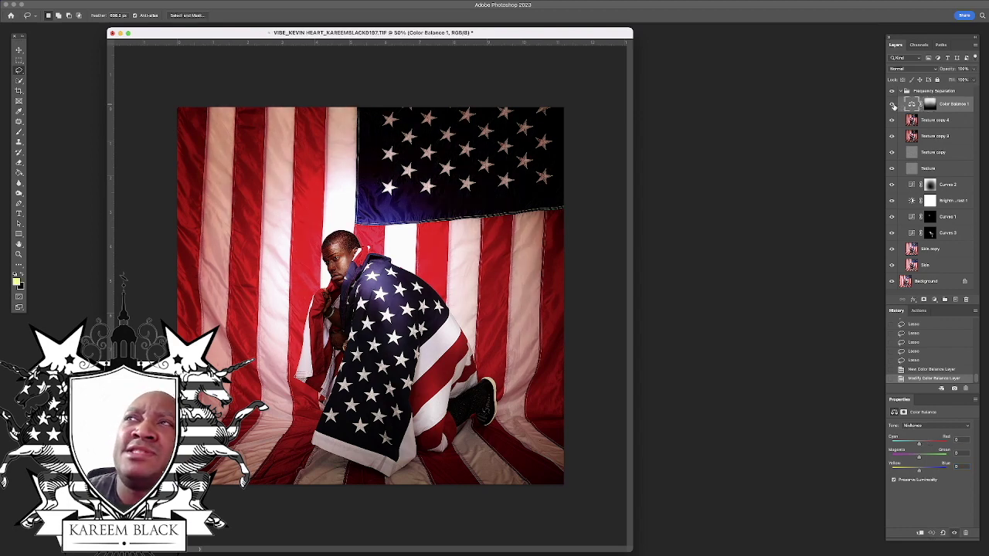
click(895, 106)
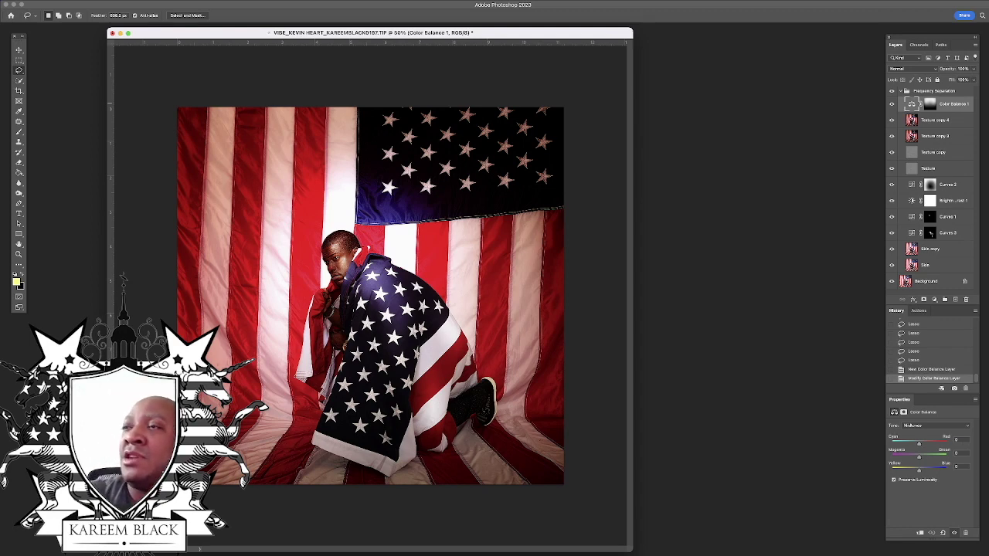
View the photo's opening snapshot in the history for a before-and-after comparison, and return to the latest Color Balance state.
drag(979, 380, 979, 318)
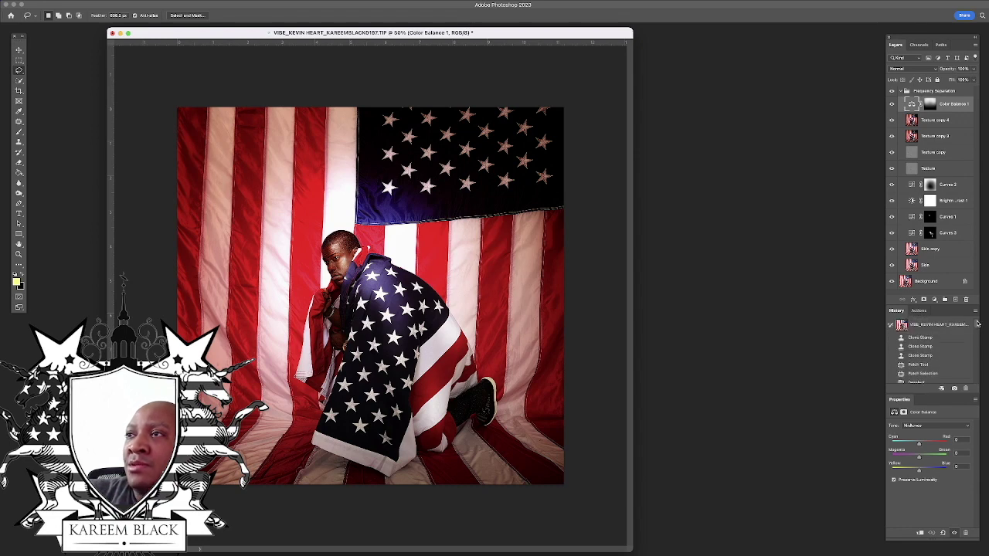
click(926, 339)
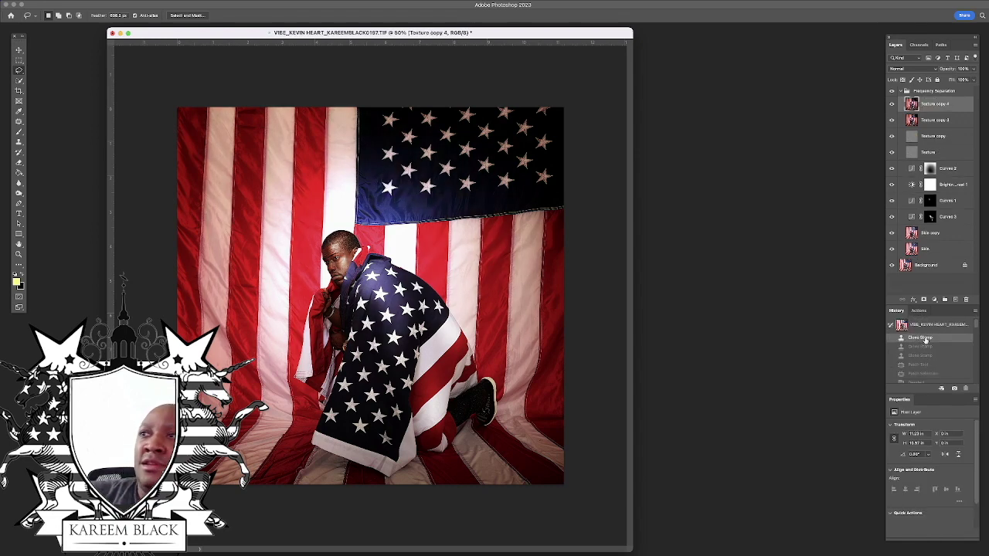
click(927, 328)
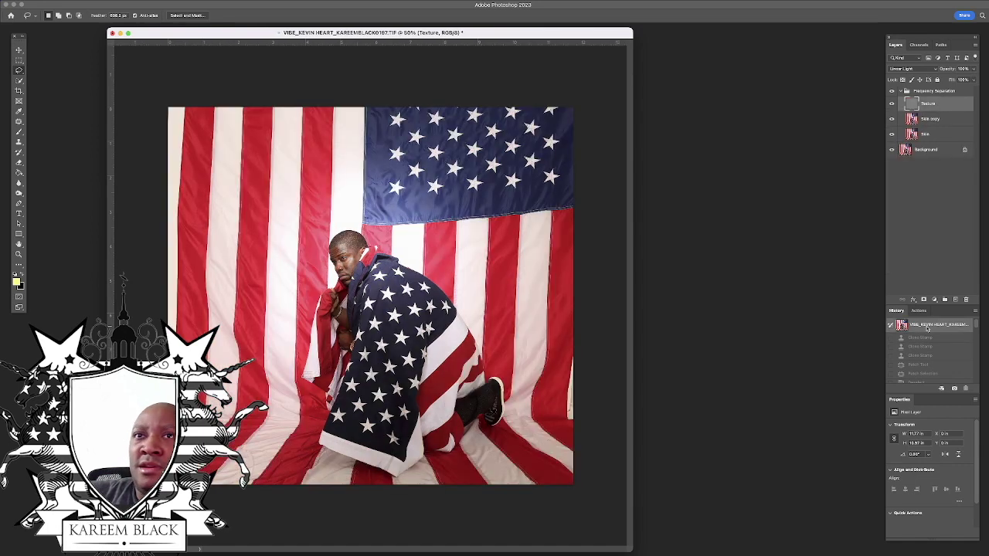
scroll(943, 350, down, 5)
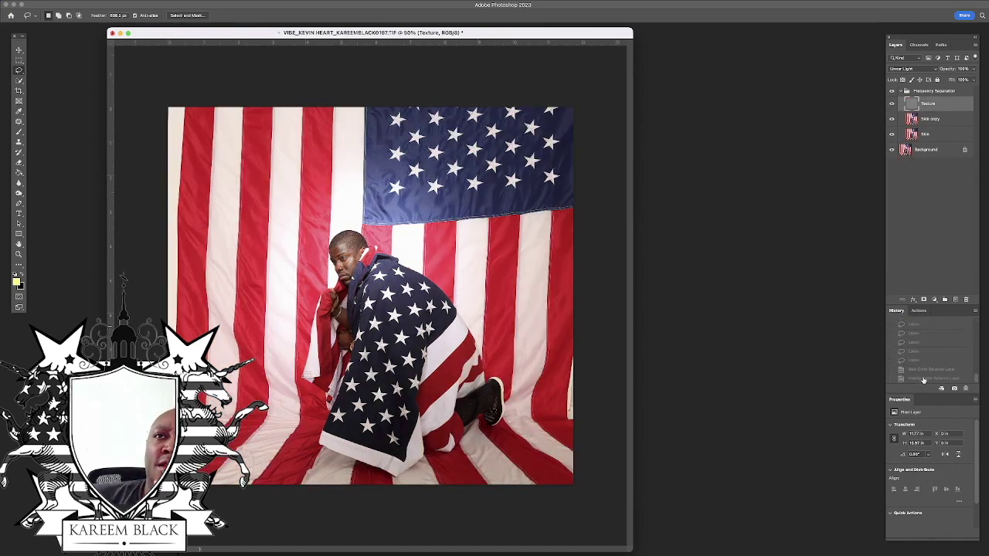
click(923, 379)
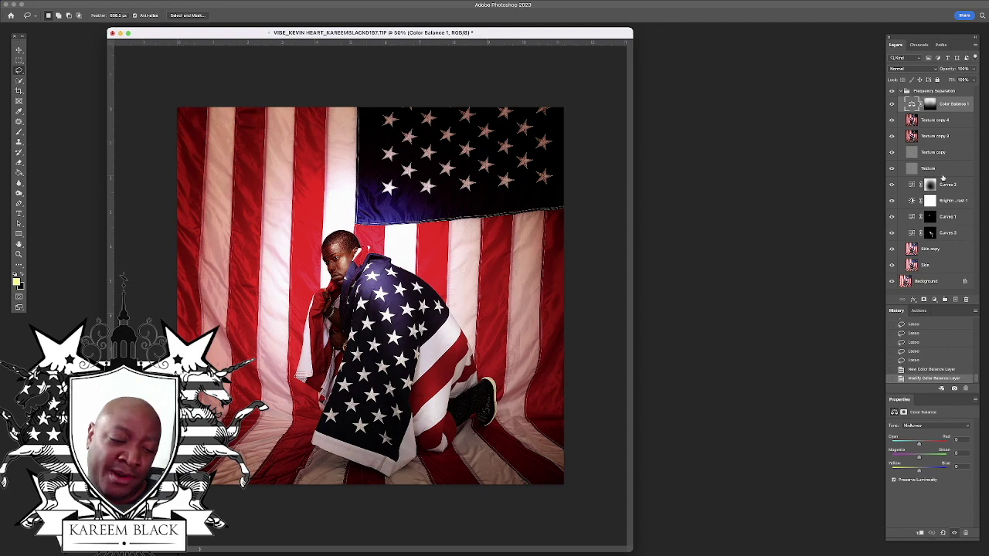
On the Texture copy 4 layer, patch out the loose thread on the floor fabric just below the draped flag's lower corner.
key(super+equal)
key(super+equal)
key(super+equal)
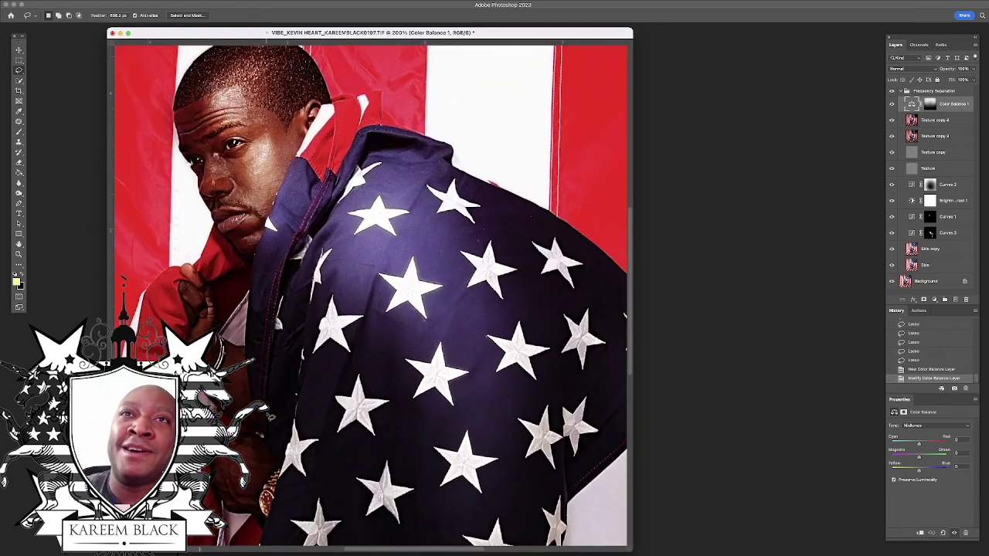
drag(270, 417, 408, 217)
click(936, 120)
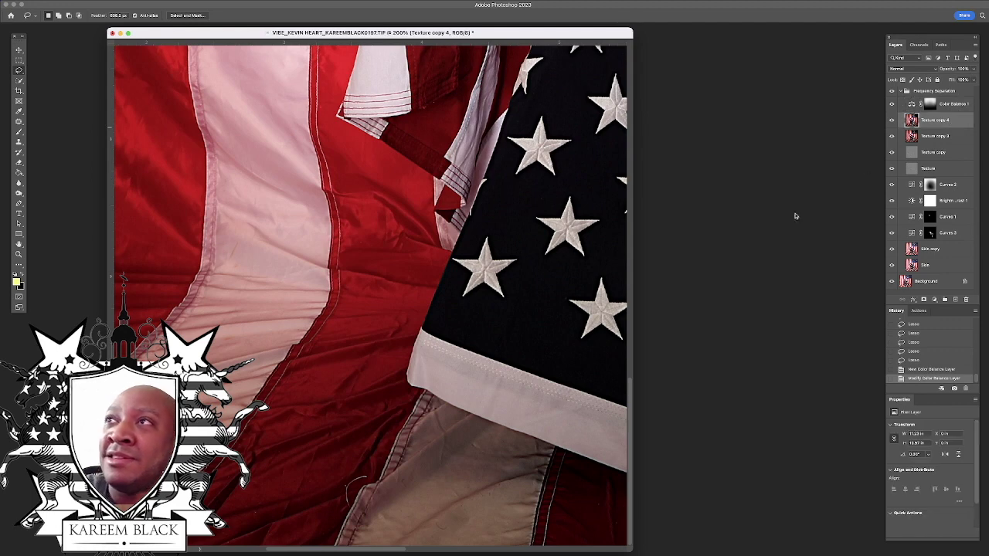
key(j)
mouse_move(351, 504)
mouse_down()
mouse_move(374, 479)
mouse_move(350, 505)
mouse_move(332, 474)
mouse_move(327, 485)
mouse_move(364, 505)
mouse_move(348, 512)
mouse_move(349, 483)
mouse_up()
click(343, 492)
drag(349, 486, 358, 480)
click(357, 496)
Patch out the marks on the pale stripe below the draped flag and on the neighbouring red floor stripe, deselecting after each area.
mouse_move(437, 526)
mouse_down()
mouse_move(458, 527)
mouse_move(438, 521)
mouse_move(461, 524)
mouse_move(461, 515)
mouse_up()
mouse_move(467, 516)
mouse_down()
mouse_move(498, 491)
mouse_move(480, 495)
mouse_move(490, 506)
mouse_up()
click(485, 498)
key(super+d)
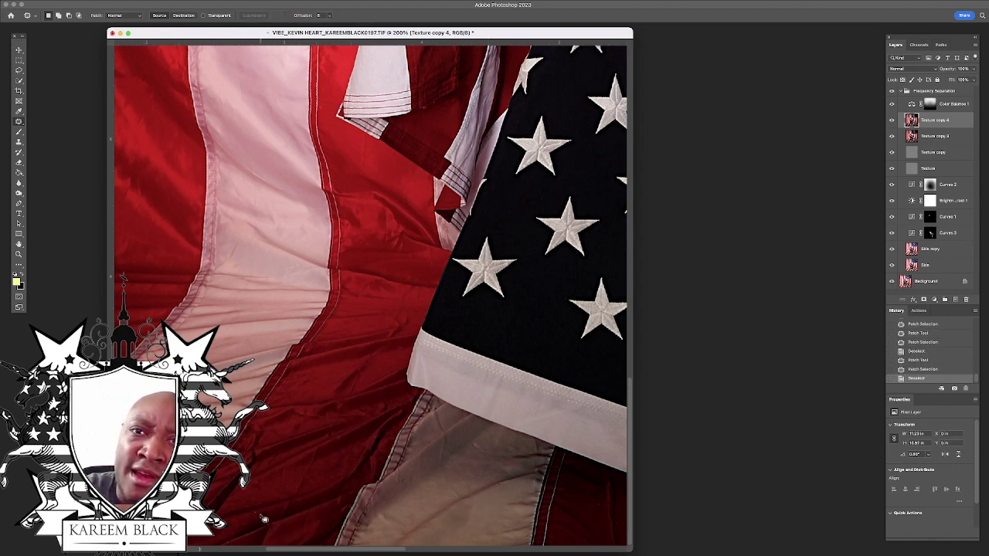
mouse_move(254, 515)
mouse_down()
mouse_move(261, 512)
mouse_move(253, 533)
mouse_move(227, 545)
mouse_move(237, 542)
mouse_up()
key(super+d)
drag(234, 543, 248, 536)
key(super+d)
Patch out three small blemishes on the wrinkled pale floor stripe at the photo's lower left, deselecting after each.
scroll(371, 294, left, 5)
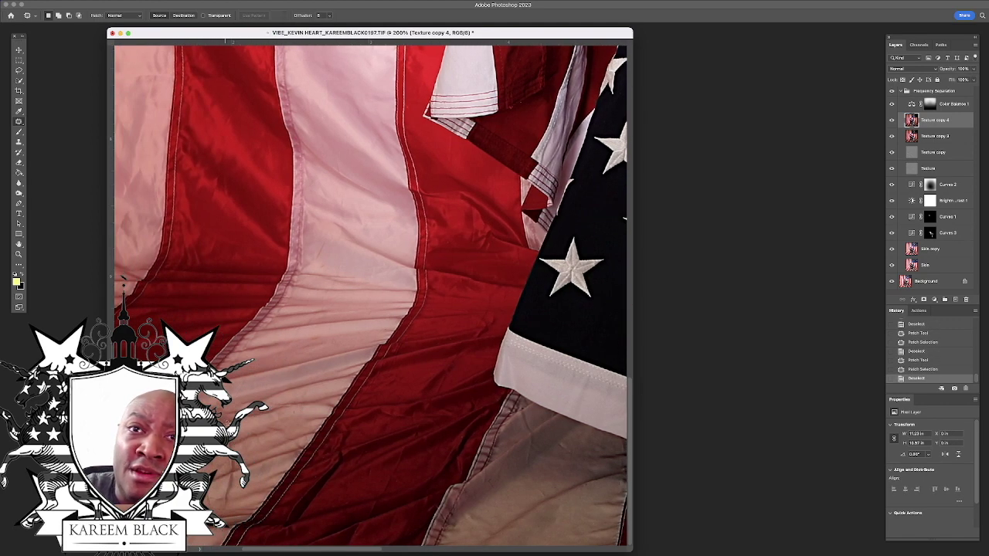
mouse_move(231, 451)
mouse_down()
mouse_move(234, 436)
mouse_move(250, 431)
mouse_up()
key(super+d)
mouse_move(229, 466)
mouse_down()
mouse_move(249, 445)
mouse_move(232, 467)
mouse_up()
key(super+d)
drag(235, 466, 247, 459)
key(super+d)
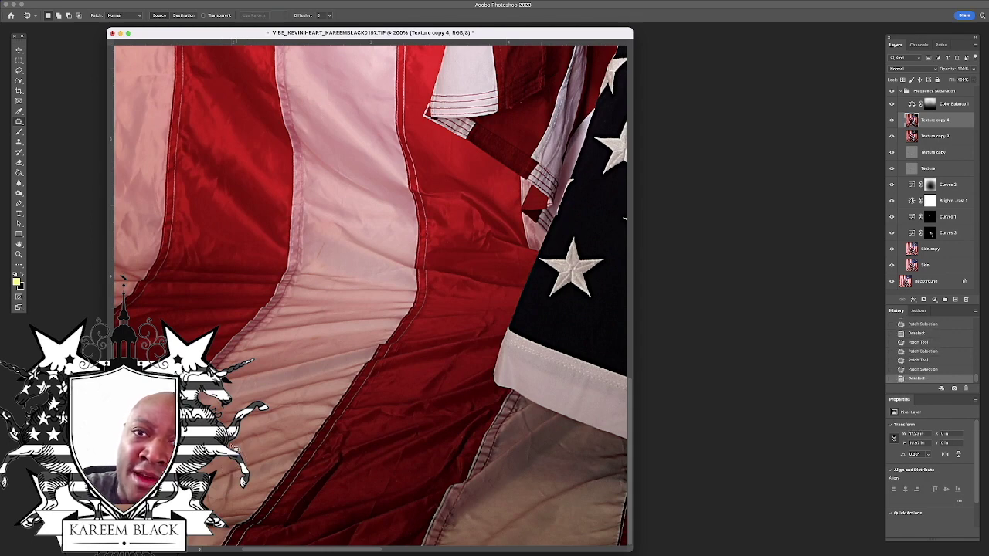
Patch further creases and spots toward the lower end of the same pale floor stripe, and clear the selection.
mouse_move(234, 477)
mouse_down()
mouse_move(228, 500)
mouse_move(251, 474)
mouse_move(221, 504)
mouse_move(238, 502)
mouse_move(232, 496)
mouse_up()
key(super+d)
drag(230, 501, 247, 491)
key(super+d)
drag(219, 453, 232, 442)
key(super+d)
Patch the marks higher up on the pale floor stripe, where the fabric folds begin.
mouse_move(219, 407)
mouse_down()
mouse_move(216, 422)
mouse_move(222, 406)
mouse_up()
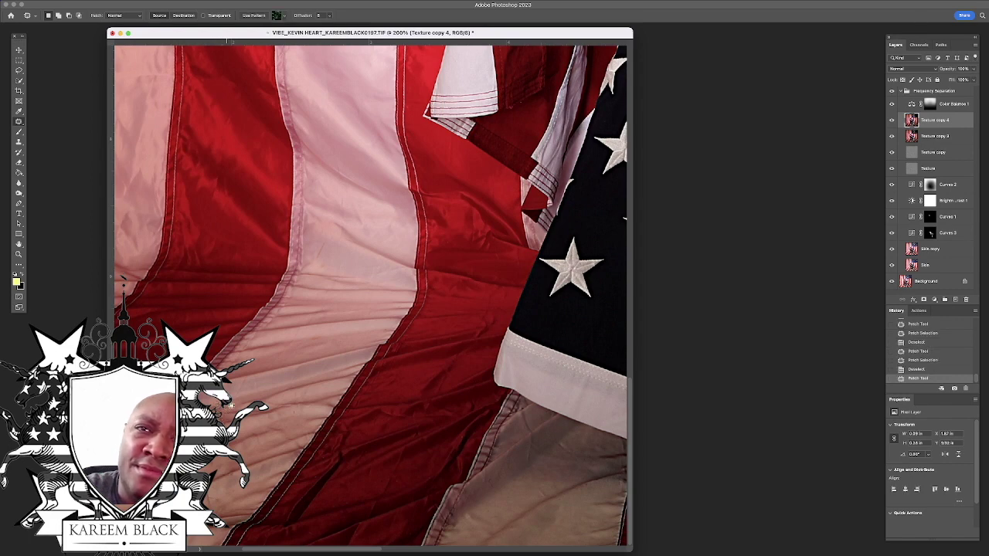
mouse_move(231, 405)
mouse_down()
mouse_move(249, 384)
mouse_move(236, 395)
mouse_up()
key(super+d)
mouse_move(238, 391)
mouse_down()
mouse_move(273, 380)
mouse_move(234, 378)
mouse_move(247, 366)
mouse_move(231, 376)
mouse_move(259, 363)
mouse_up()
mouse_move(321, 343)
mouse_down()
mouse_move(296, 354)
mouse_move(330, 345)
mouse_move(290, 372)
mouse_up()
Patch the remaining blemishes in the photo's lower-left floor area at 66.7% zoom, deselect, and hide the panels.
key(super+minus)
key(super+minus)
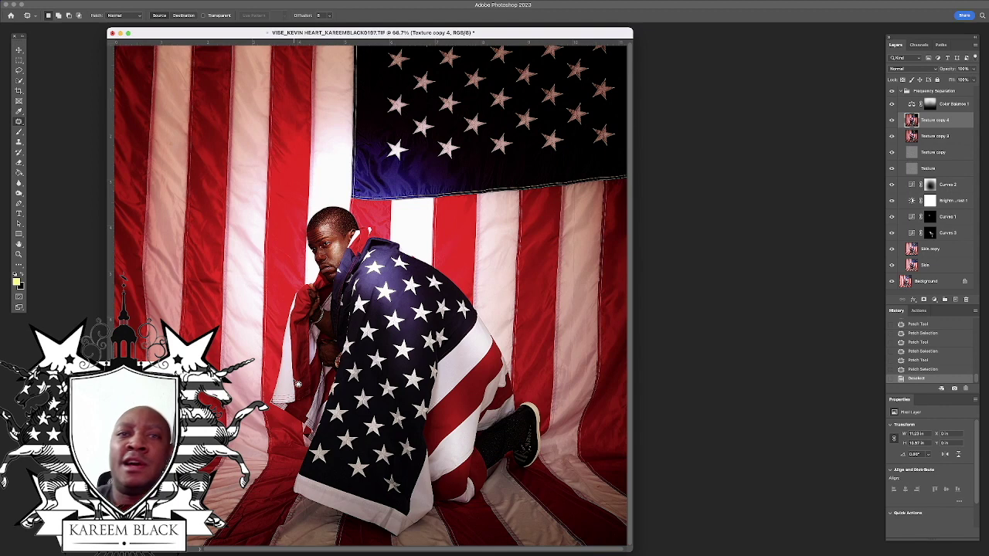
mouse_move(198, 502)
mouse_down()
mouse_move(241, 503)
mouse_move(220, 508)
mouse_up()
key(super+d)
drag(220, 508, 208, 502)
key(super+d)
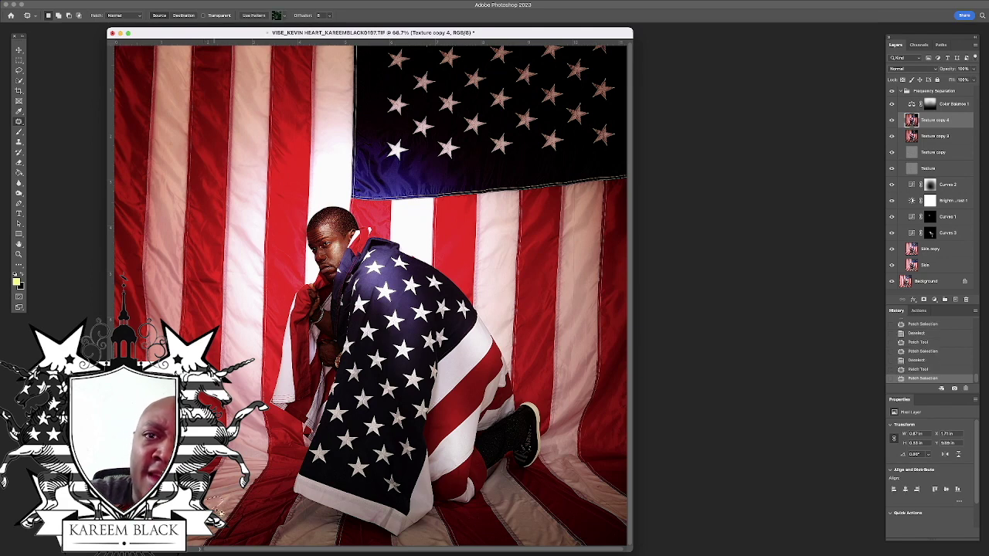
key(super+d)
drag(222, 509, 222, 507)
drag(221, 506, 221, 502)
key(super+d)
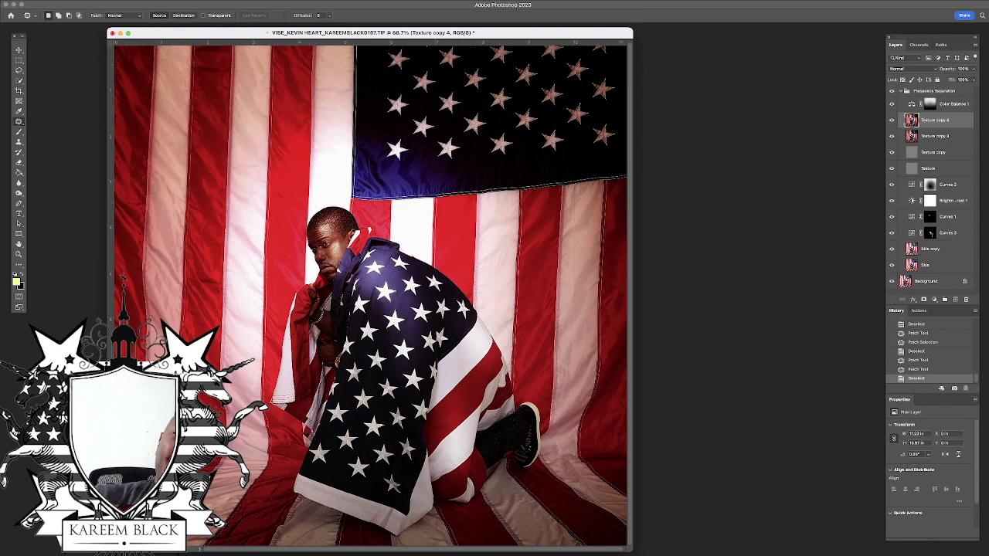
key(Tab)
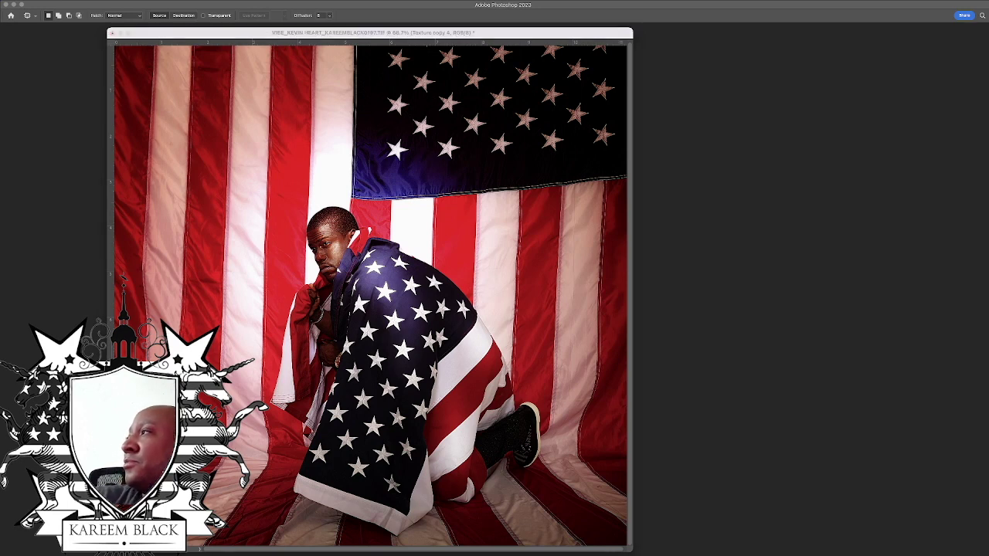